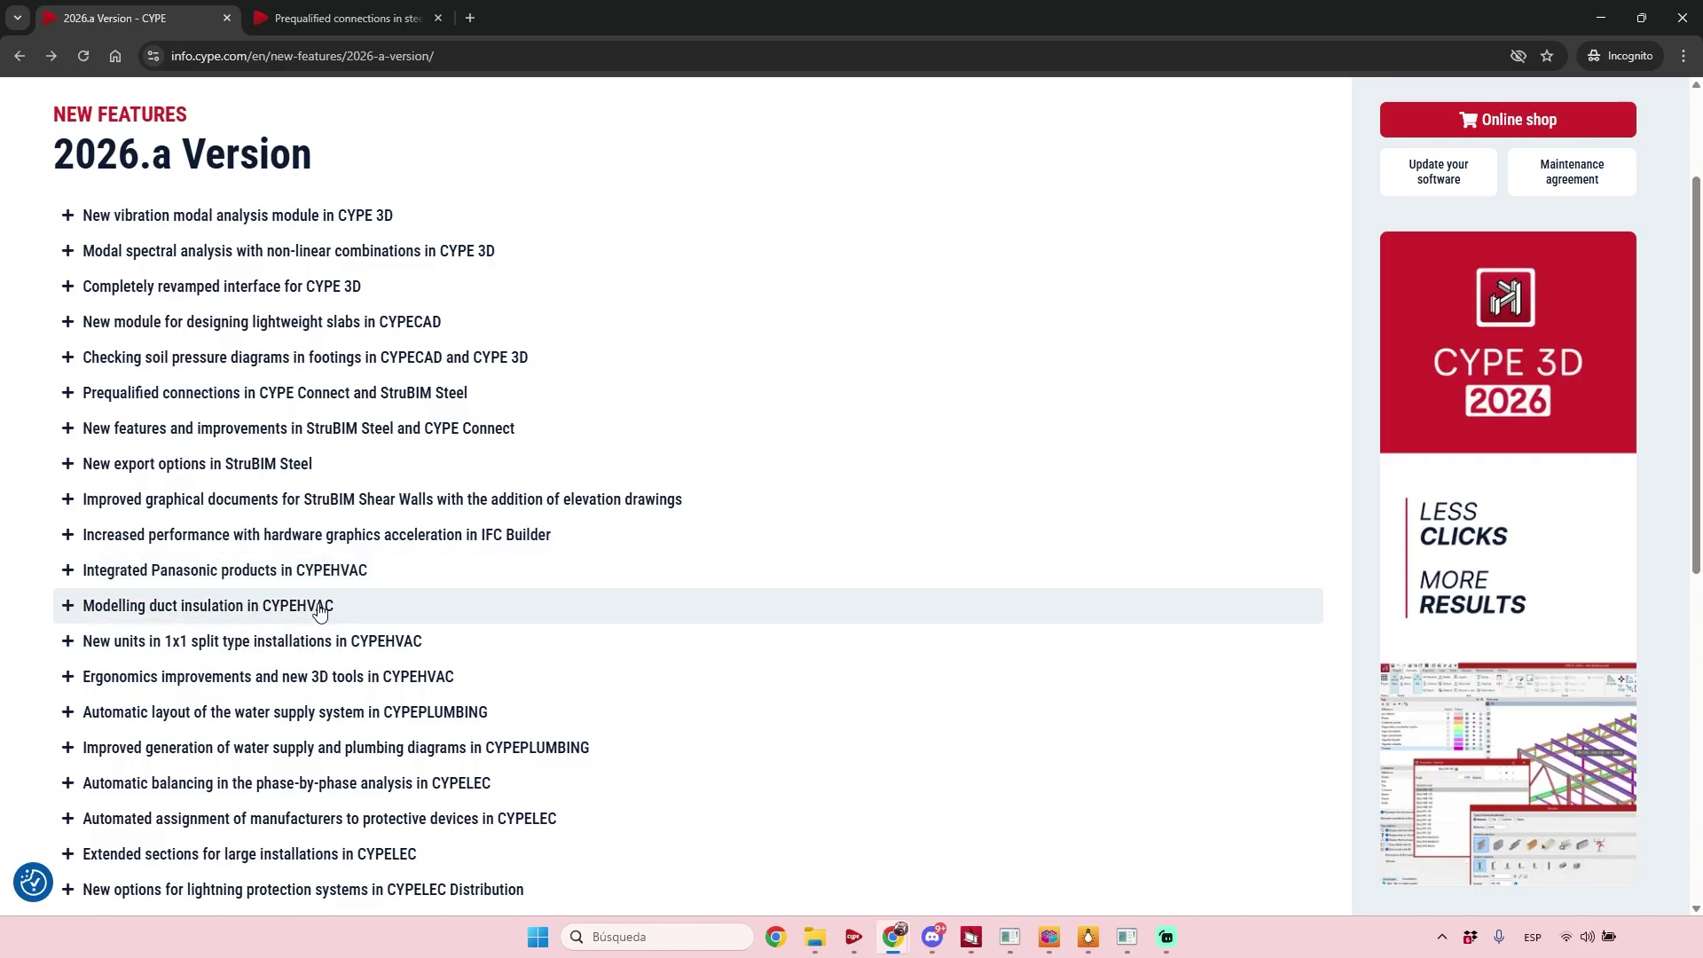
- Read the 2026.a new-feature entries on integrated Panasonic products and duct insulation modelling in CYPEHVAC
left_click(78, 579)
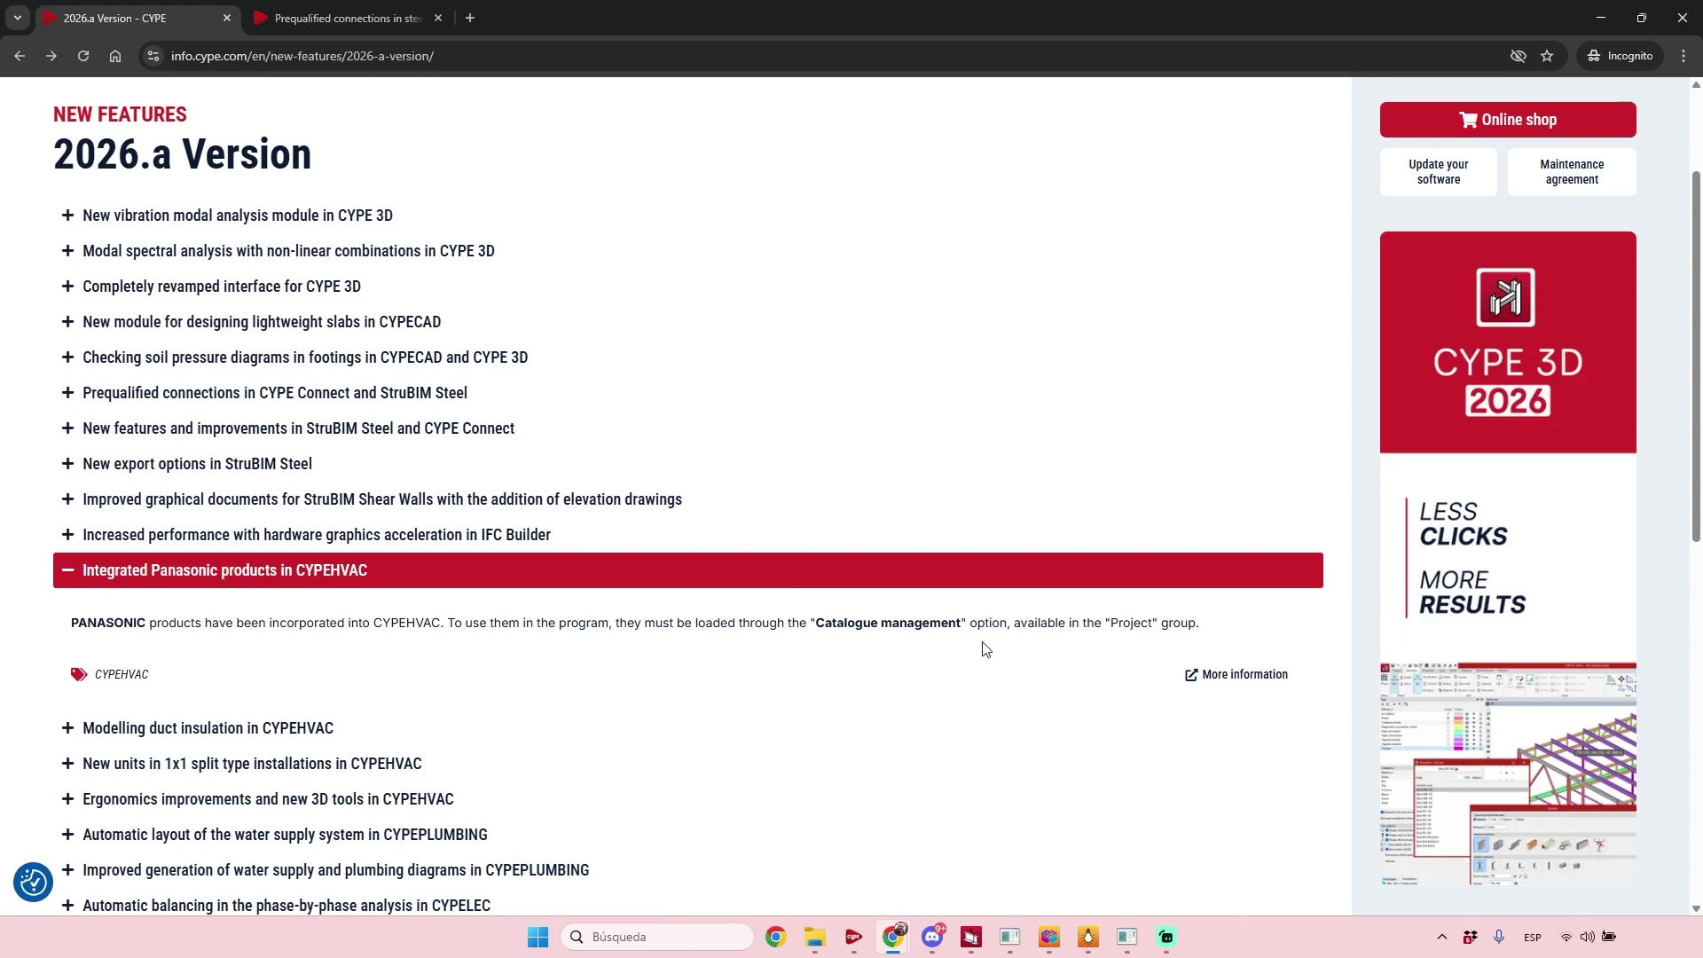
left_click_drag(812, 623, 1007, 623)
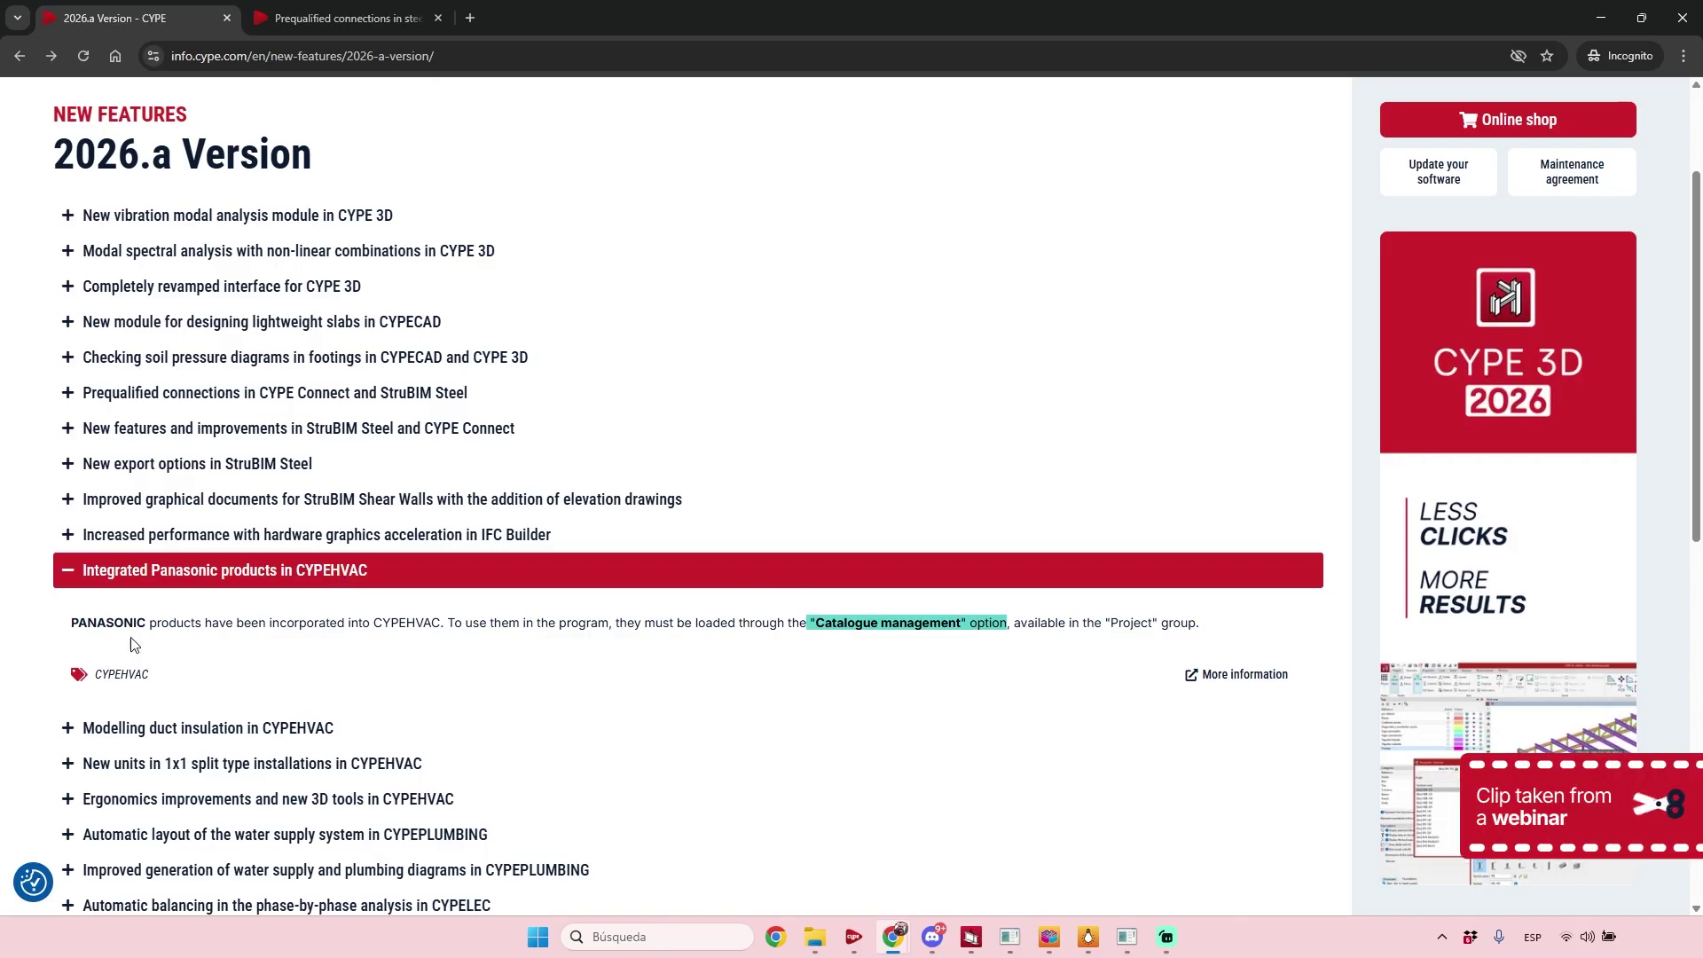
left_click(142, 735)
scroll(266, 618, "down", 2)
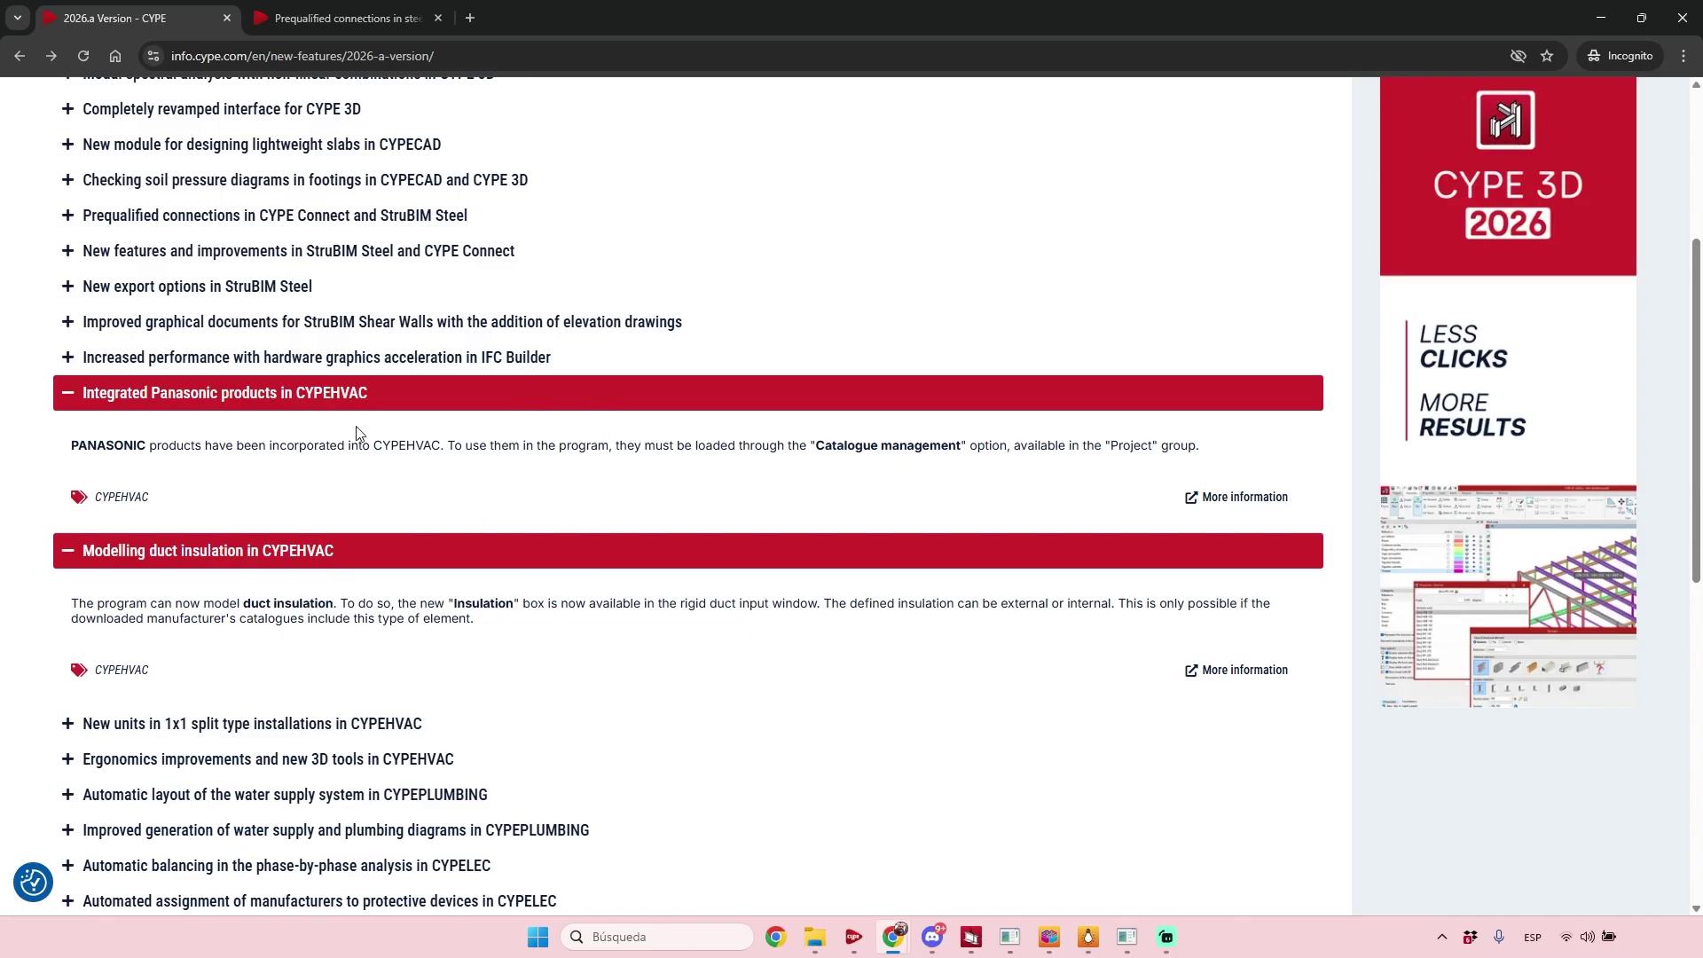
- Switch to CYPEHVAC and examine the complete air duct network of the Healthcare Center project in the 3D view
mouse_move(1129, 942)
left_click(1176, 878)
scroll(1143, 667, "down", 3)
scroll(1143, 667, "down", 5)
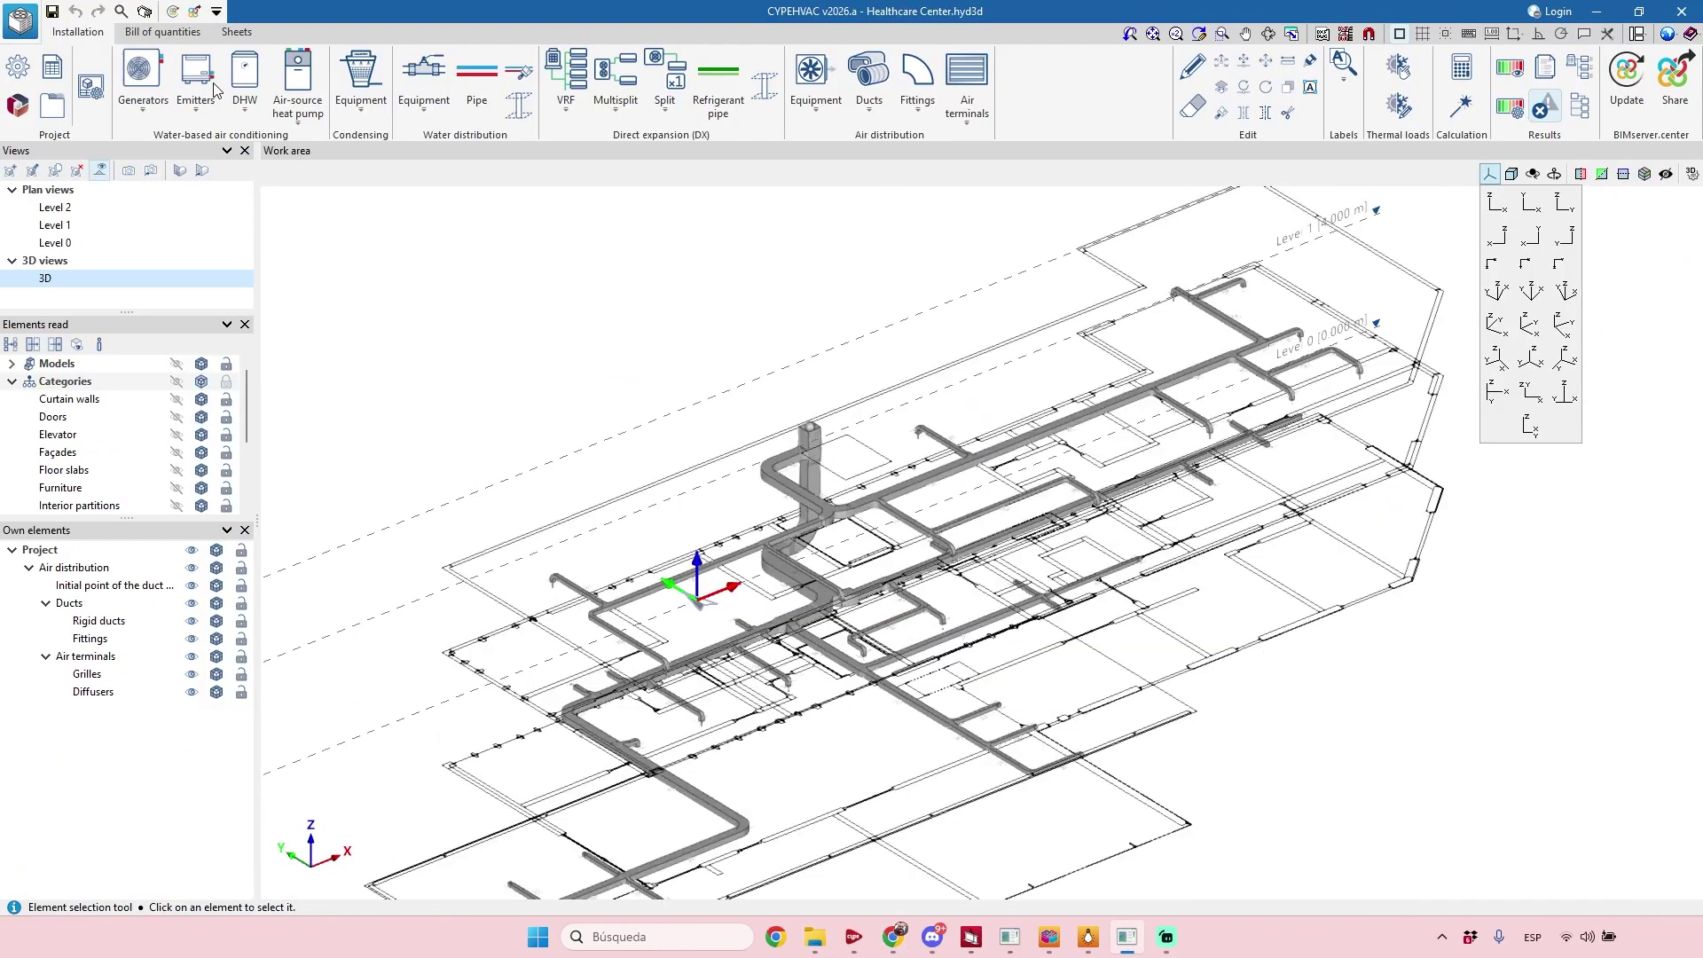
left_click(20, 20)
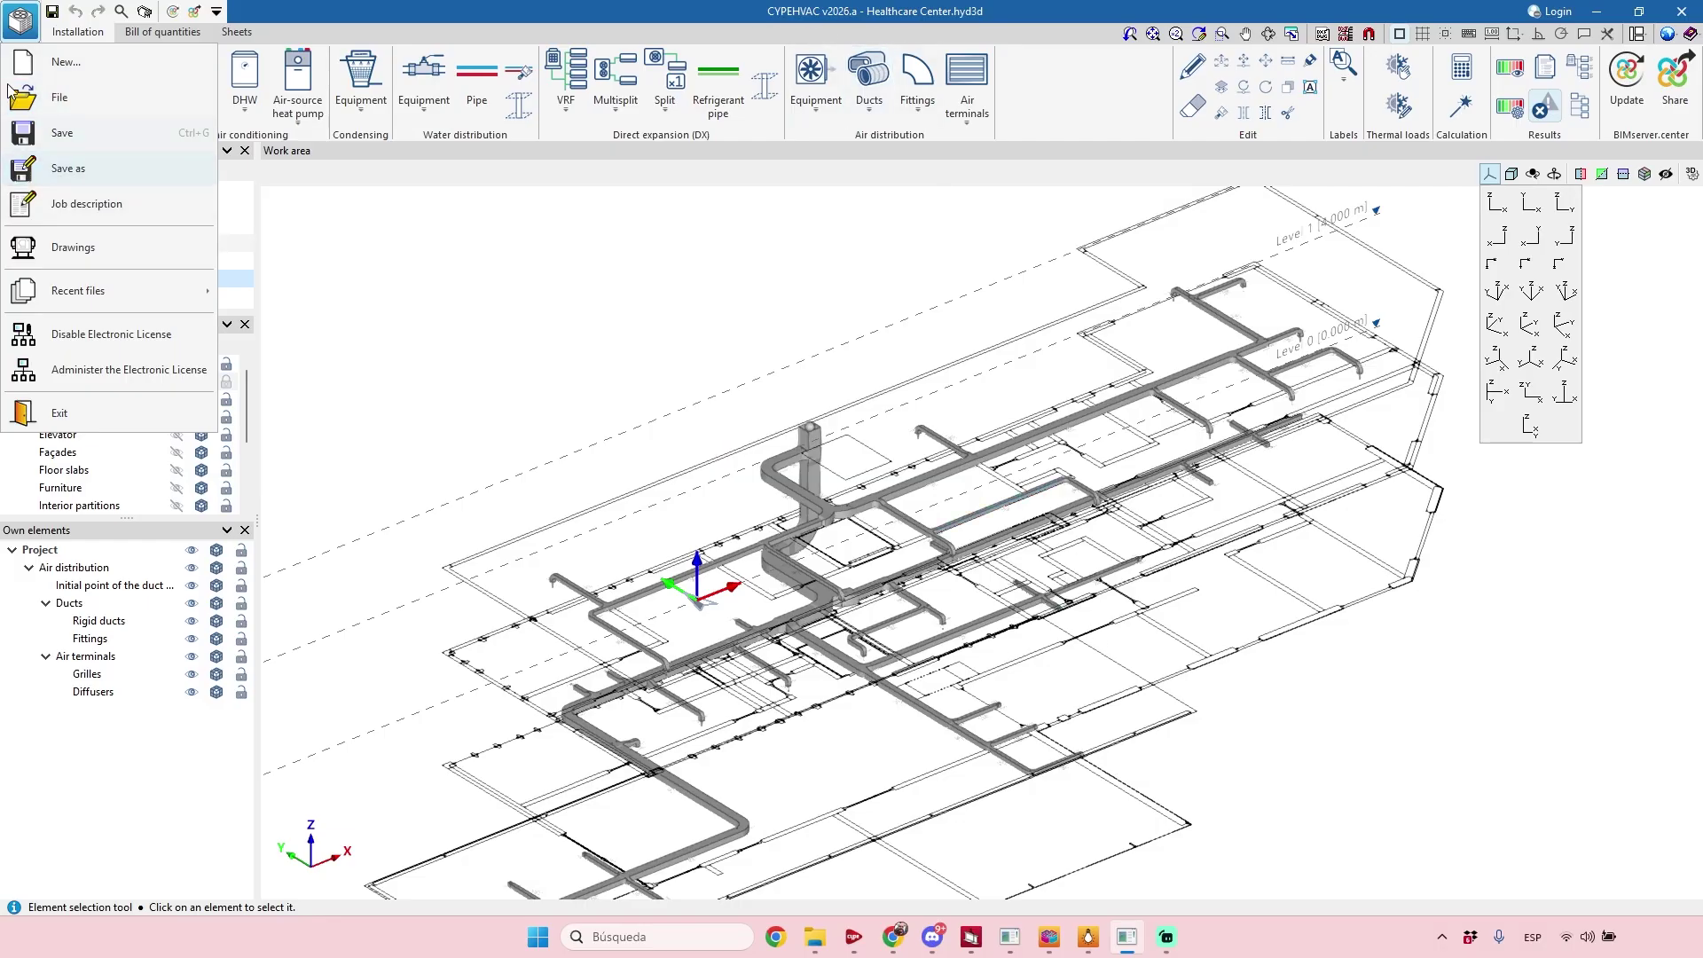
scroll(945, 708, "up", 5)
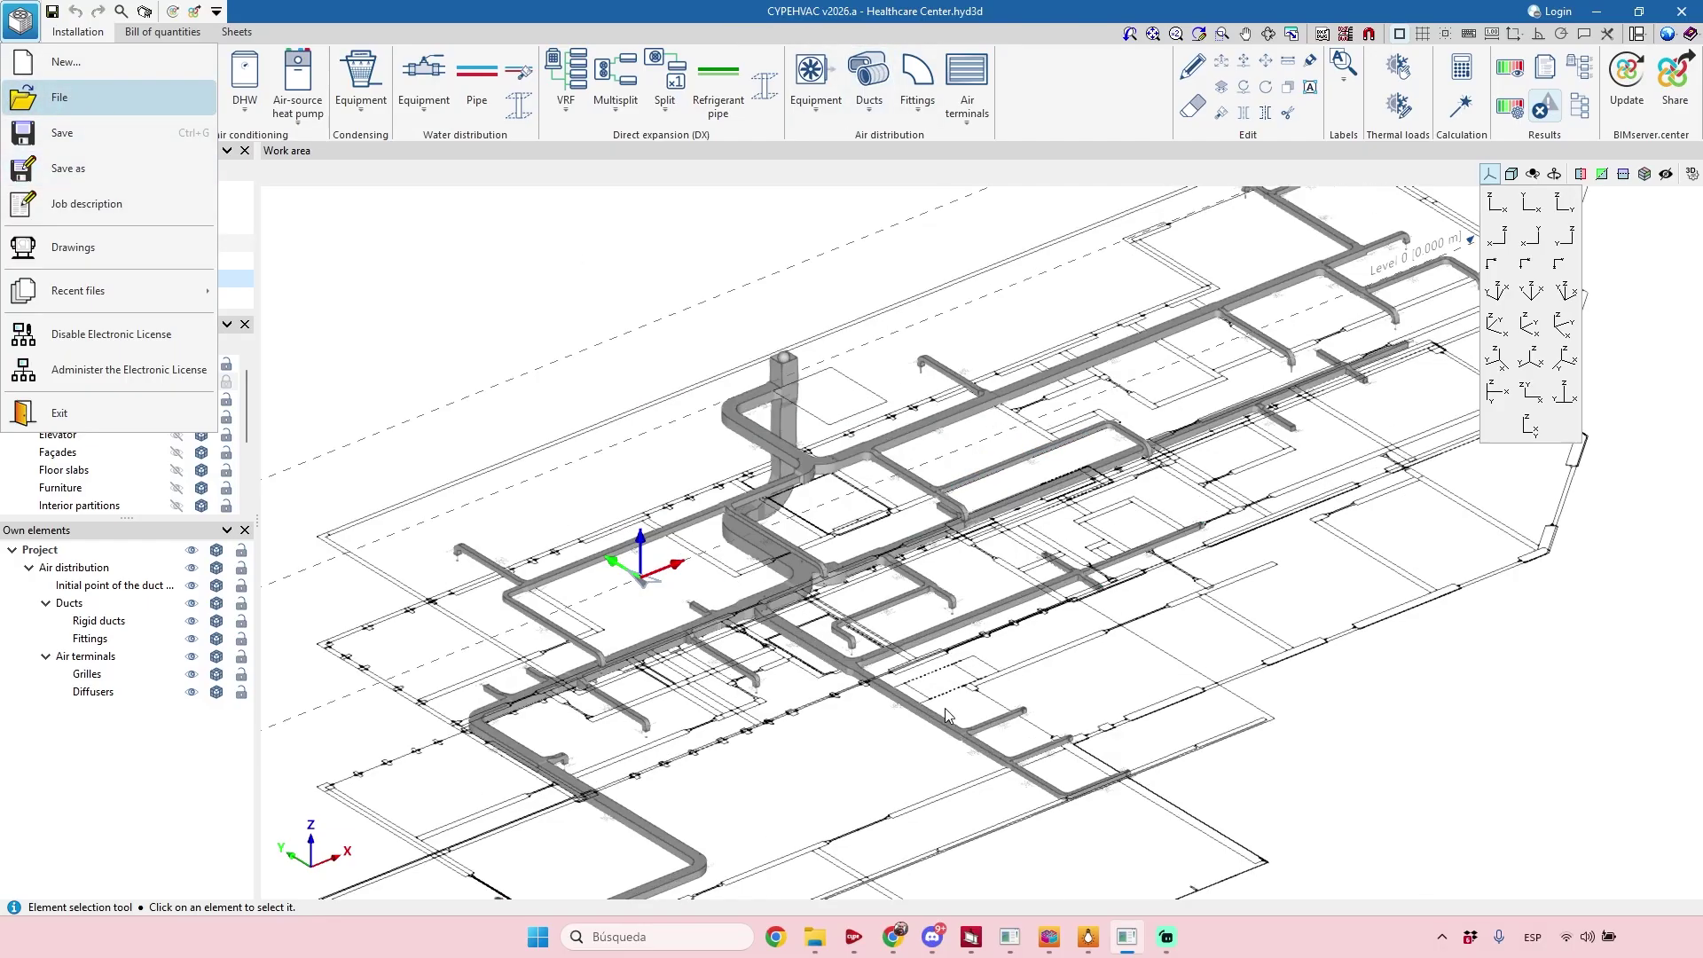
scroll(985, 717, "down", 5)
middle_click_drag(1011, 714, 1065, 768)
scroll(1062, 754, "up", 5)
scroll(1063, 755, "down", 4)
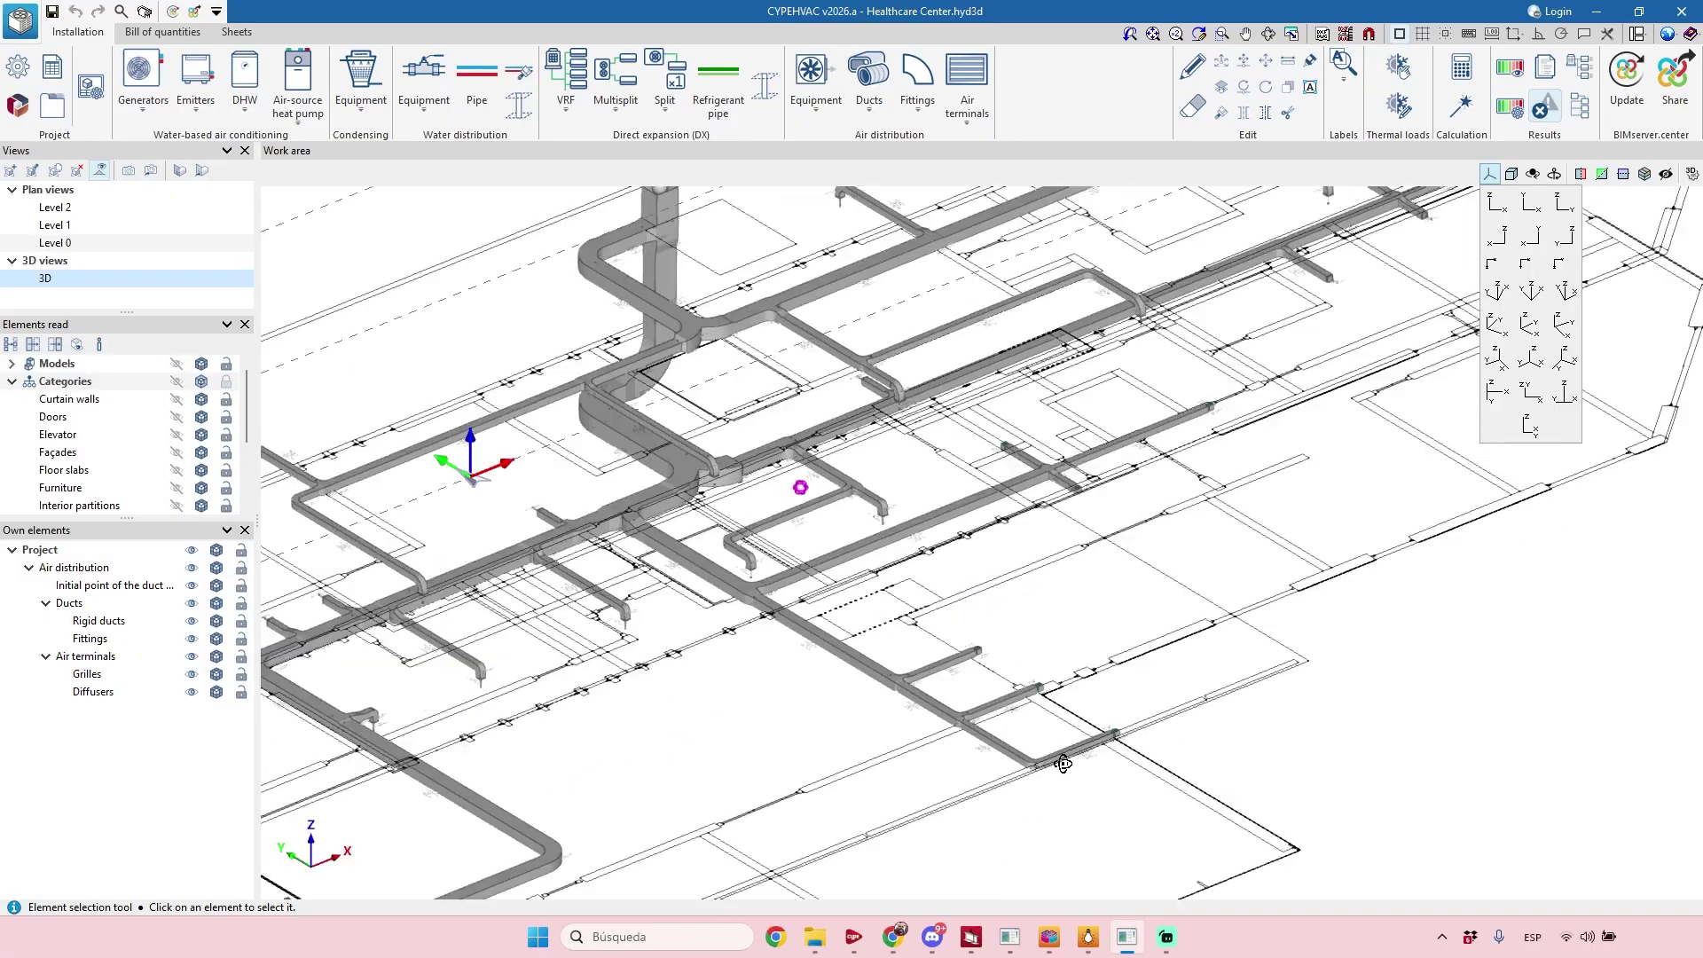
scroll(1065, 384, "up", 3)
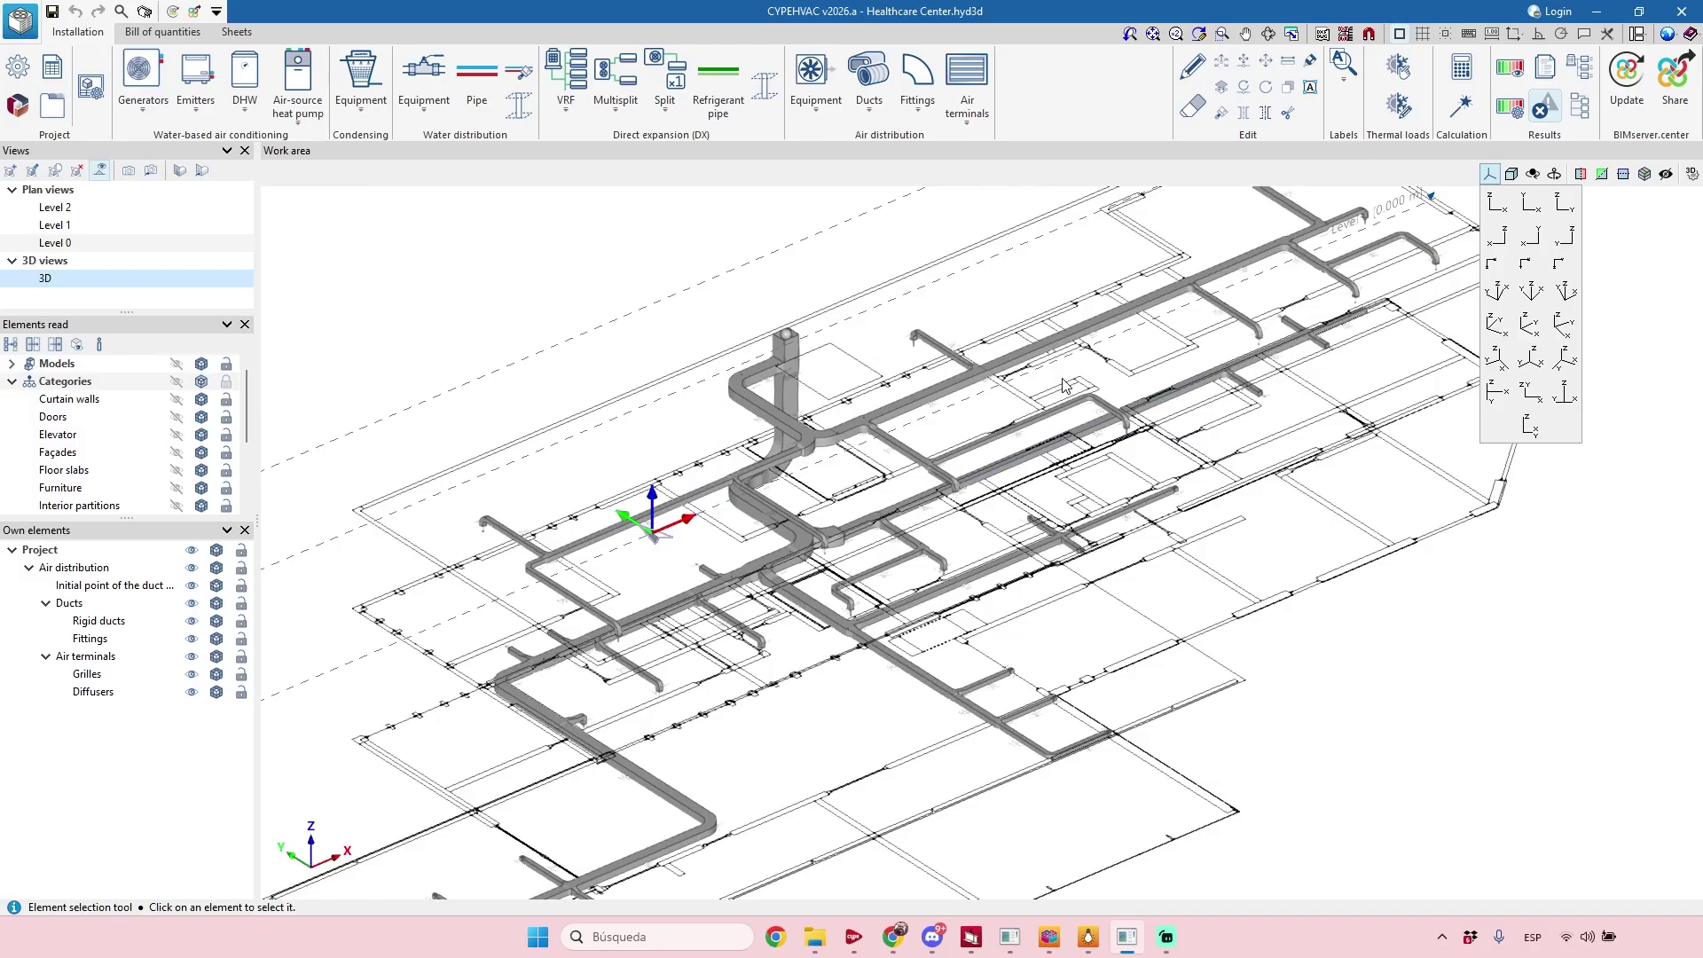
middle_click_drag(522, 559, 626, 833)
scroll(617, 546, "up", 3)
middle_click_drag(618, 545, 801, 358)
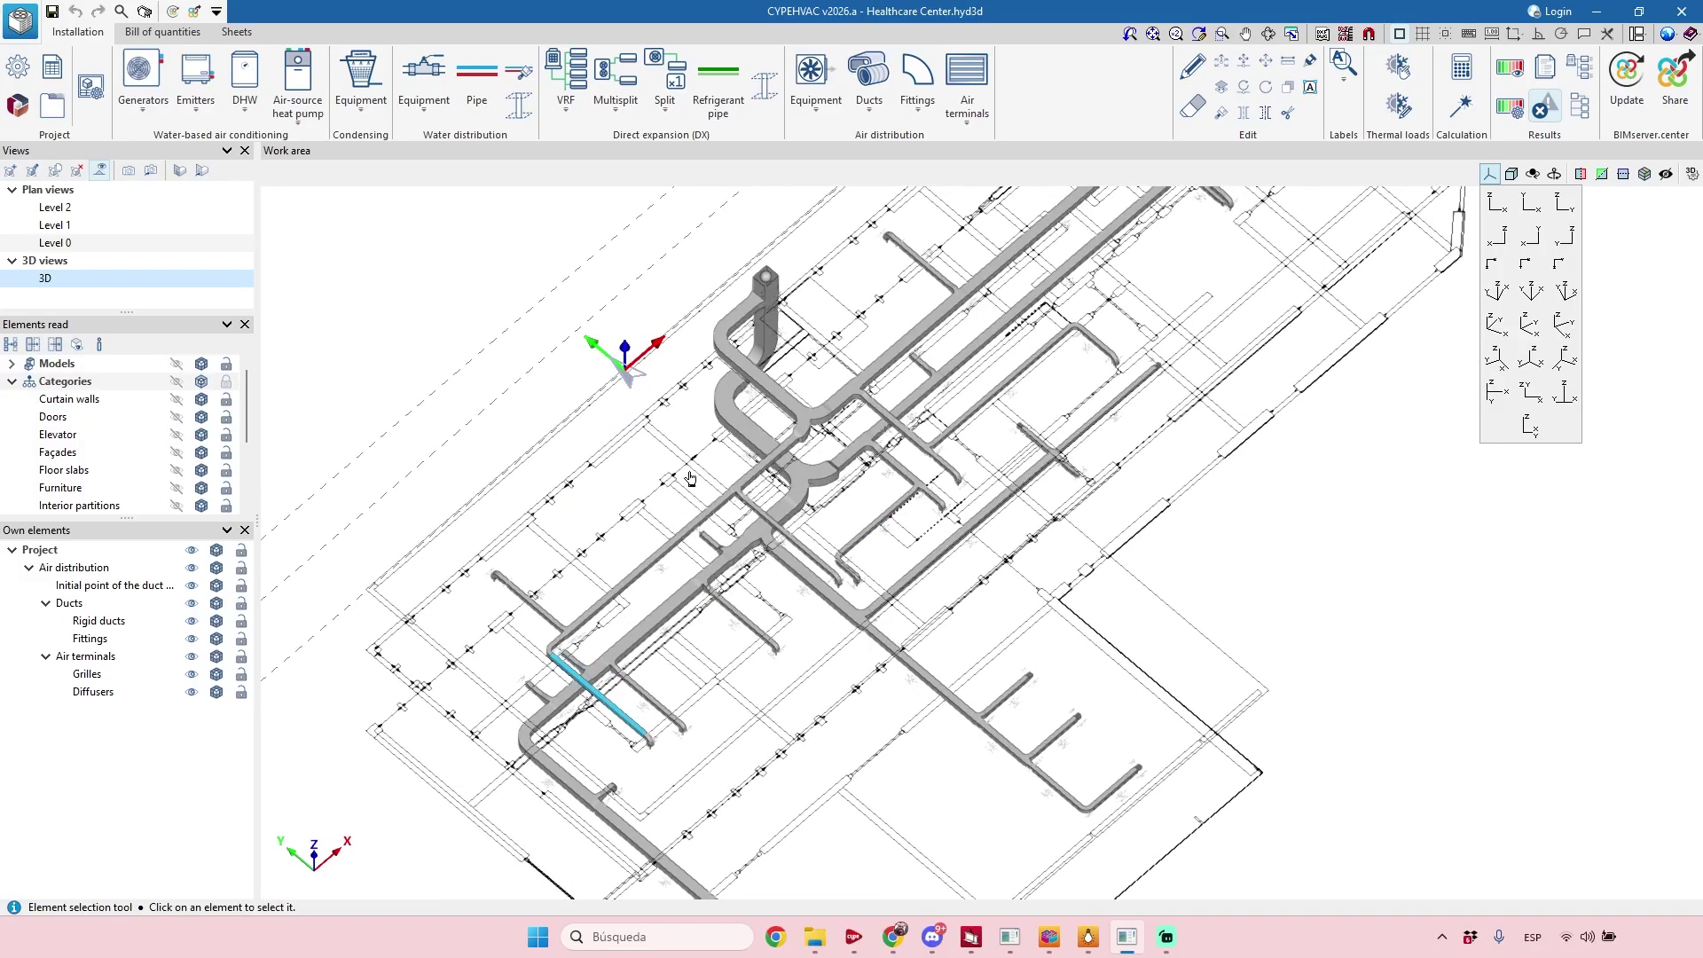
middle_click_drag(804, 509, 659, 770)
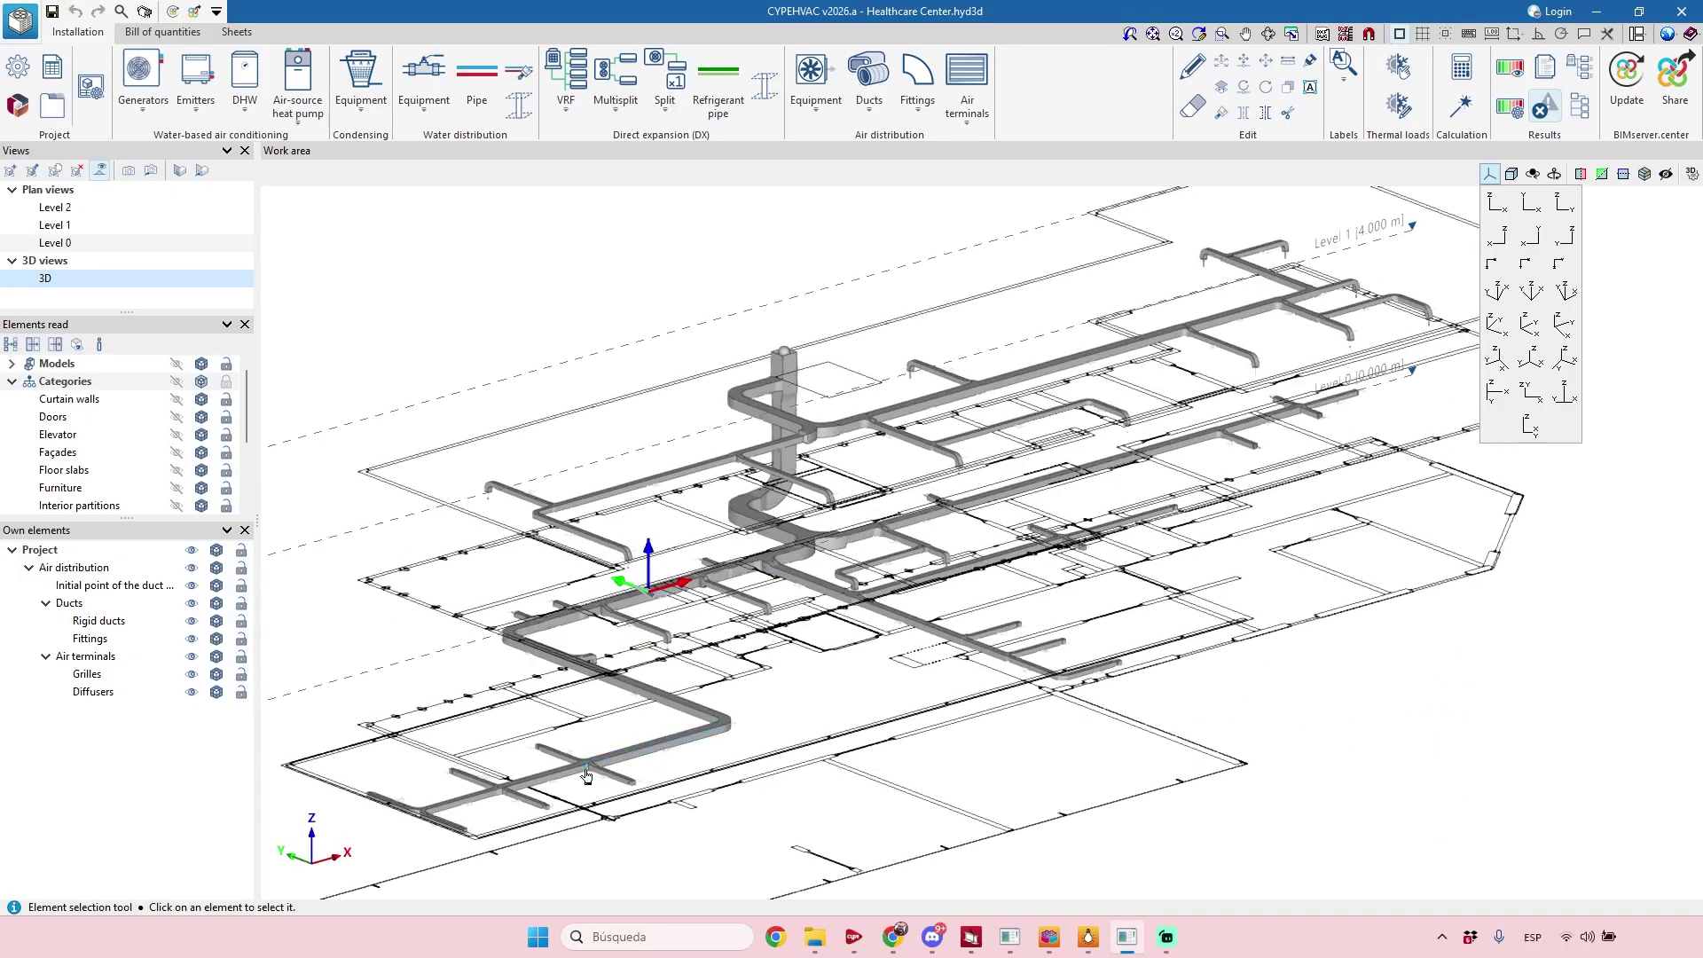
middle_click_drag(1009, 666, 1008, 708)
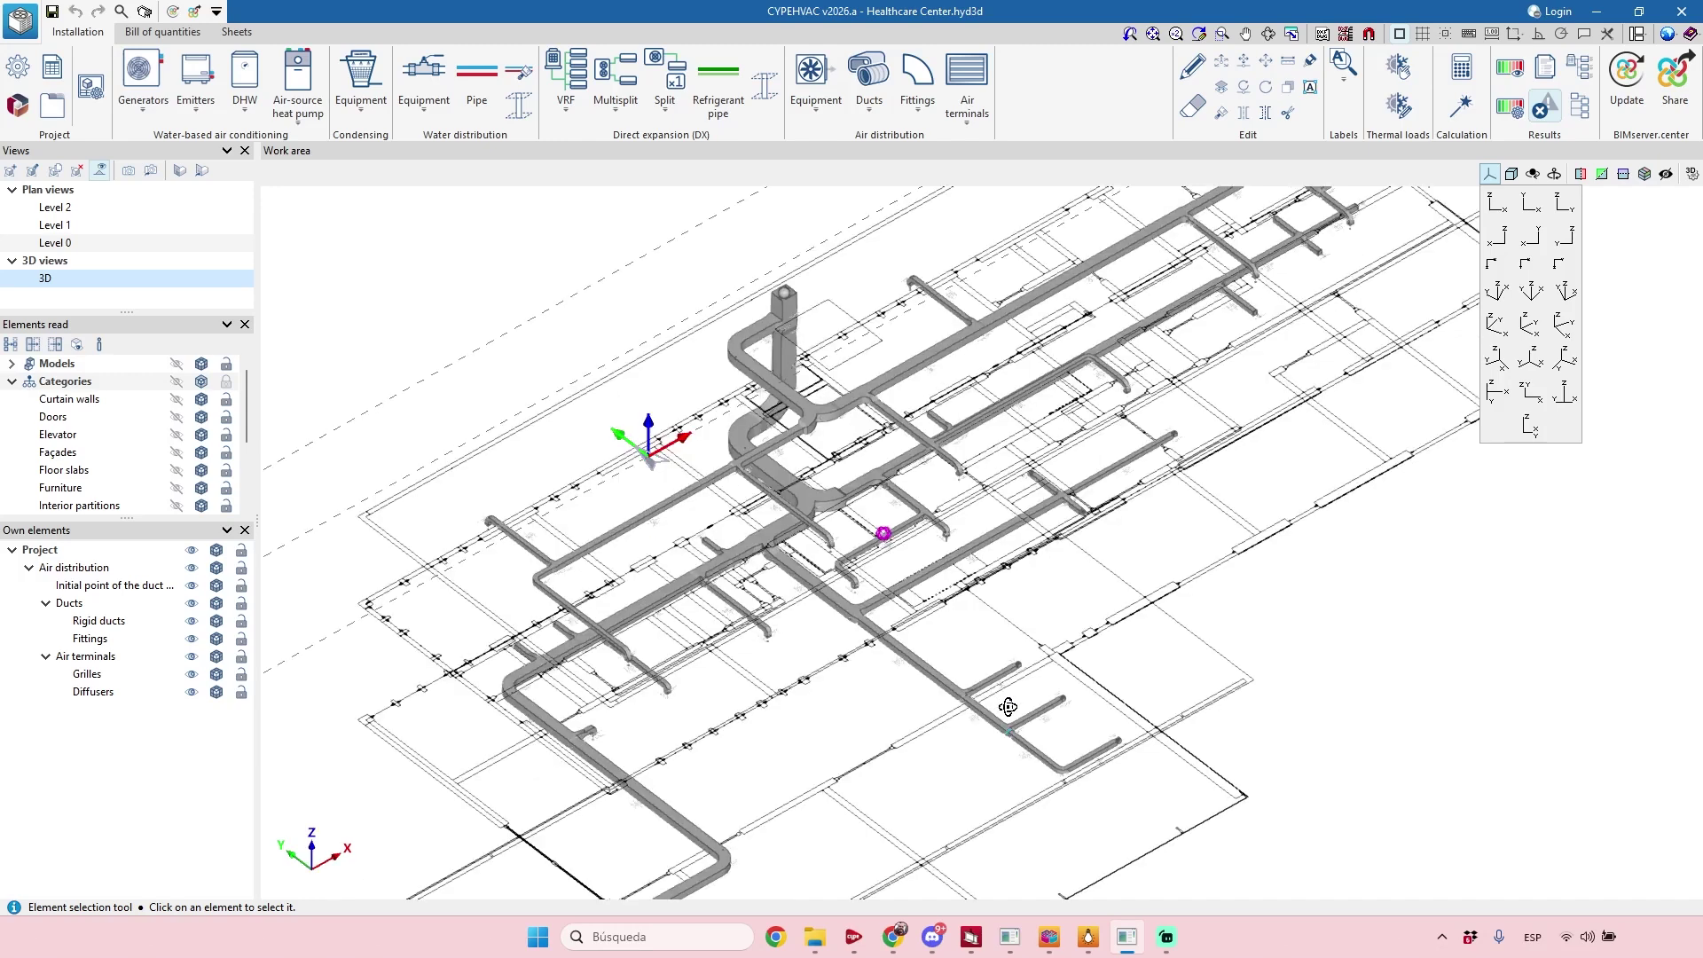
scroll(882, 412, "down", 3)
scroll(821, 550, "up", 5)
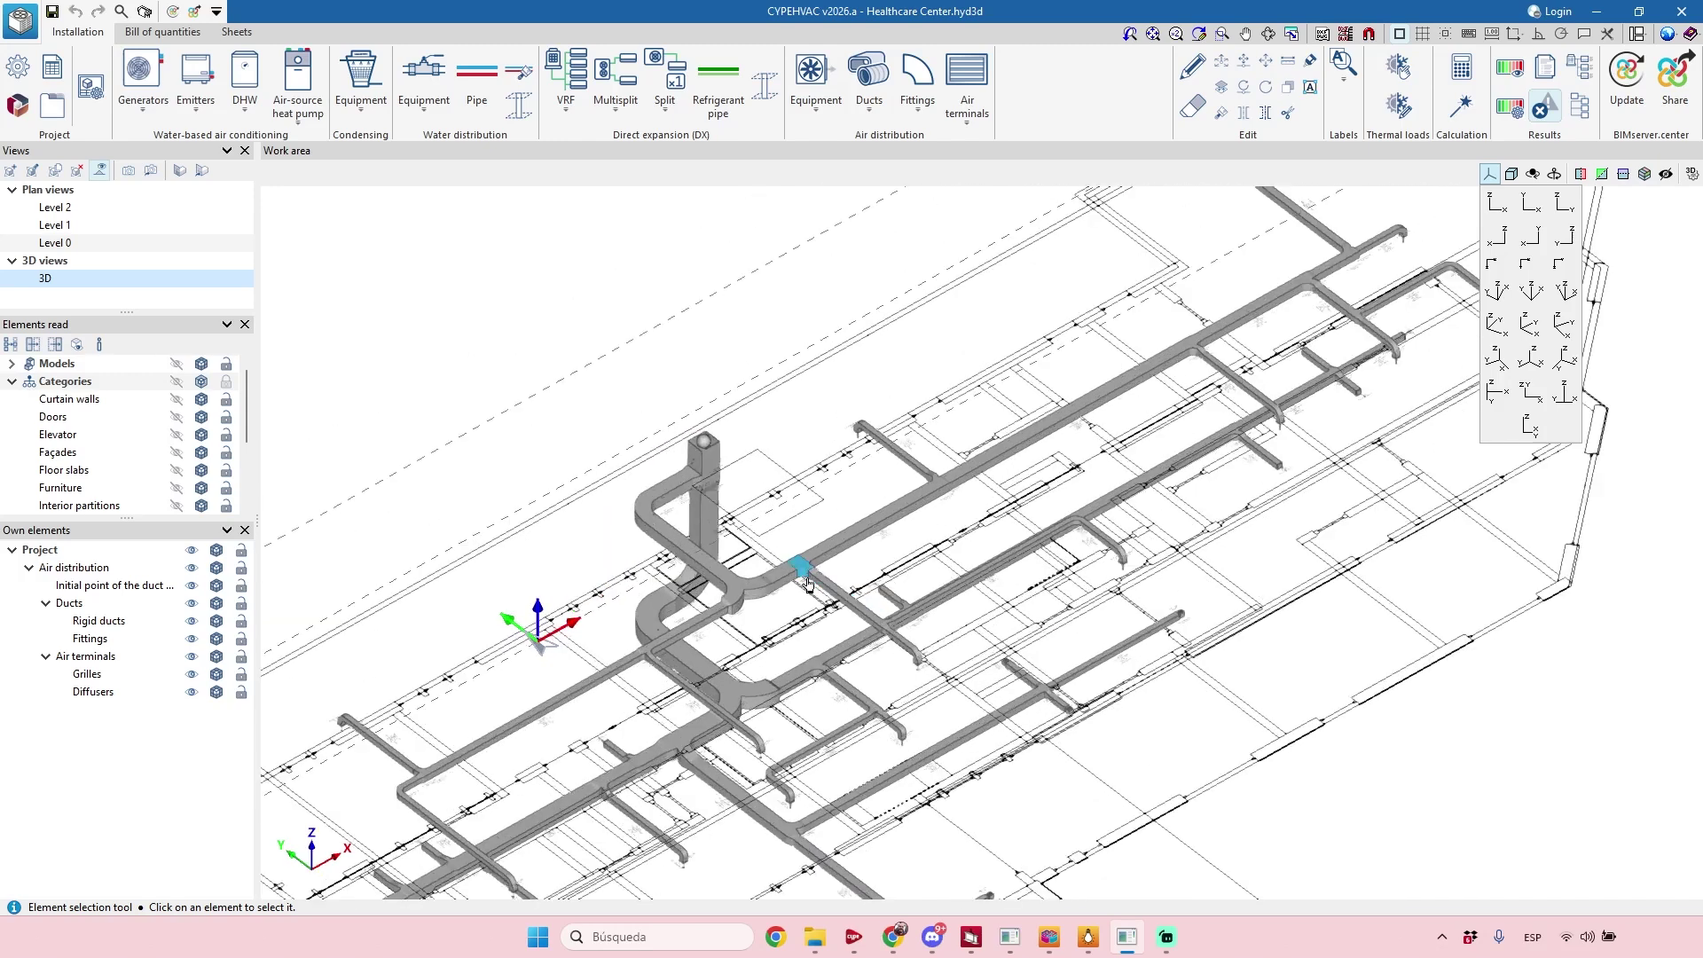
- Open the Level 1 plan view and examine its duct layout from an angled viewpoint
left_click(86, 229)
middle_click_drag(831, 600, 924, 696)
scroll(1062, 717, "up", 2)
middle_click_drag(1063, 717, 790, 587)
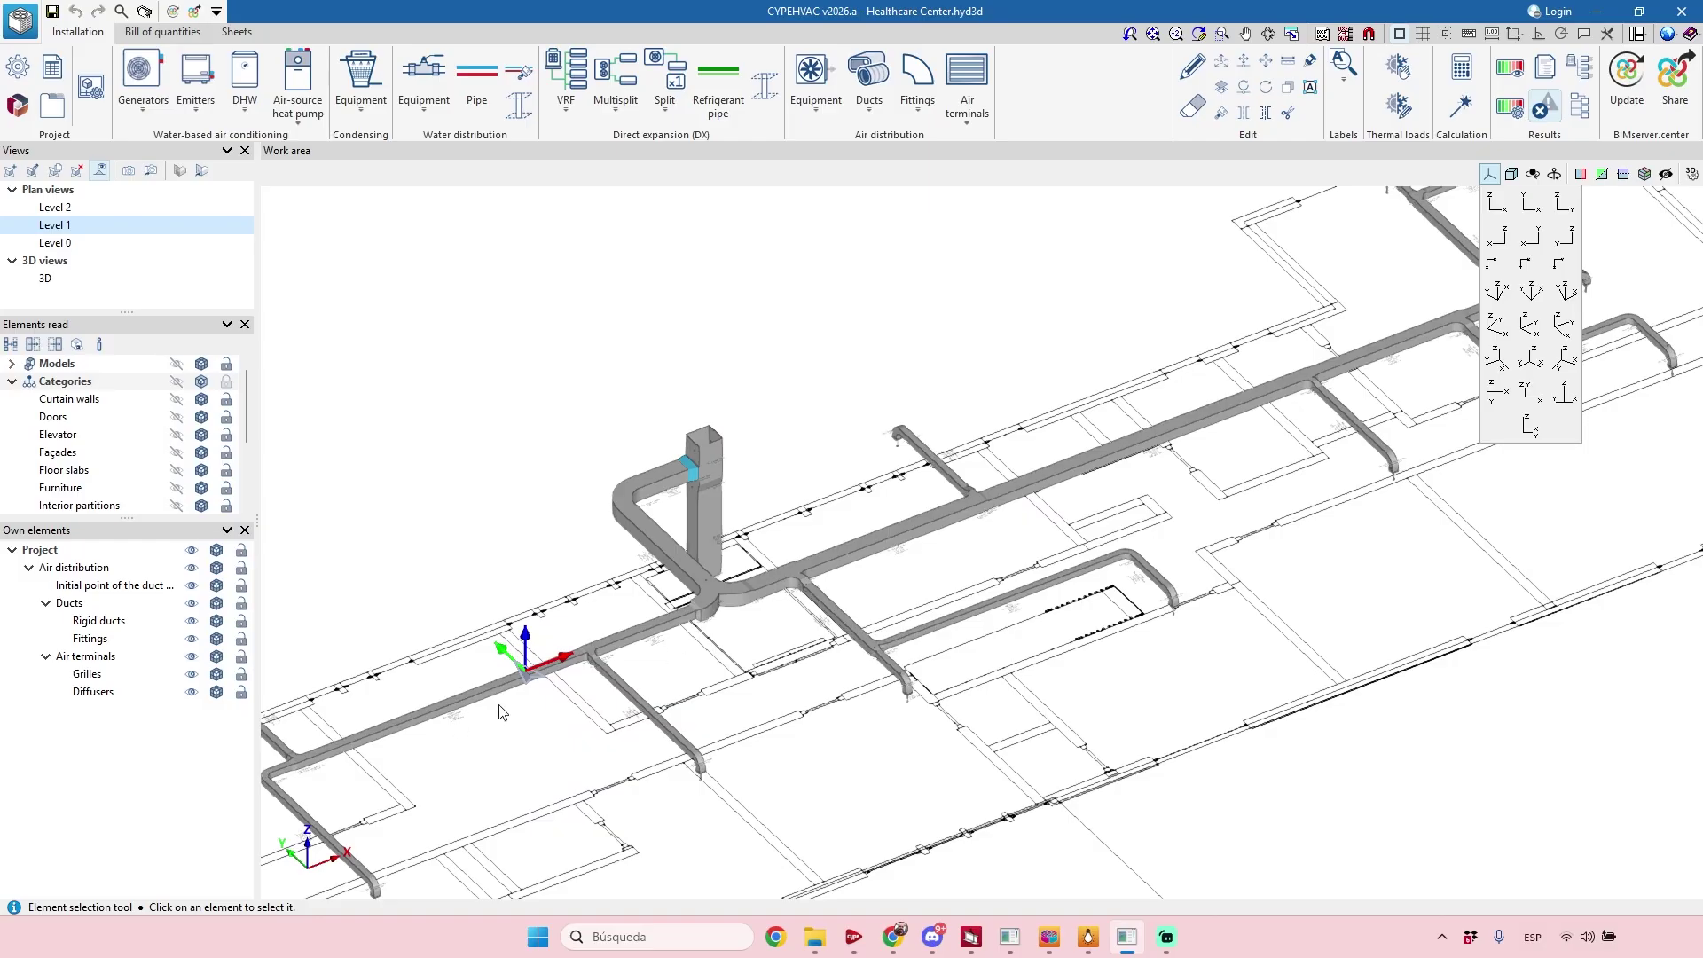
middle_click_drag(1284, 578, 1261, 628)
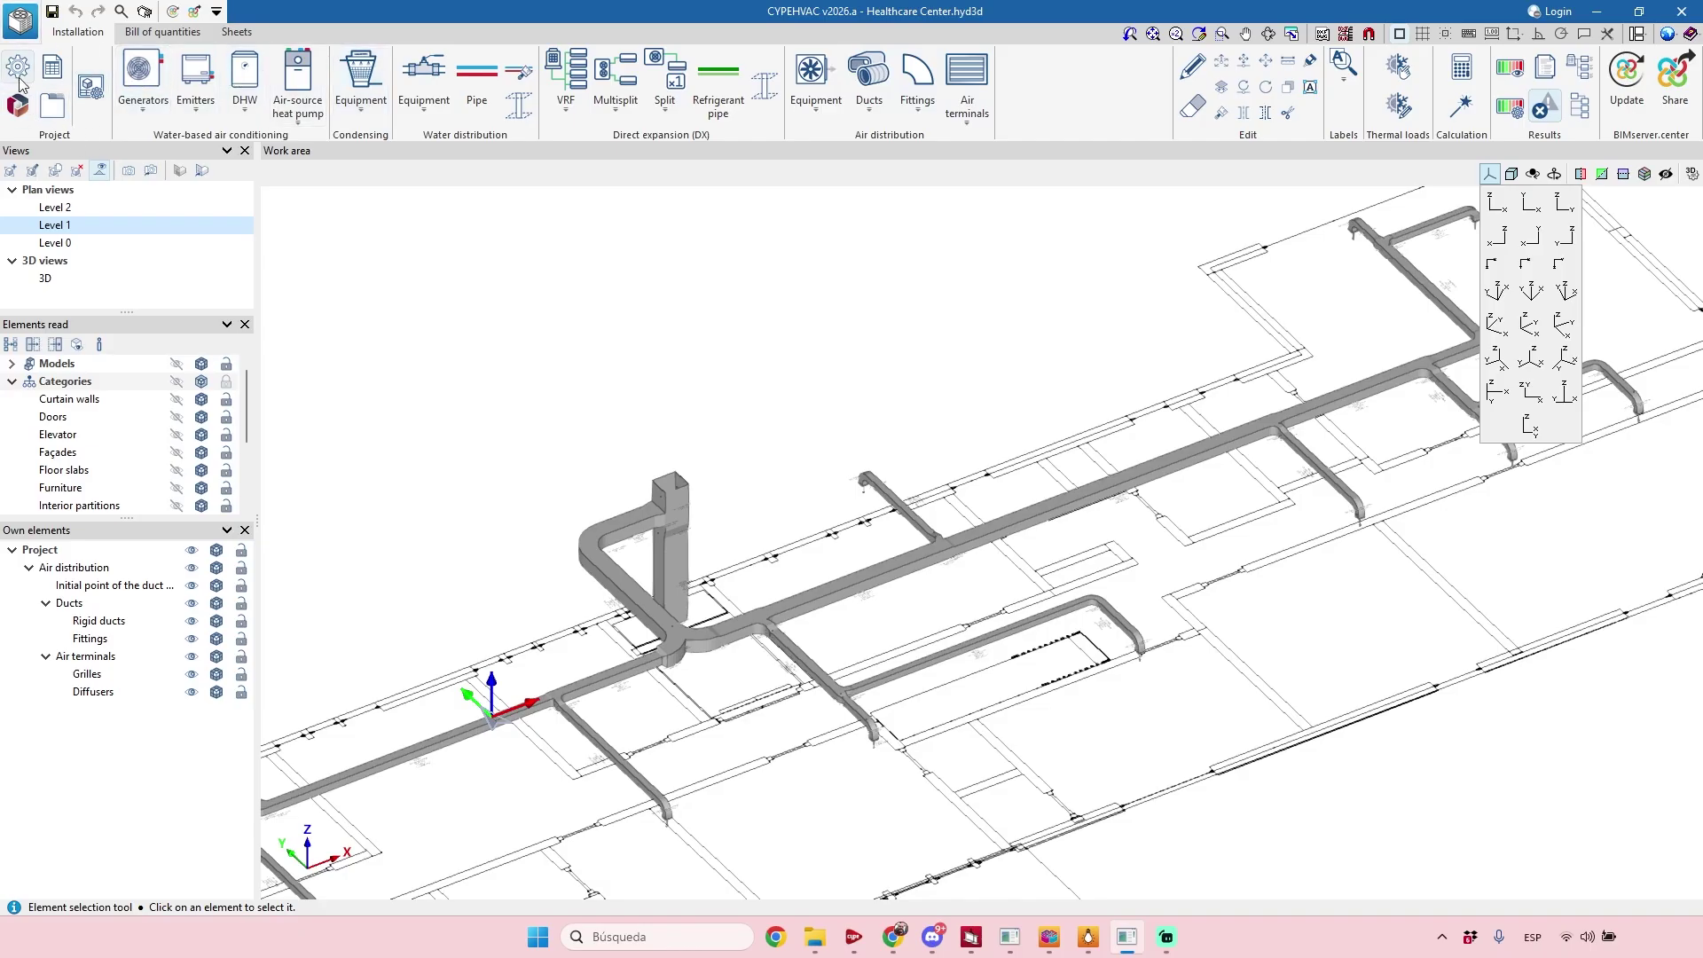
- Browse the library of generic elements across generators, emitters, air handlers, pipe series, fans and semi-flexible ducts, and leave it without changes
left_click(50, 108)
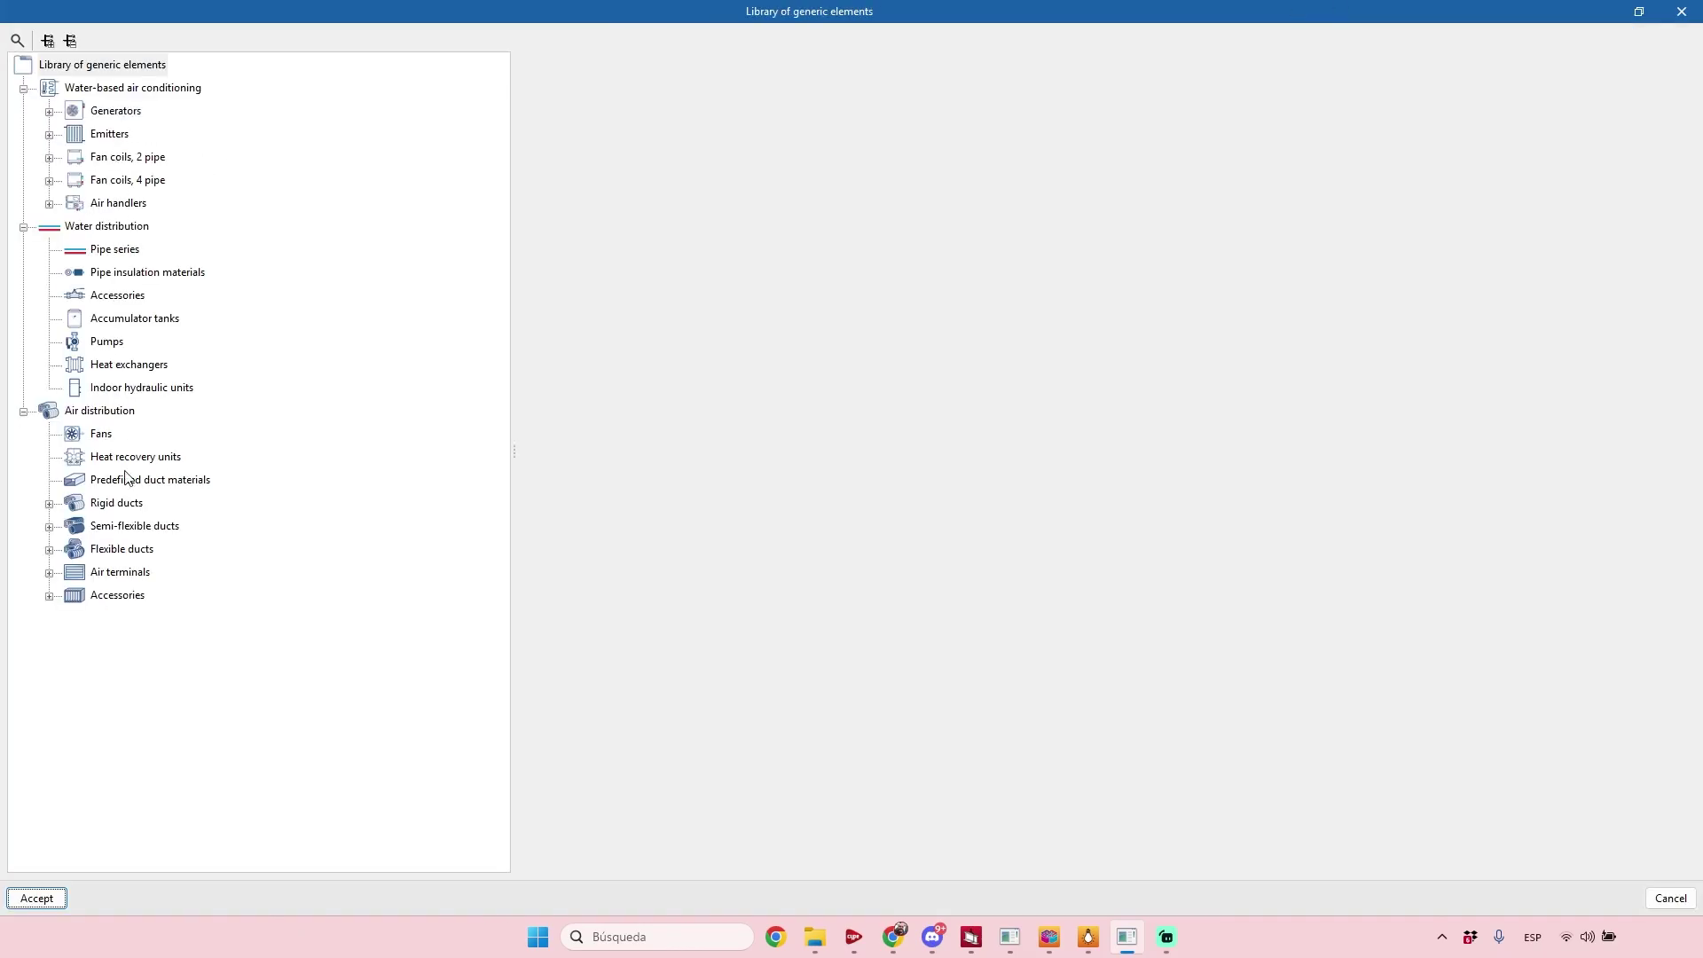
left_click(103, 116)
left_click(107, 136)
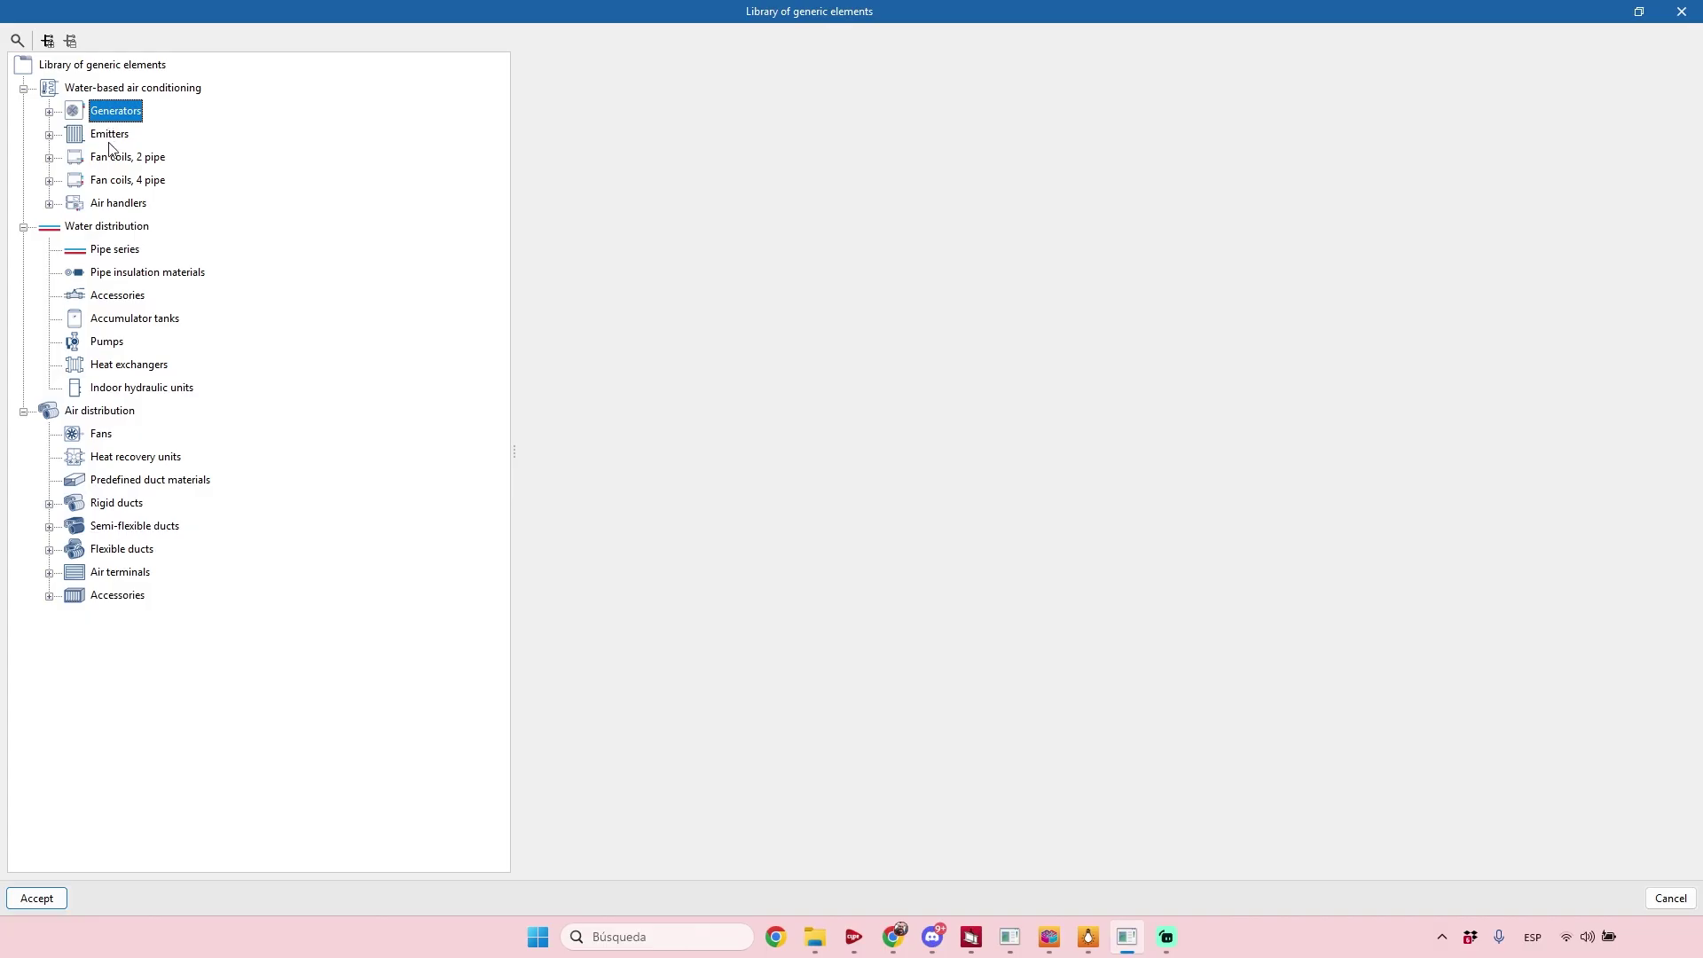
left_click(121, 207)
left_click(125, 255)
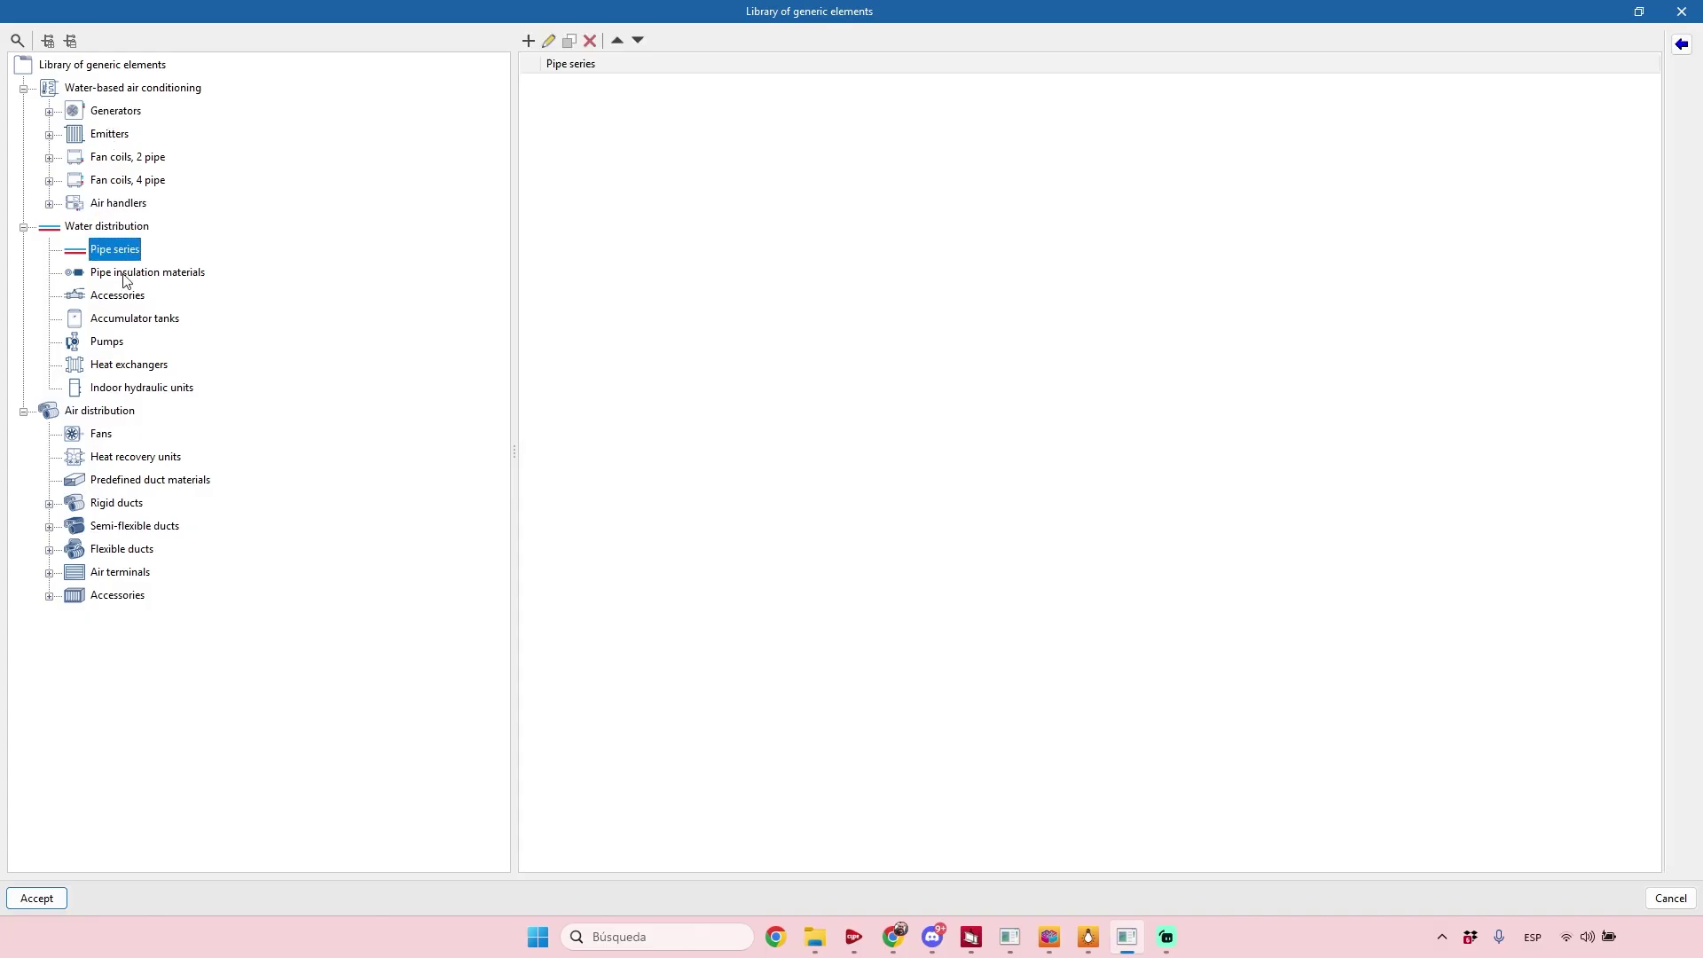
left_click(128, 434)
left_click(105, 528)
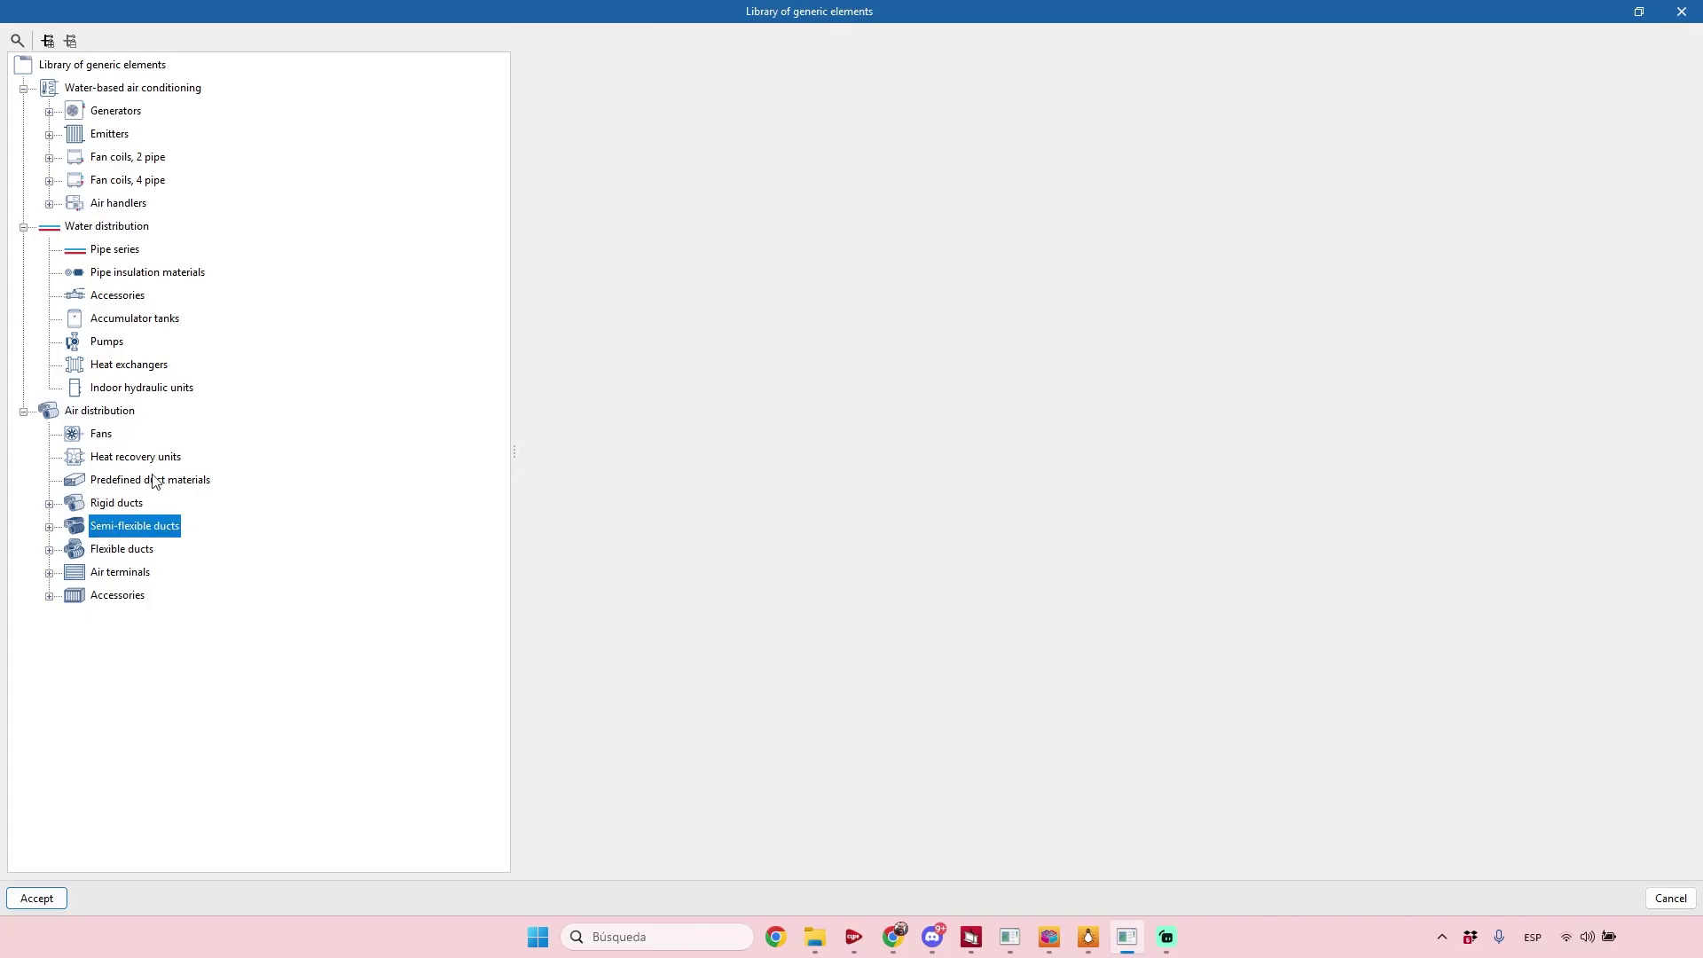
left_click(1682, 12)
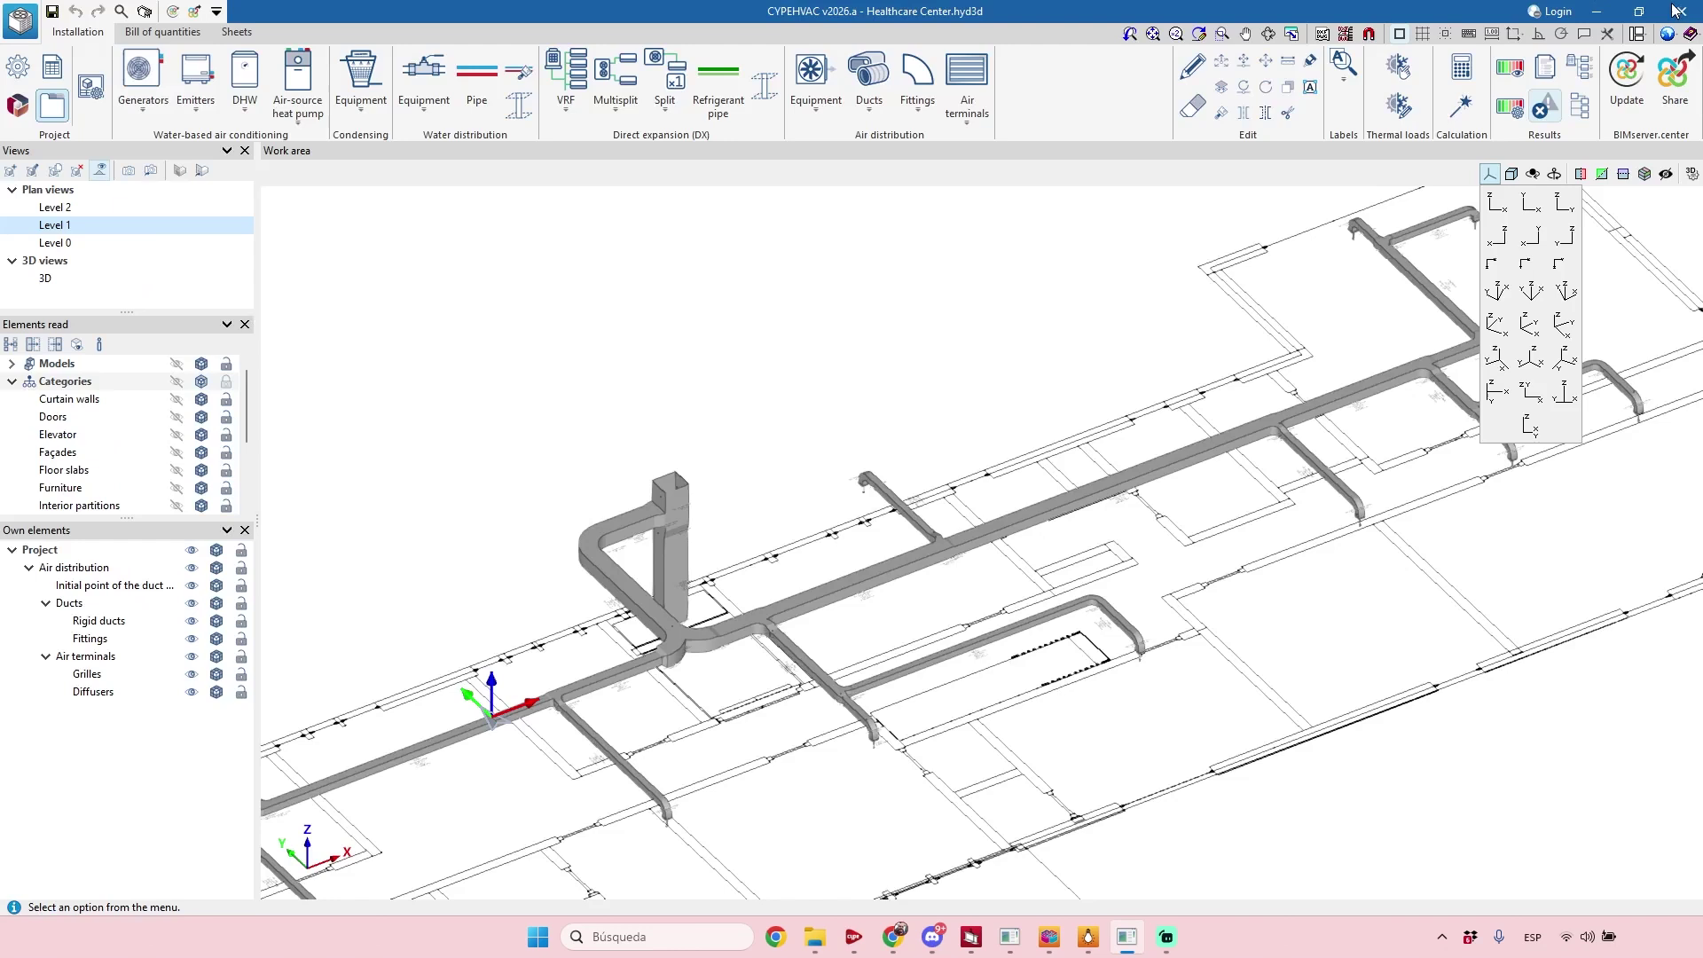
- Look through the manufacturers in the project's catalogue management, including the list of other catalogues
left_click(18, 105)
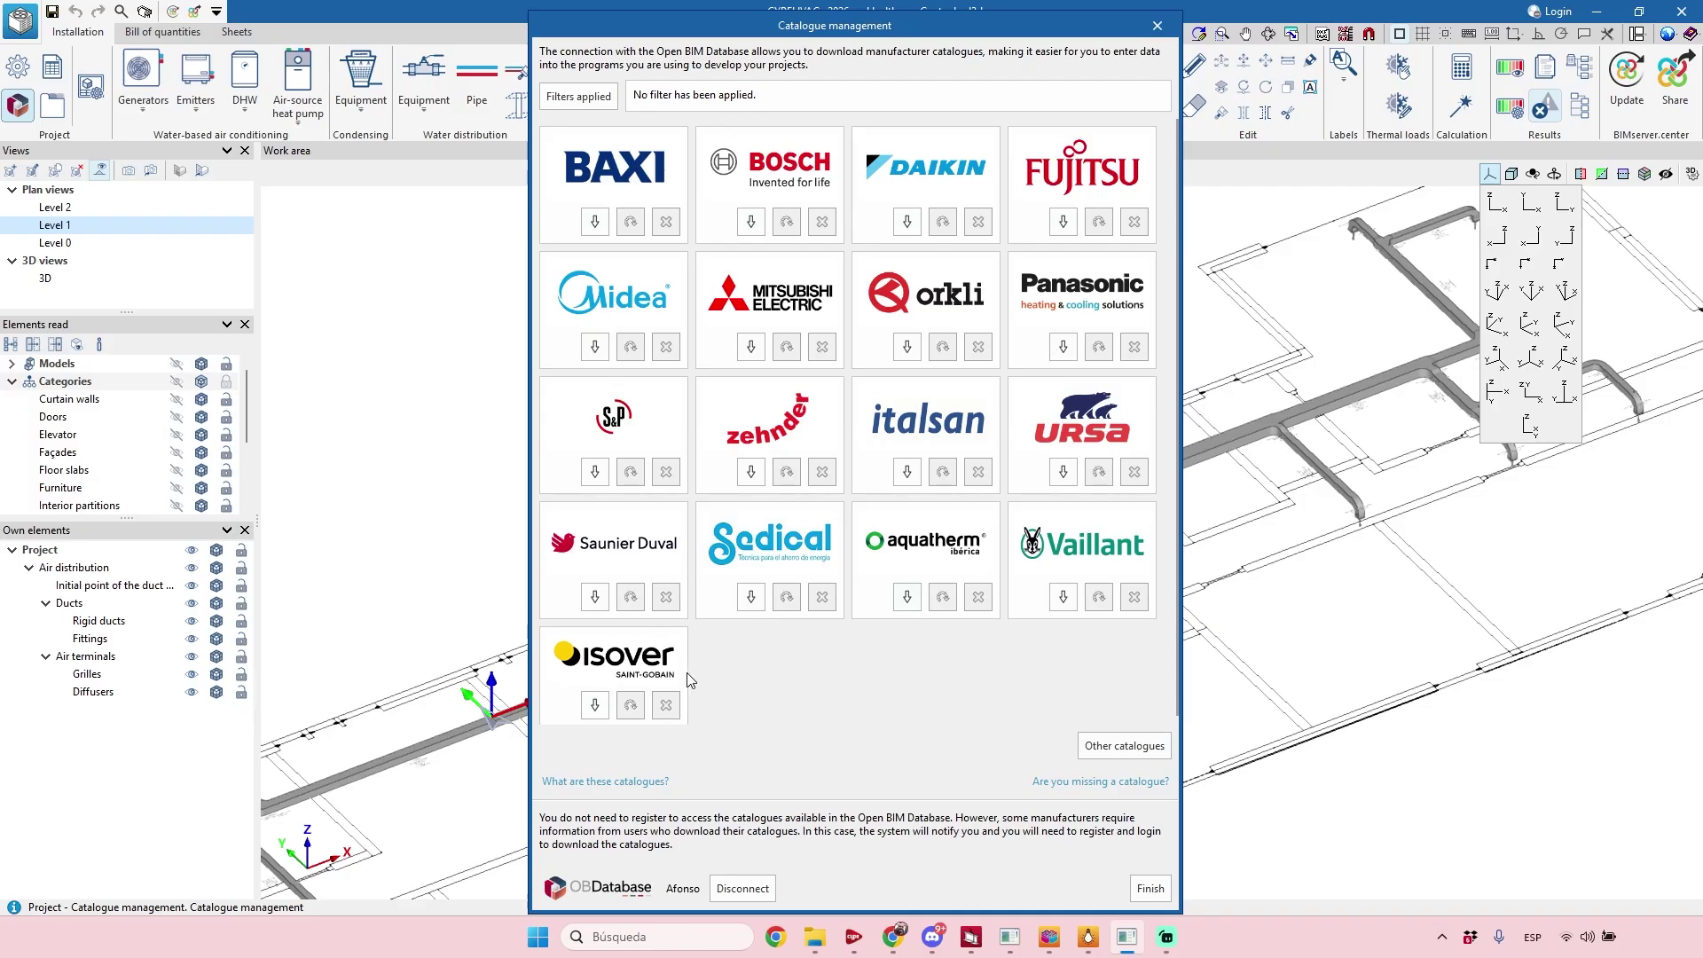
left_click(1125, 746)
scroll(1084, 475, "down", 20)
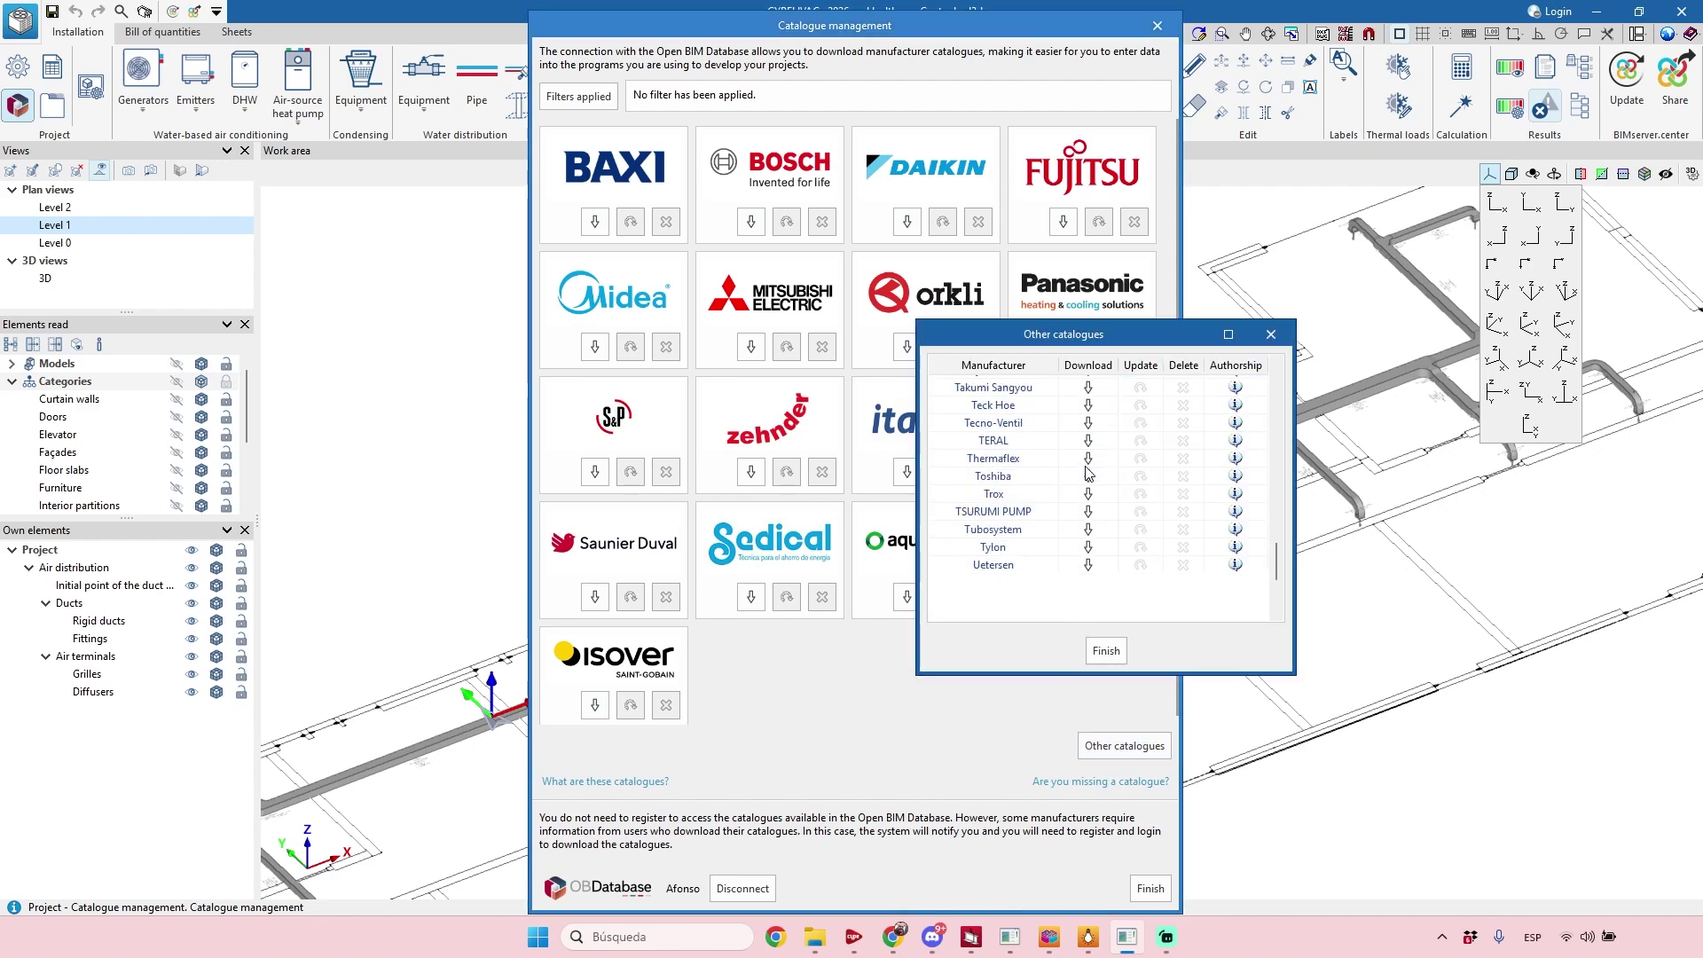
scroll(1153, 577, "up", 20)
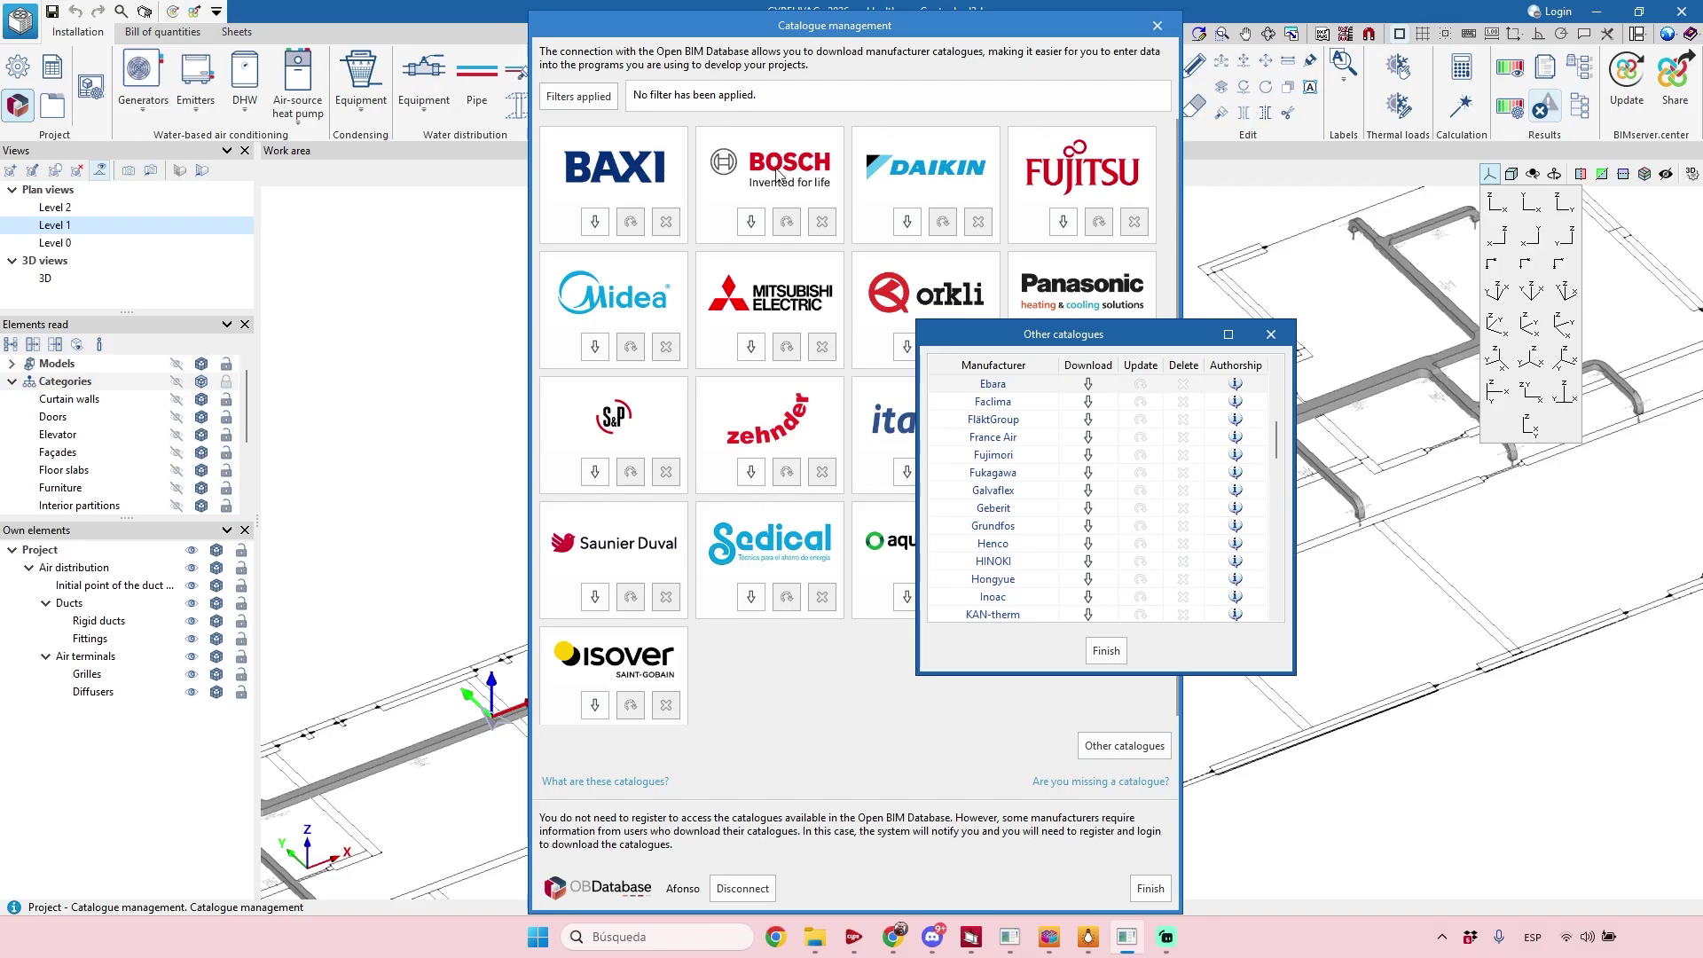
scroll(1023, 528, "down", 15)
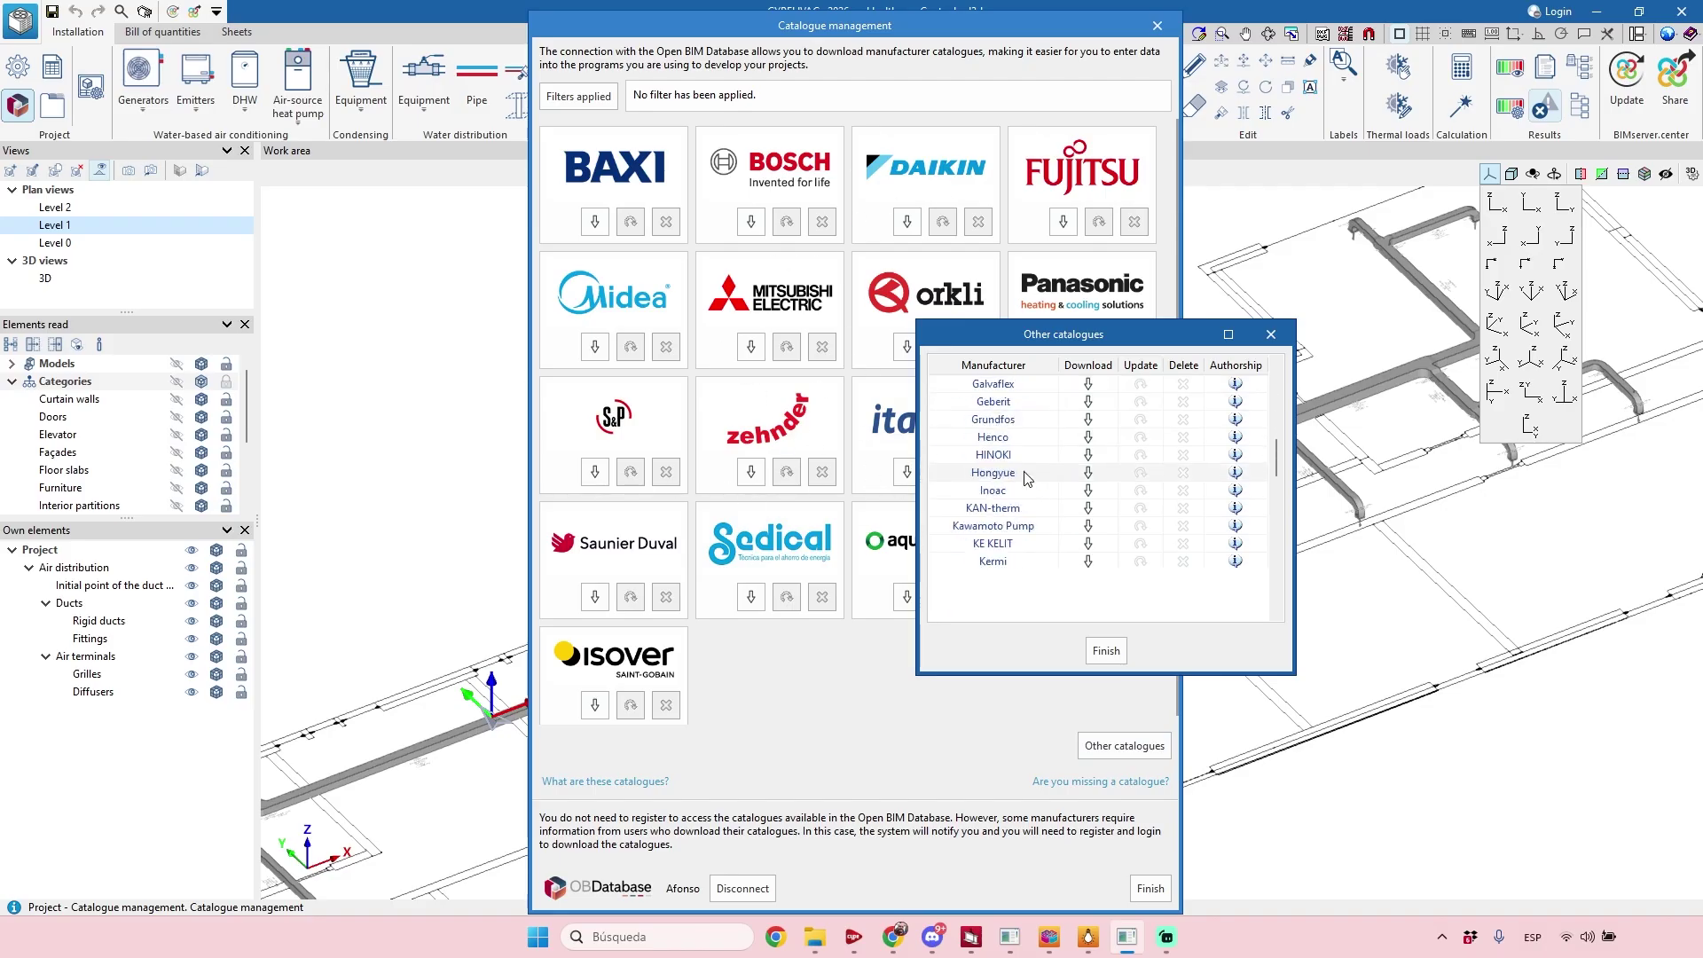
scroll(1024, 527, "down", 5)
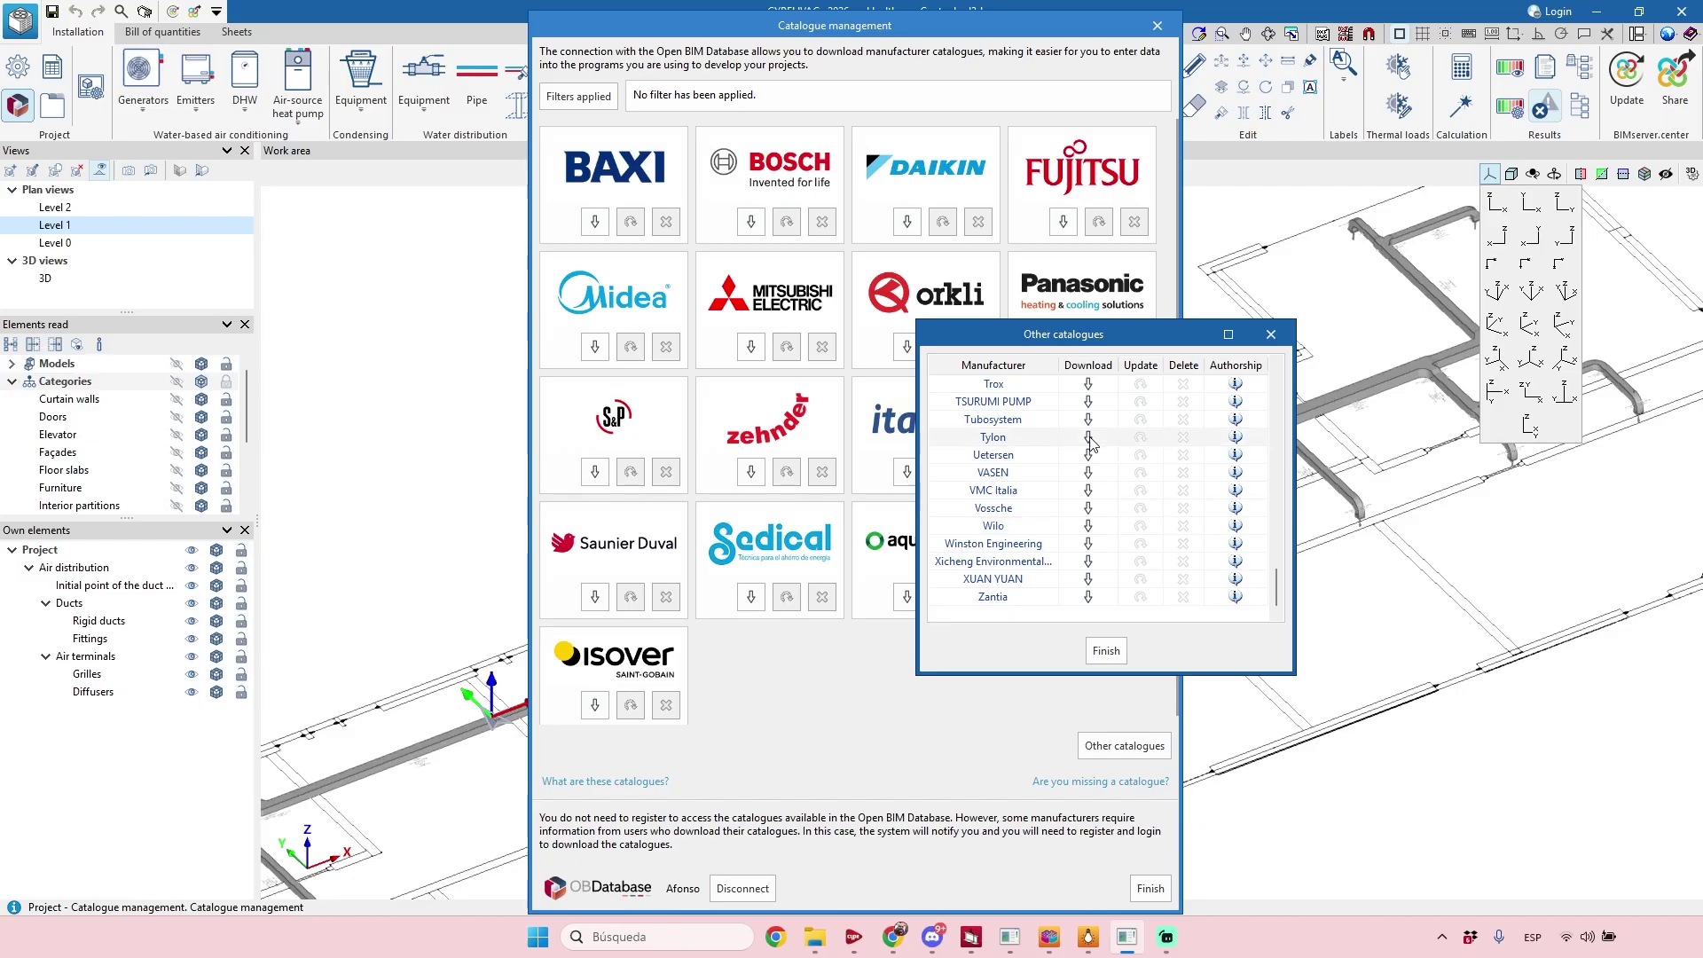
scroll(1047, 515, "up", 5)
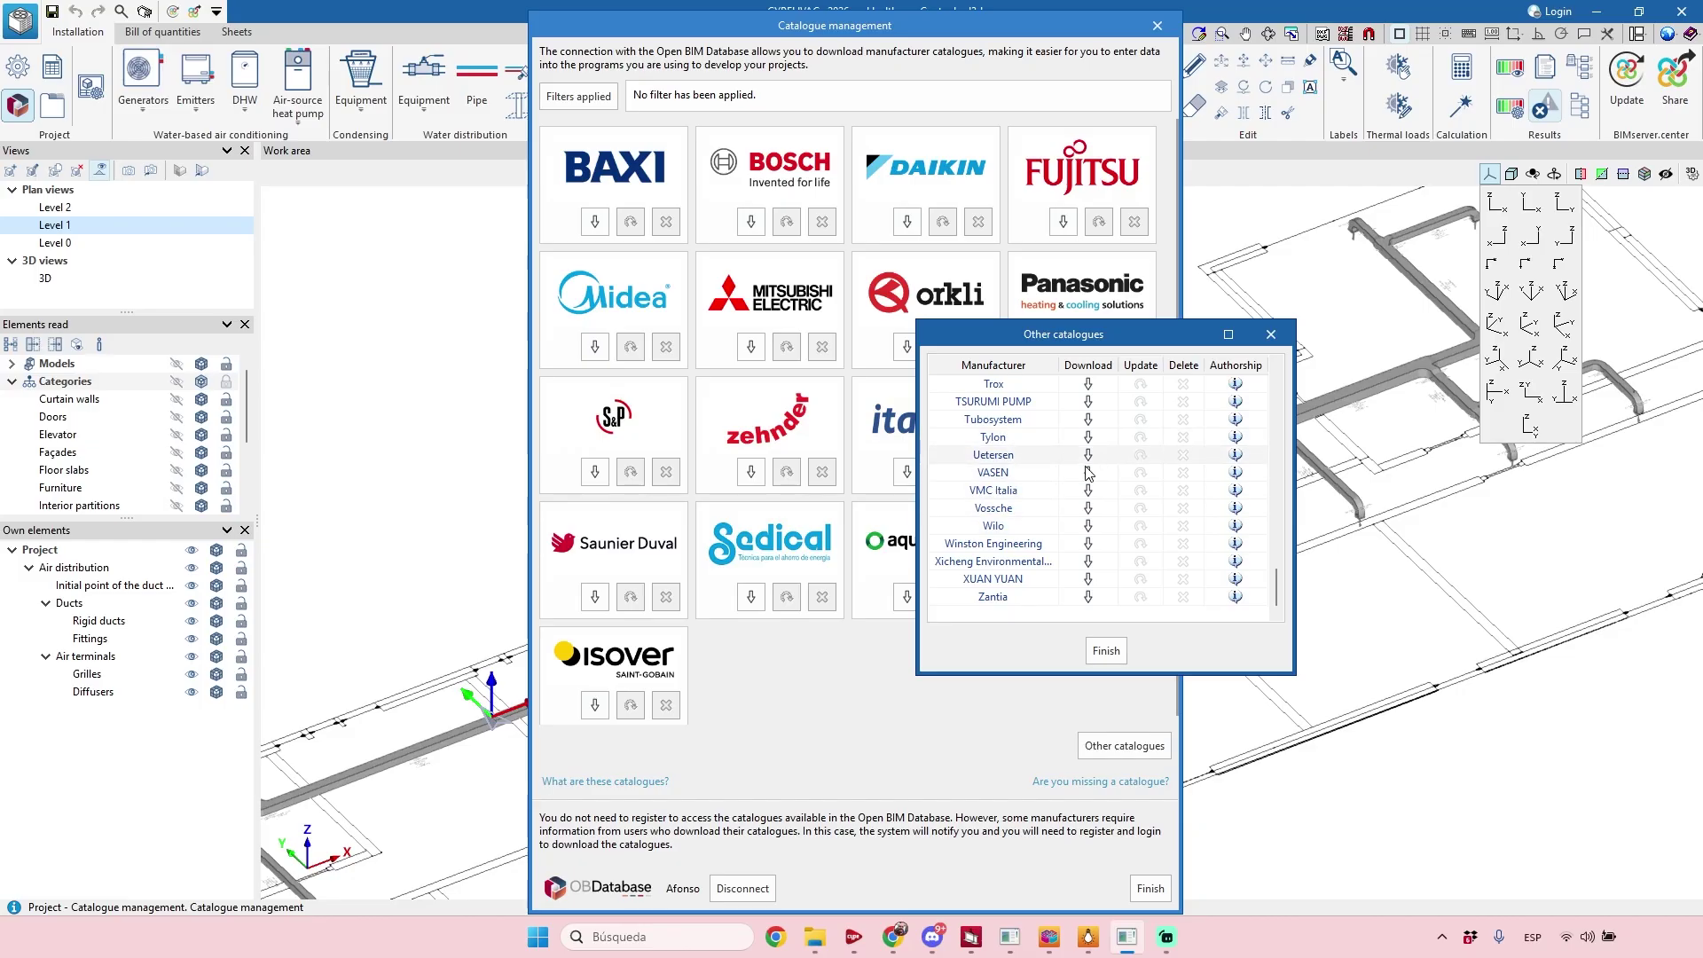
scroll(1032, 554, "up", 10)
left_click(1272, 335)
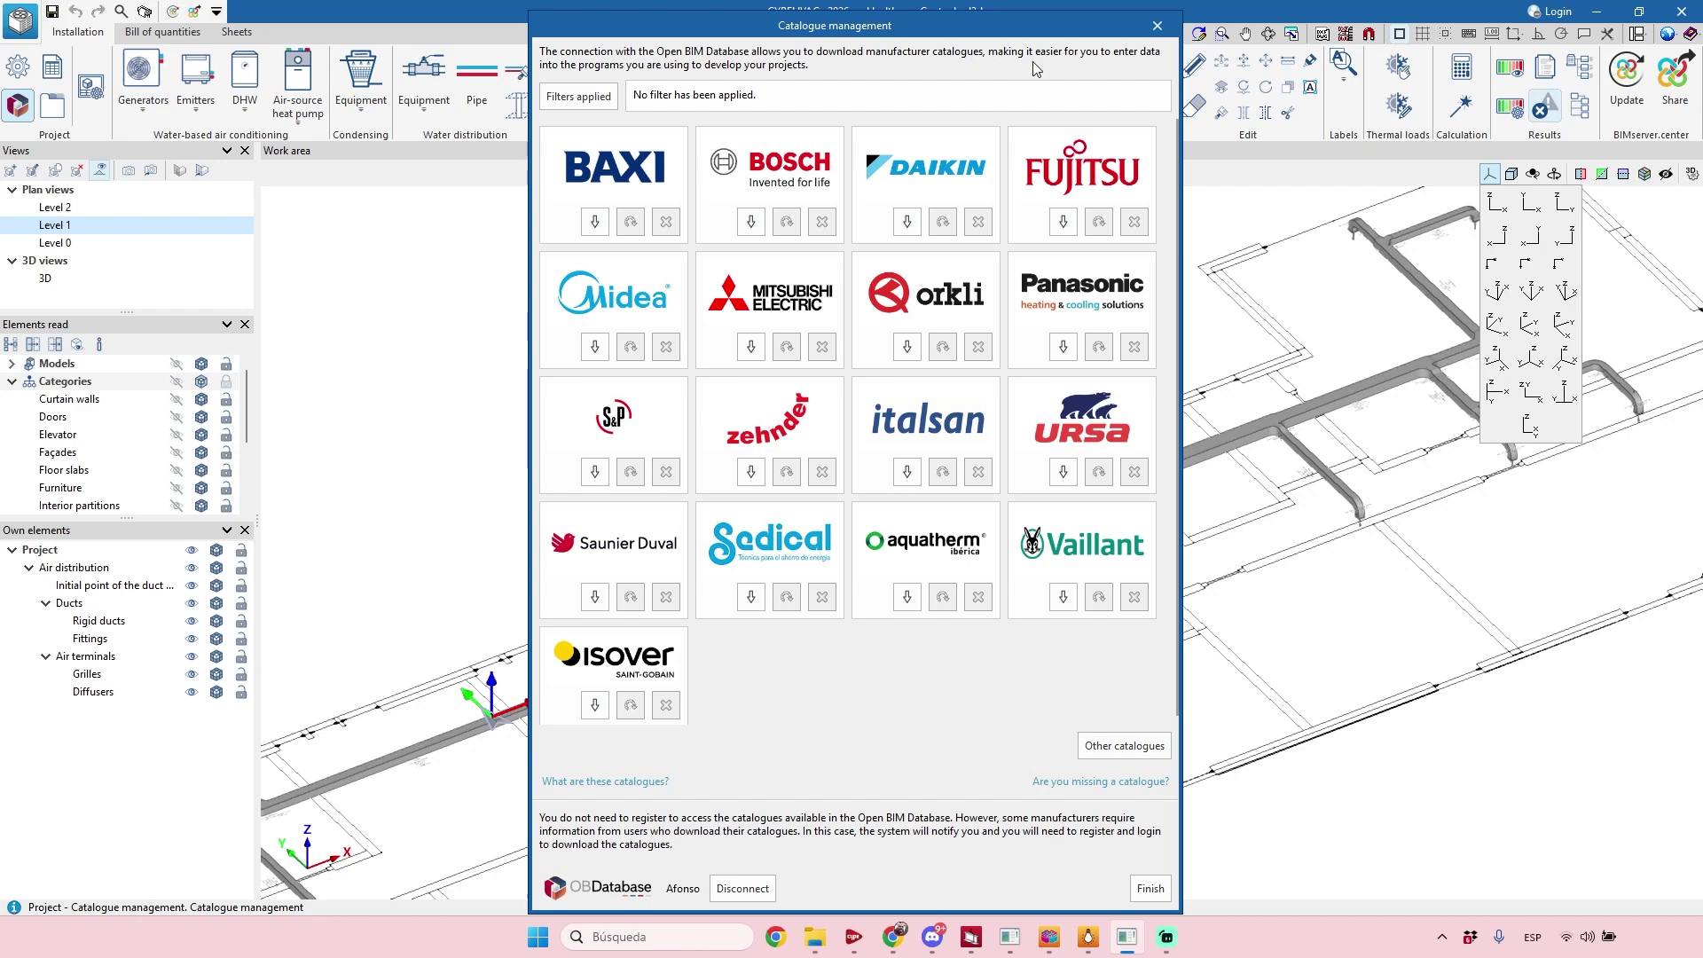
left_click(1158, 27)
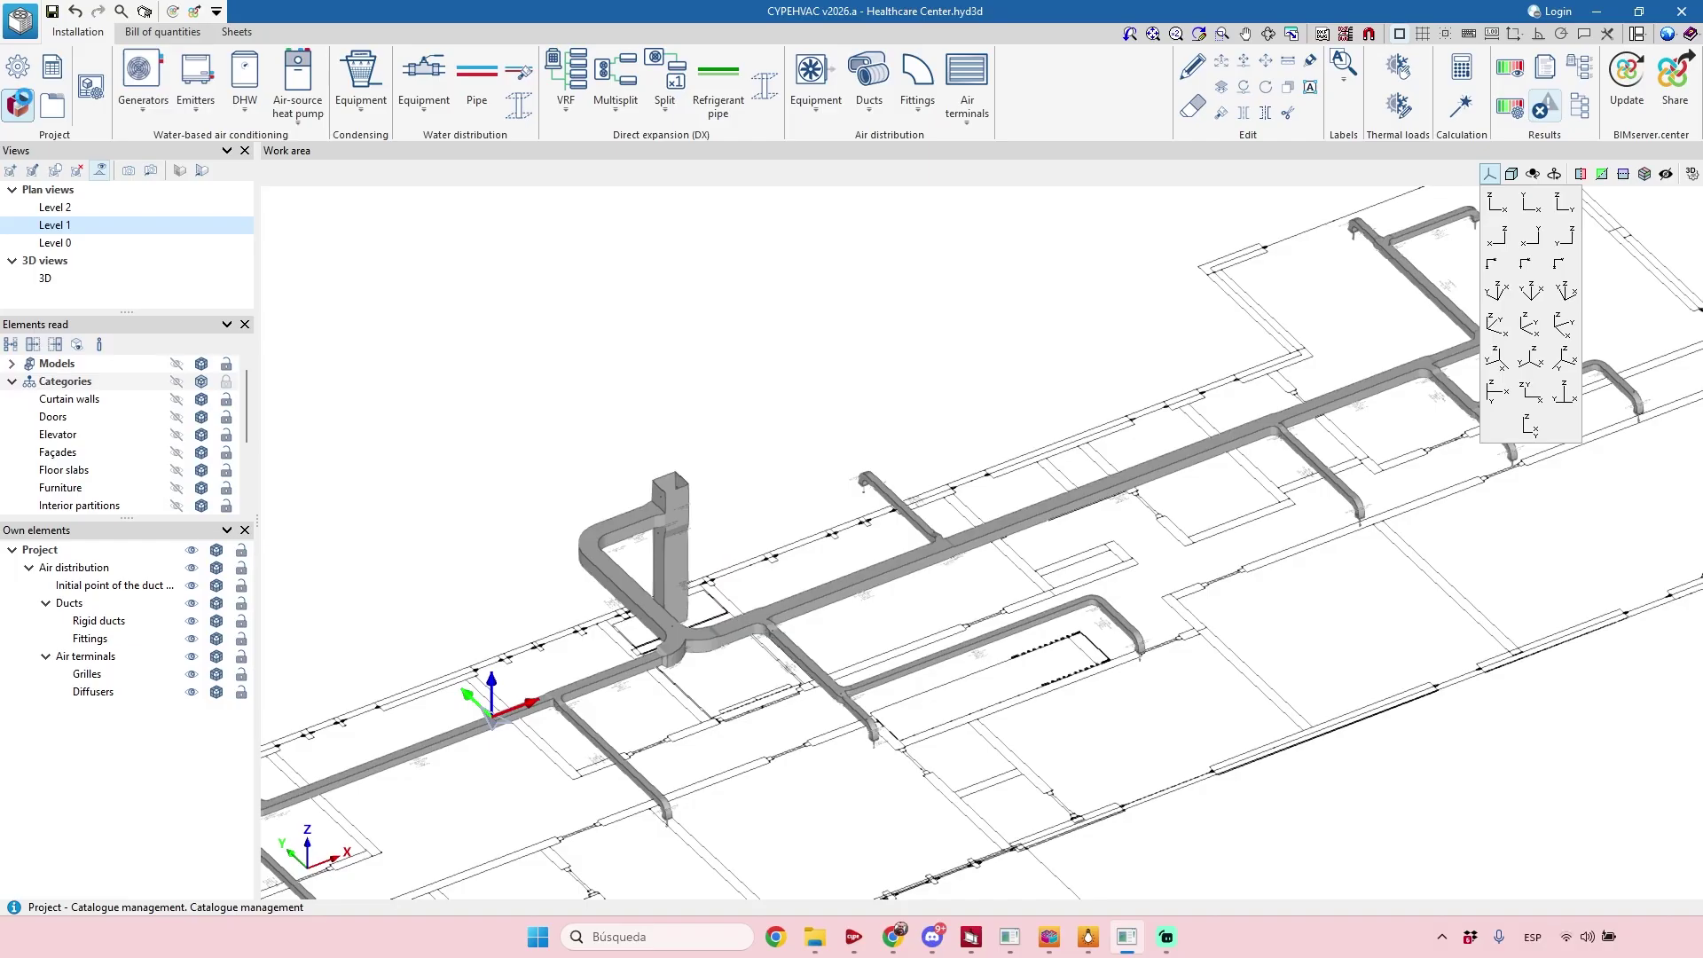
- Filter the manufacturer catalogues by the Duct insulation and Pipe insulation categories
left_click(19, 105)
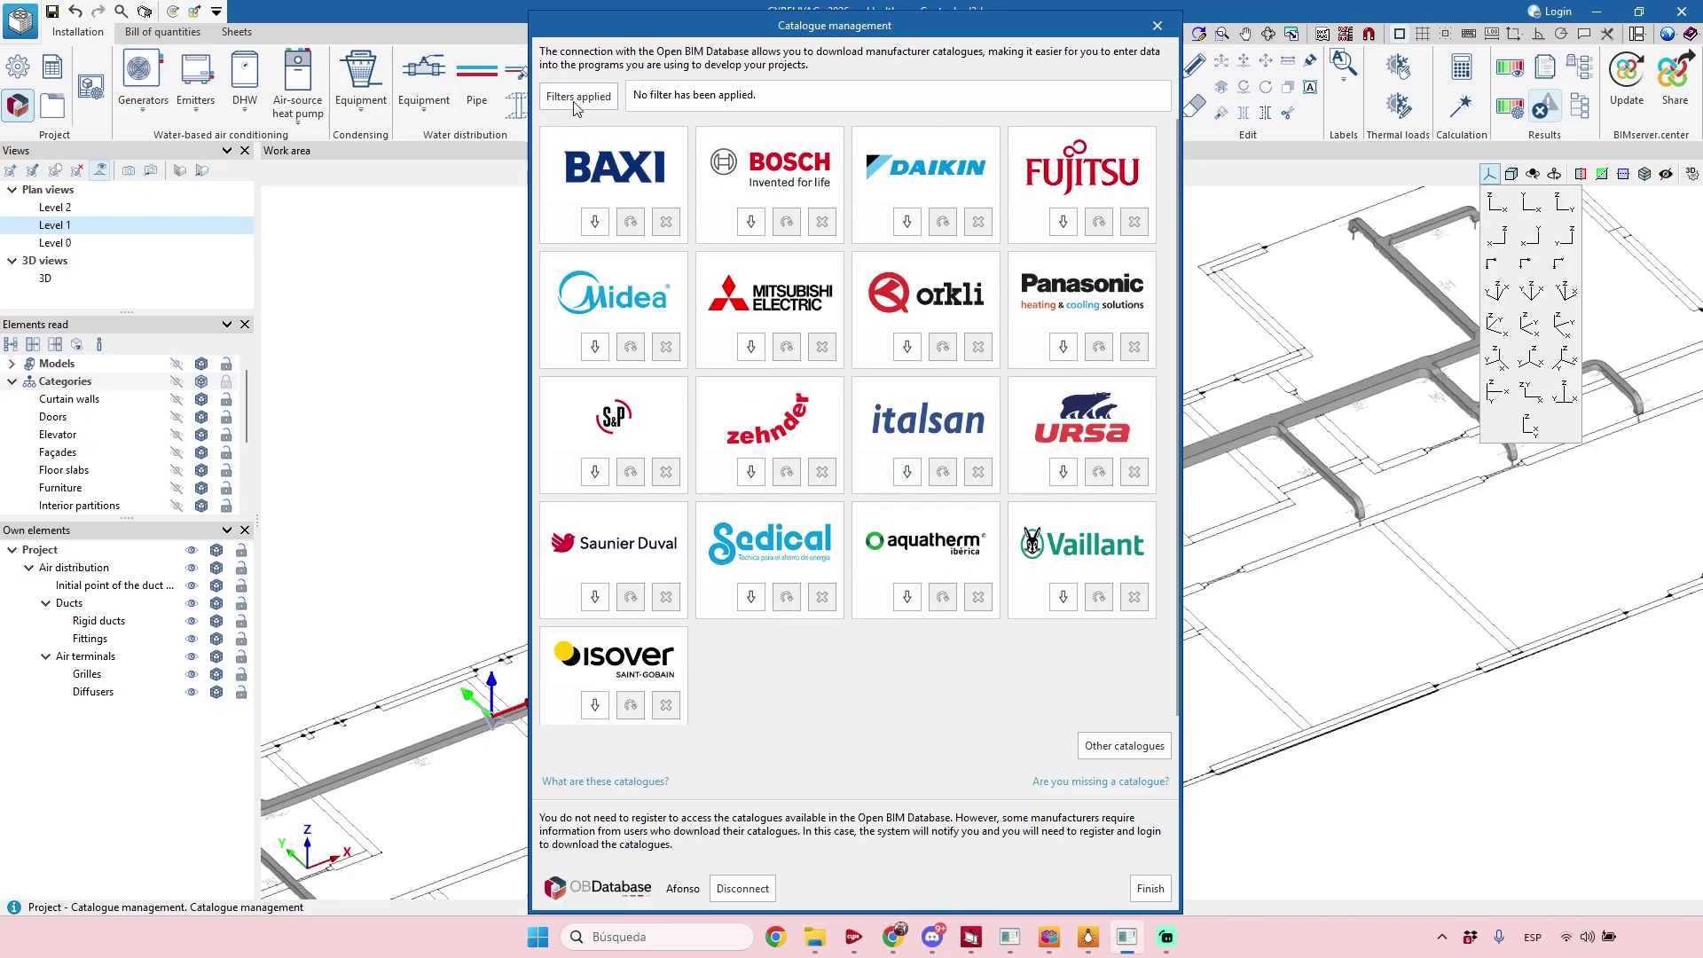
left_click(601, 98)
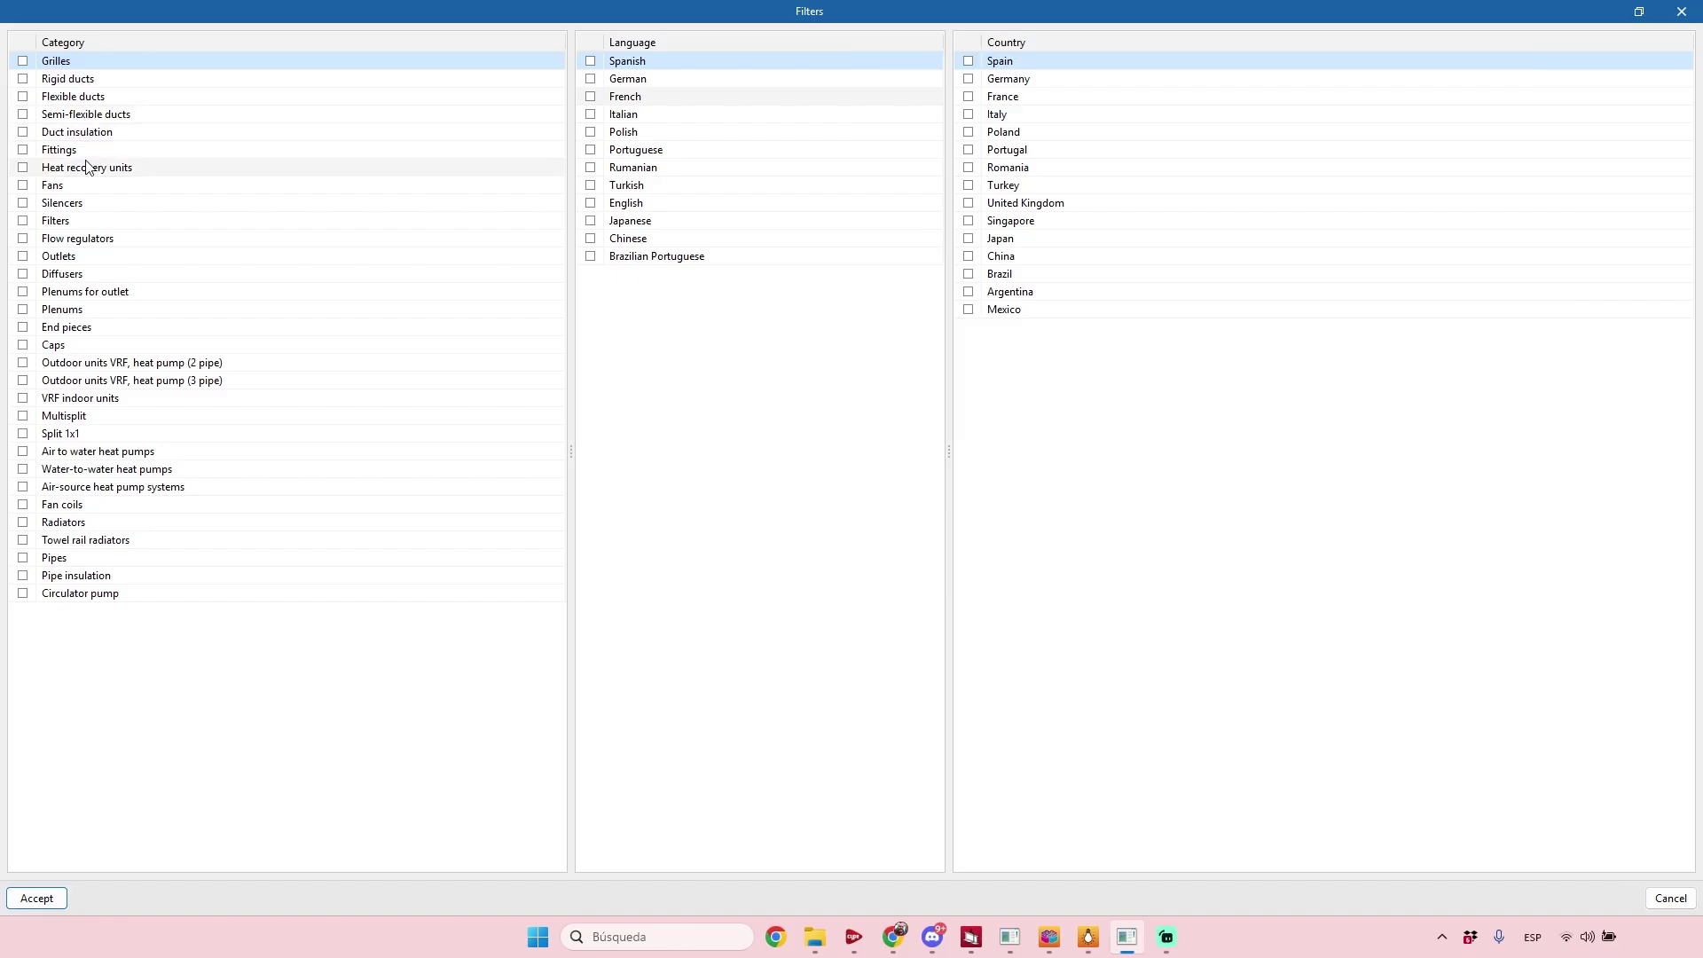
left_click(24, 132)
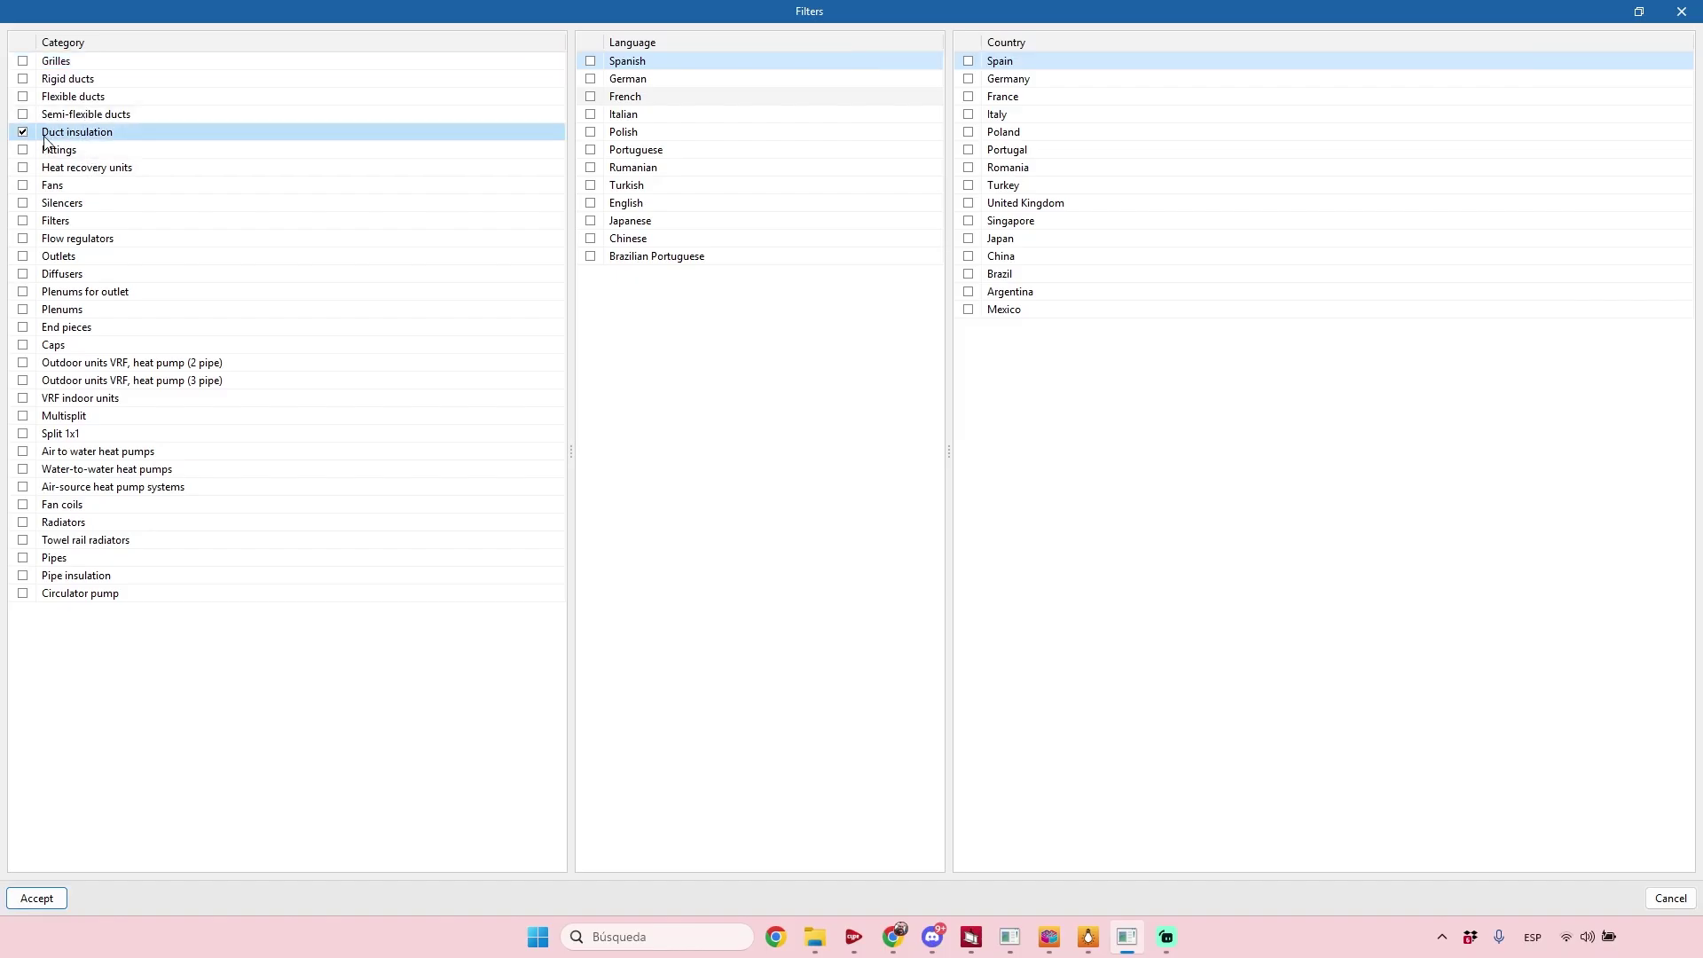
left_click(89, 574)
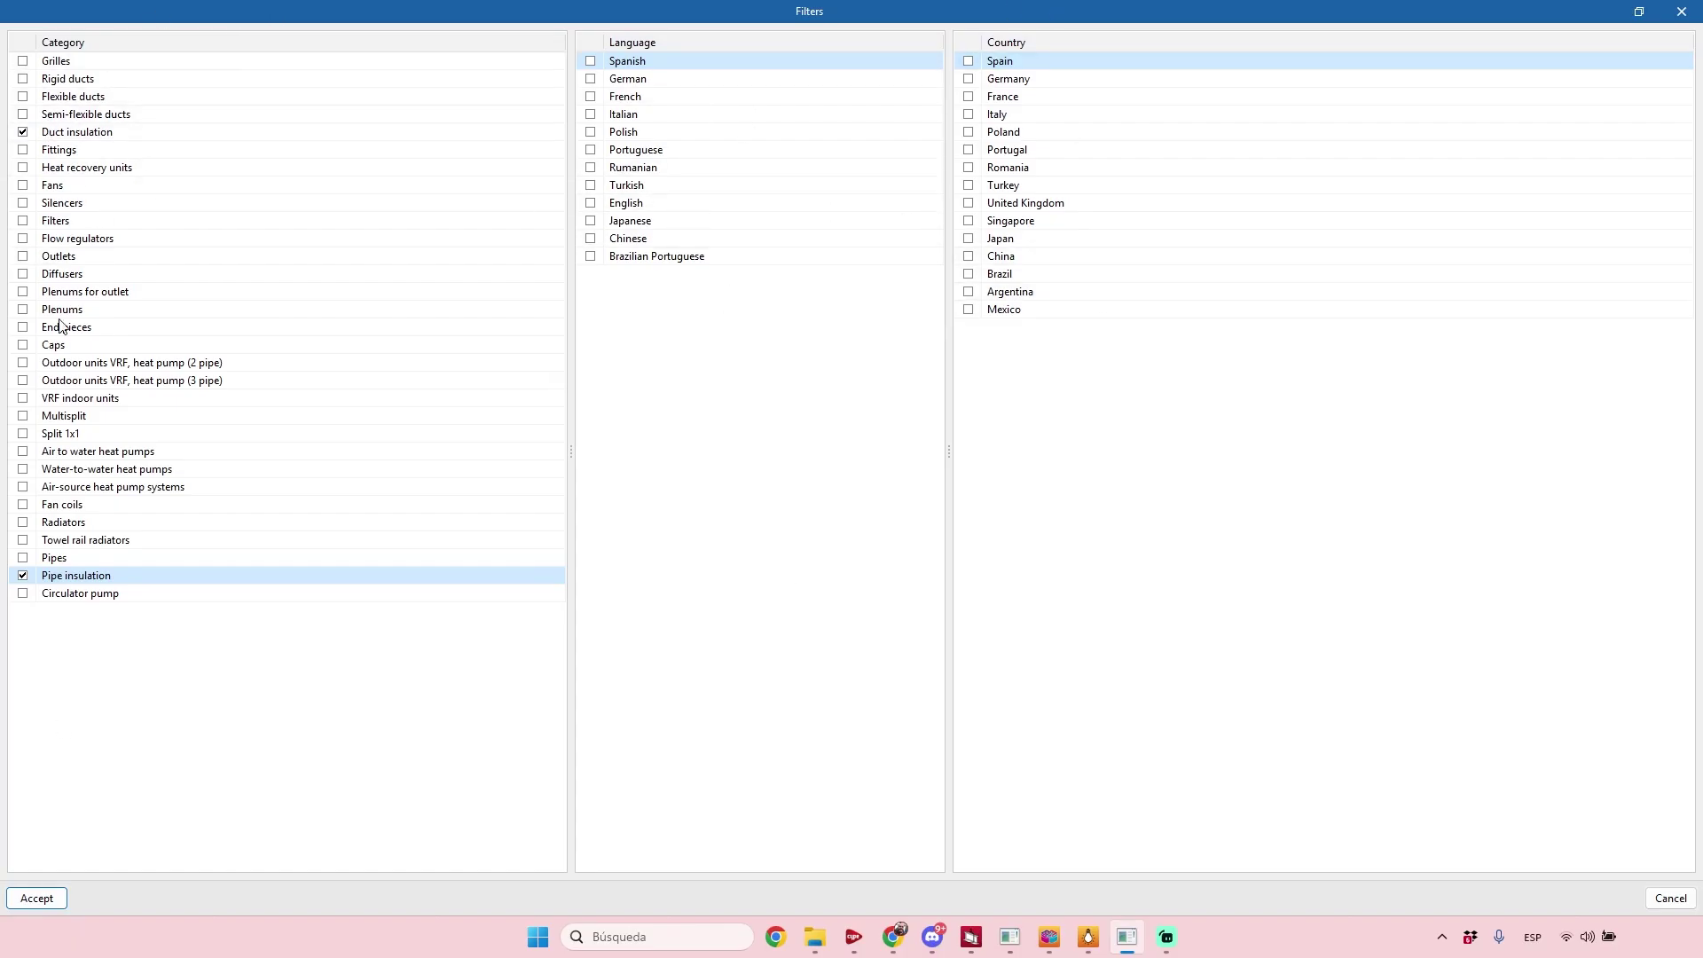
left_click(29, 901)
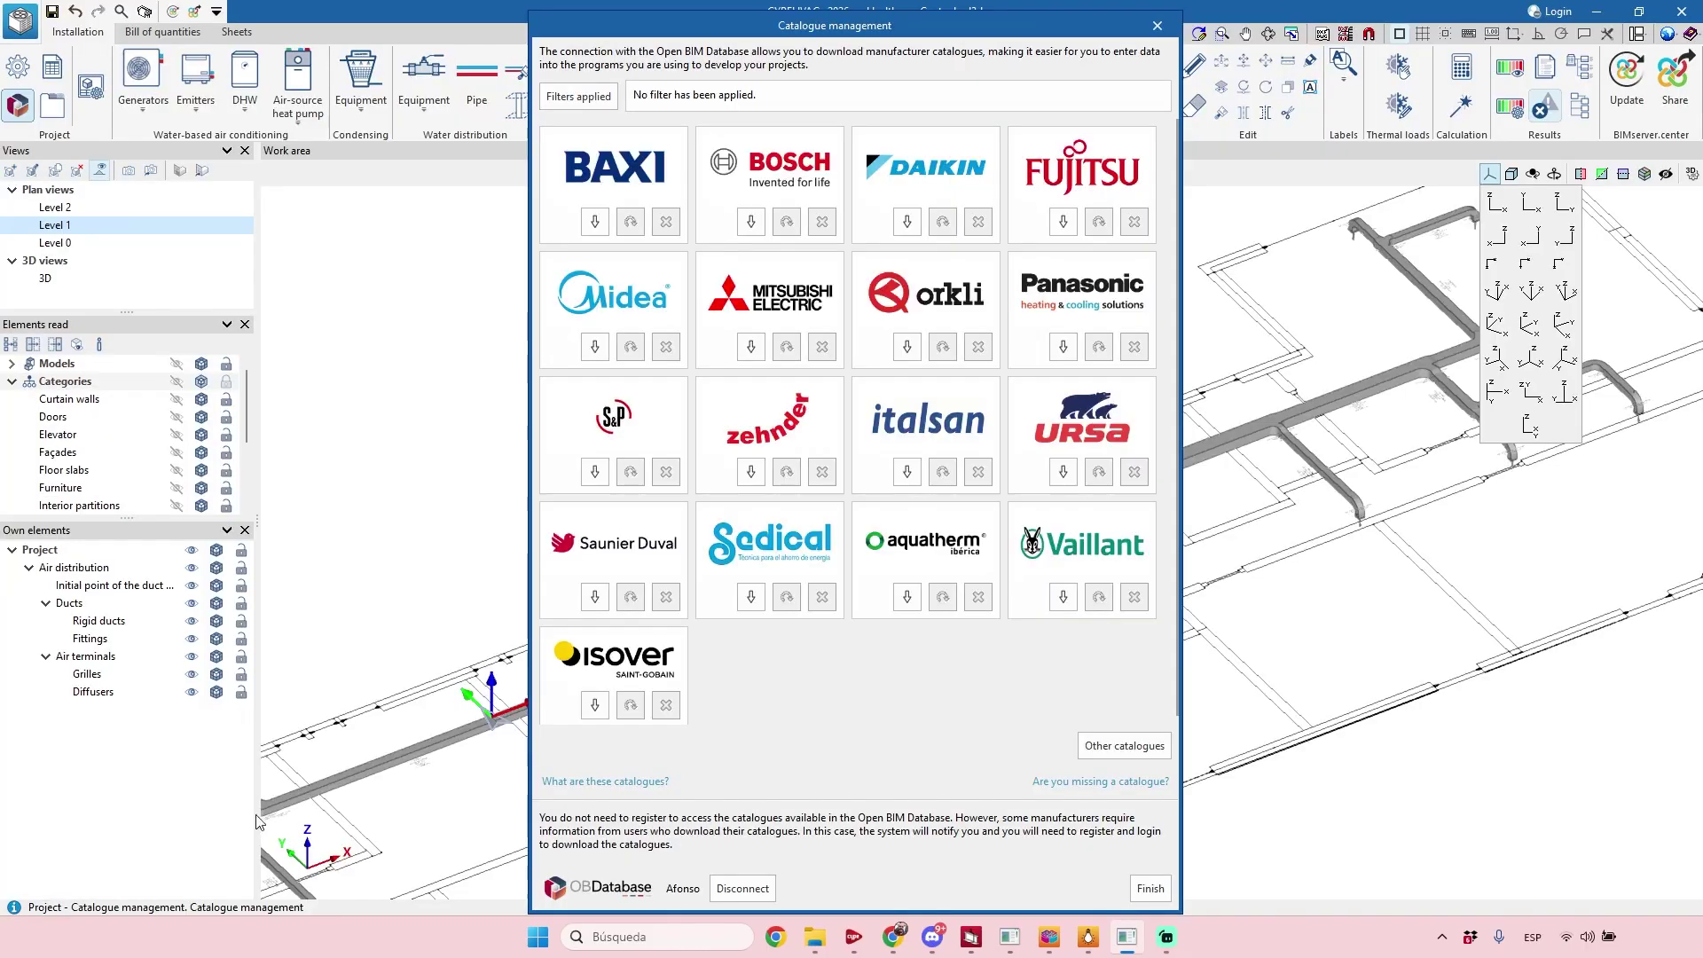
- Download the Isover catalogue by product type with rigid ducts, duct insulation and pipe insulation, accepting the responsible declaration
left_click(610, 228)
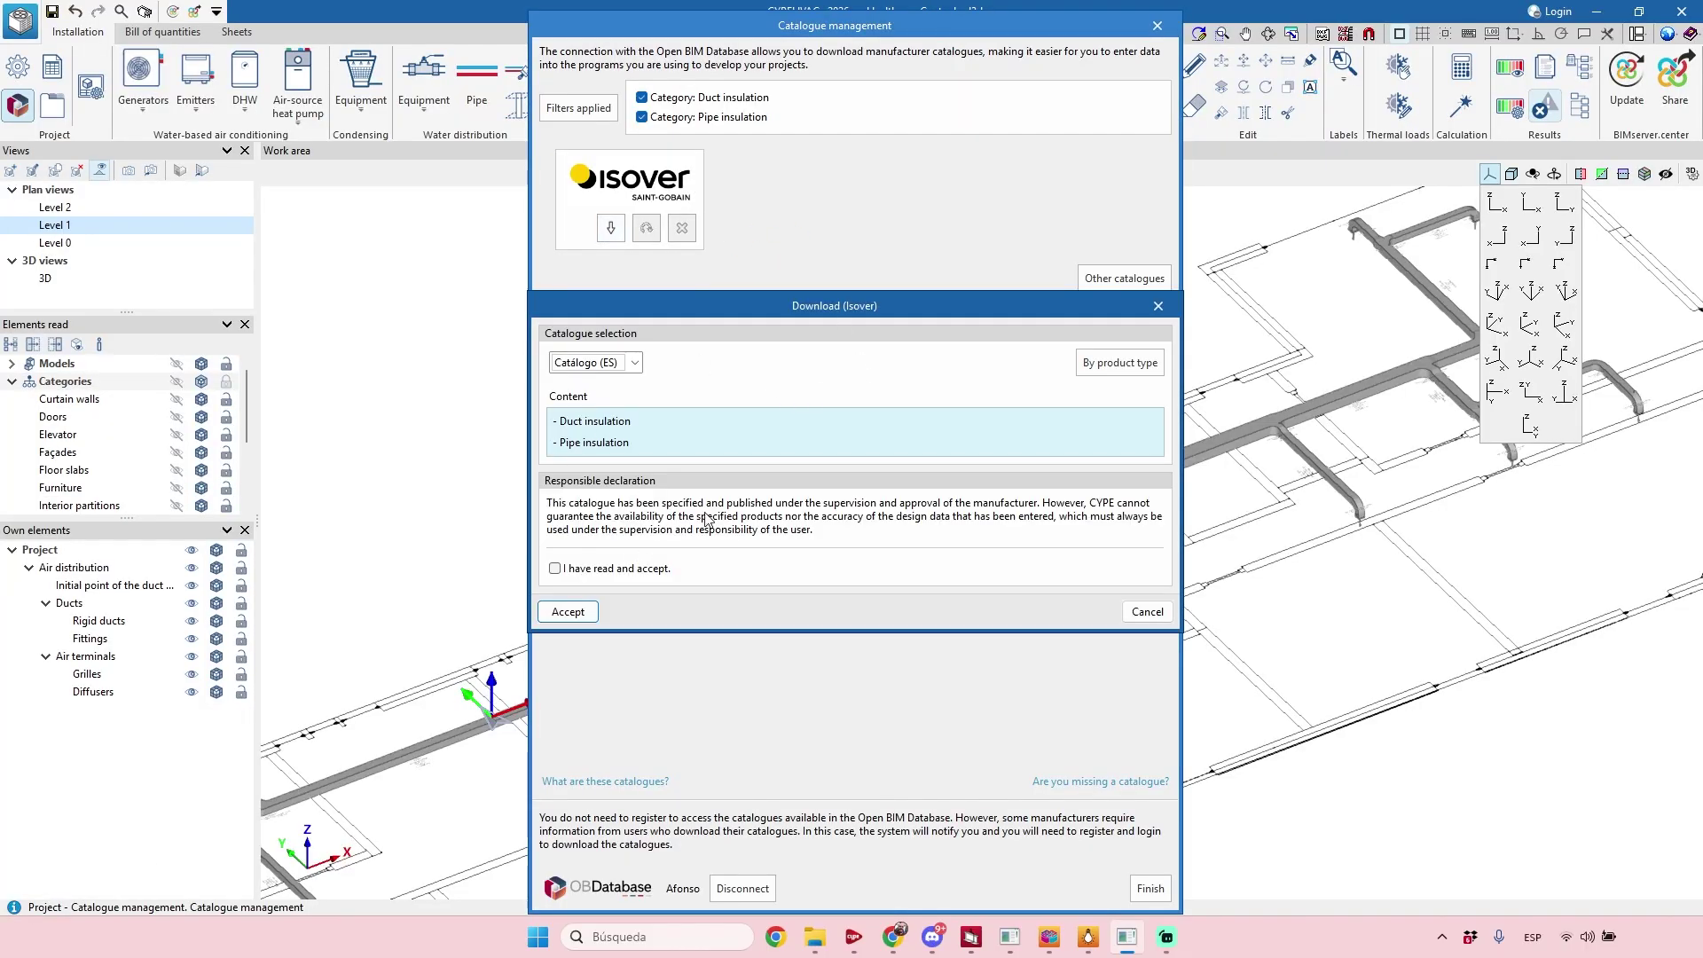
left_click(1118, 364)
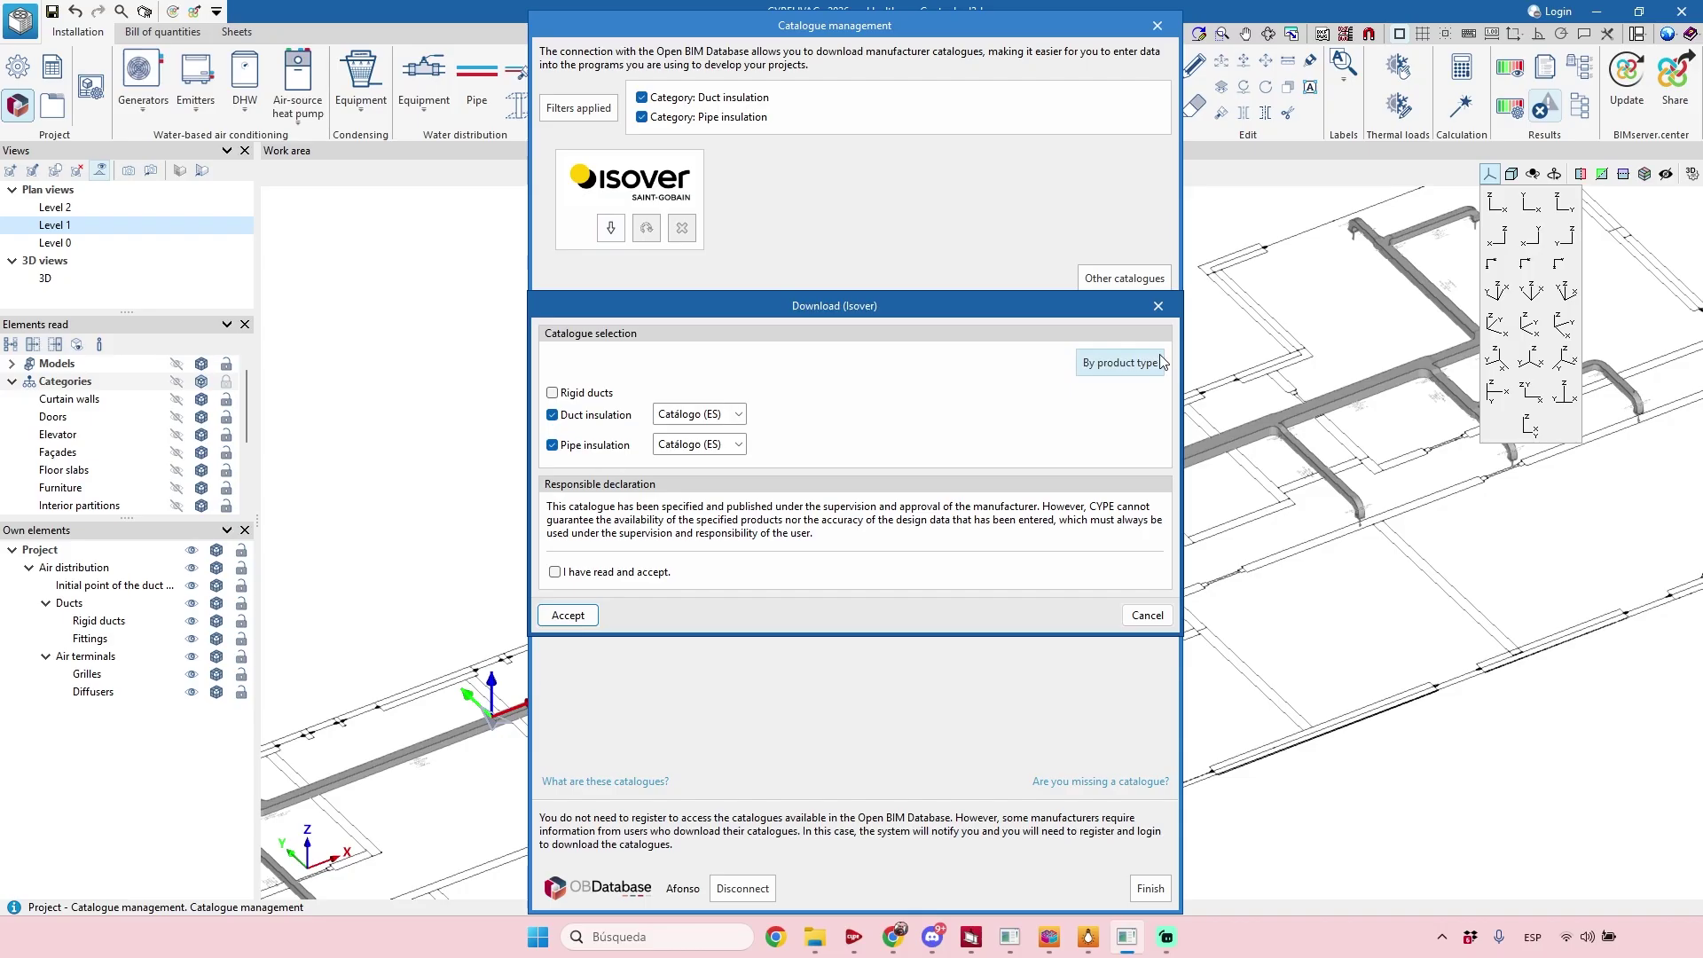
left_click(553, 393)
left_click(578, 573)
left_click(568, 615)
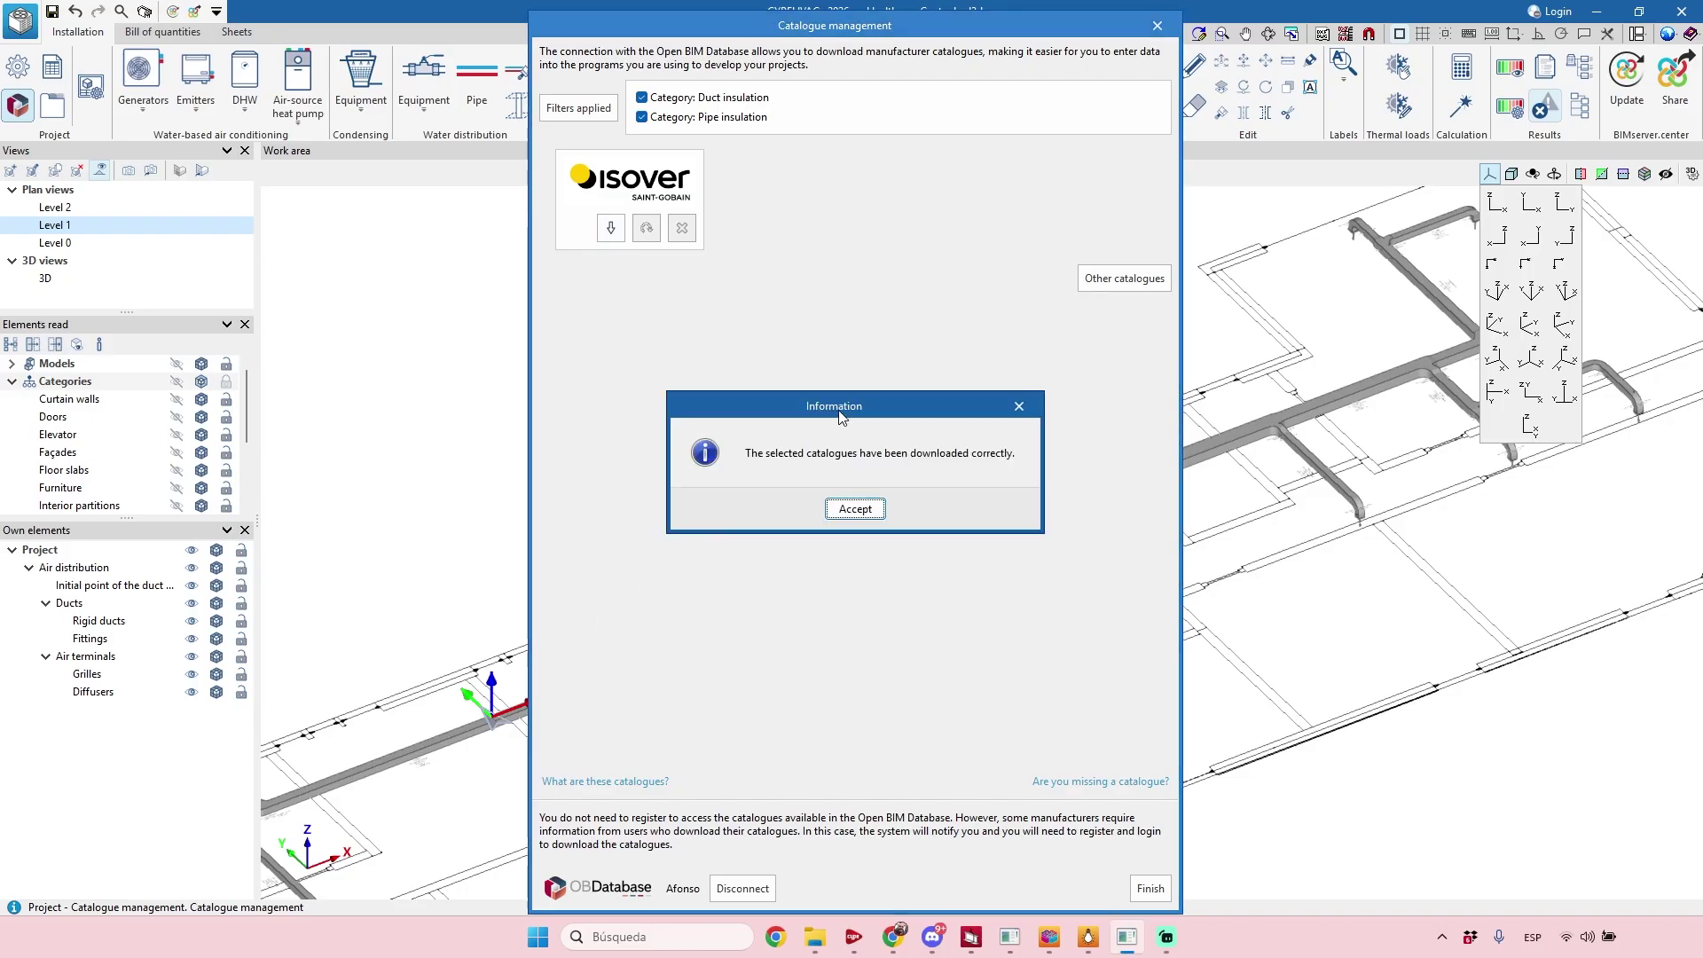
- Acknowledge the completed catalogue download and finish the catalogue management
left_click(857, 510)
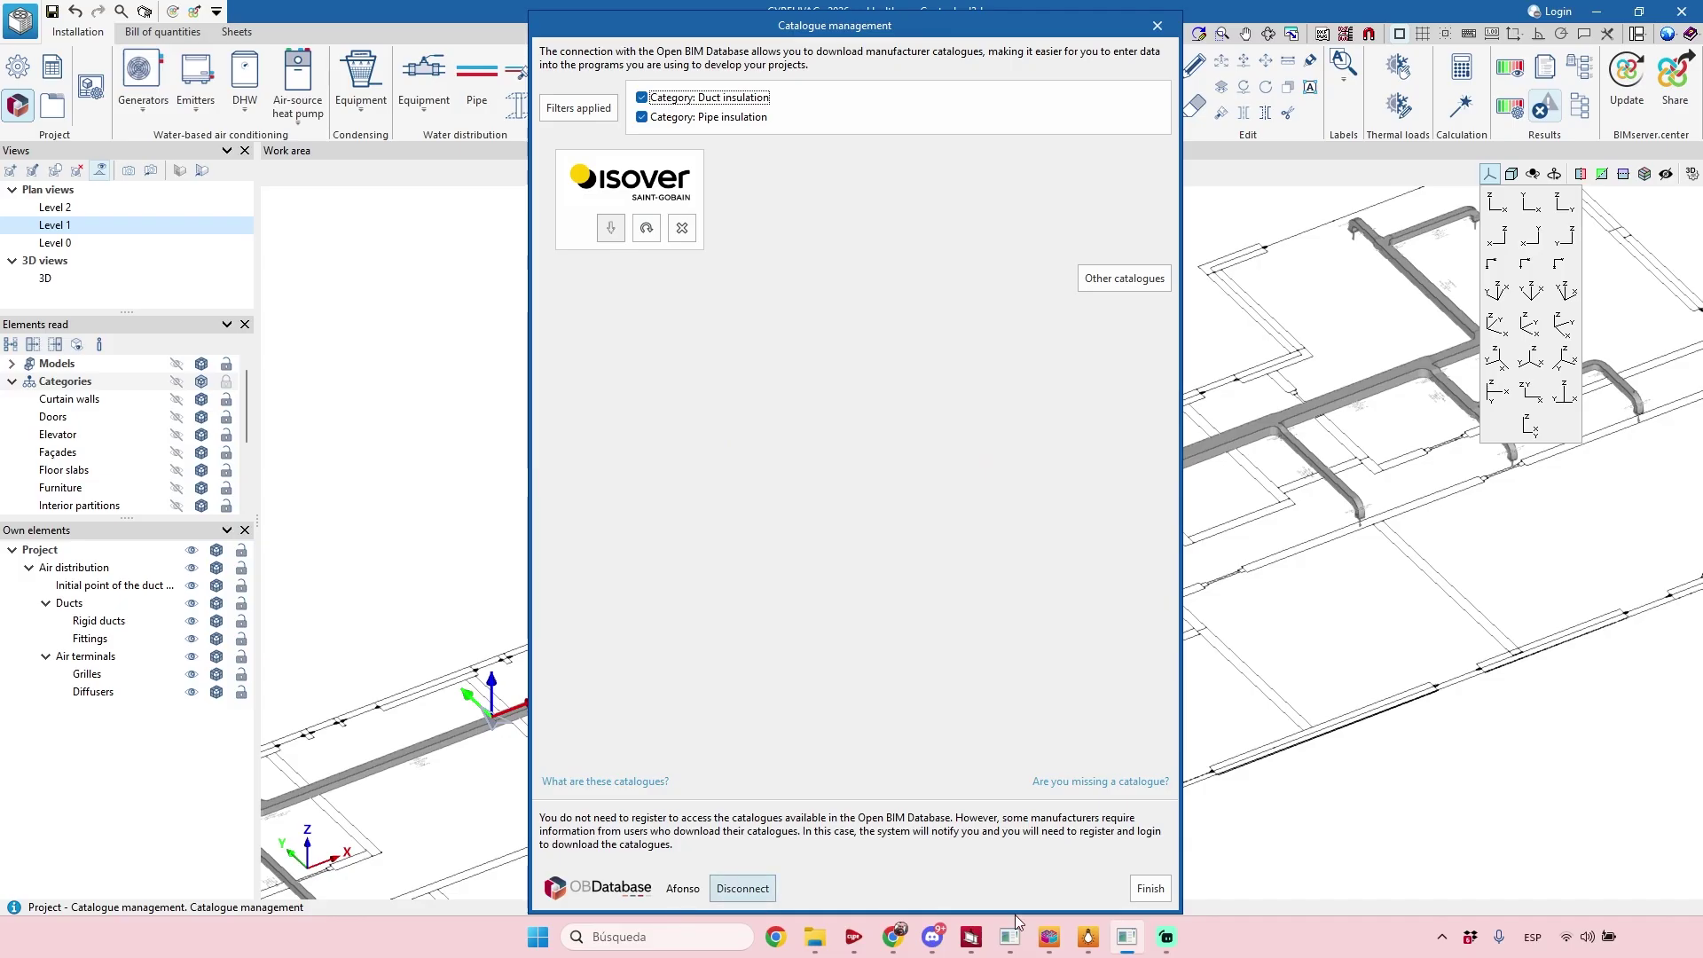
left_click(1151, 888)
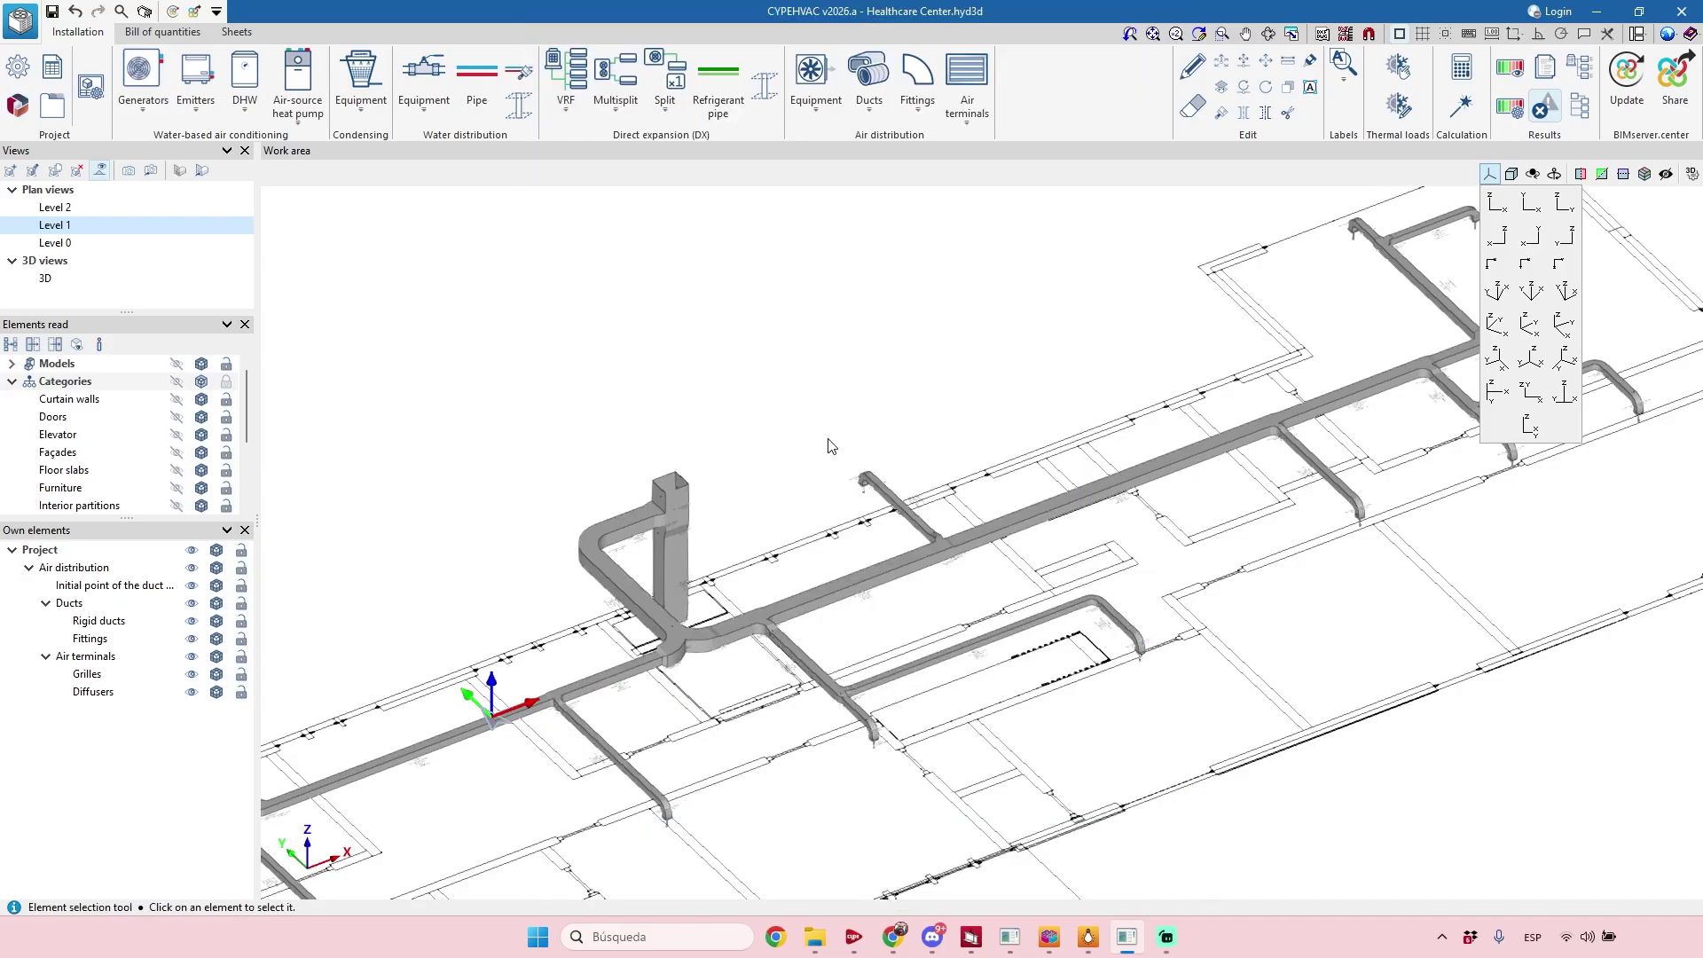
- Edit the rigid duct RD_070 on the main run and enable outdoor insulation for it
scroll(751, 346, "up", 3)
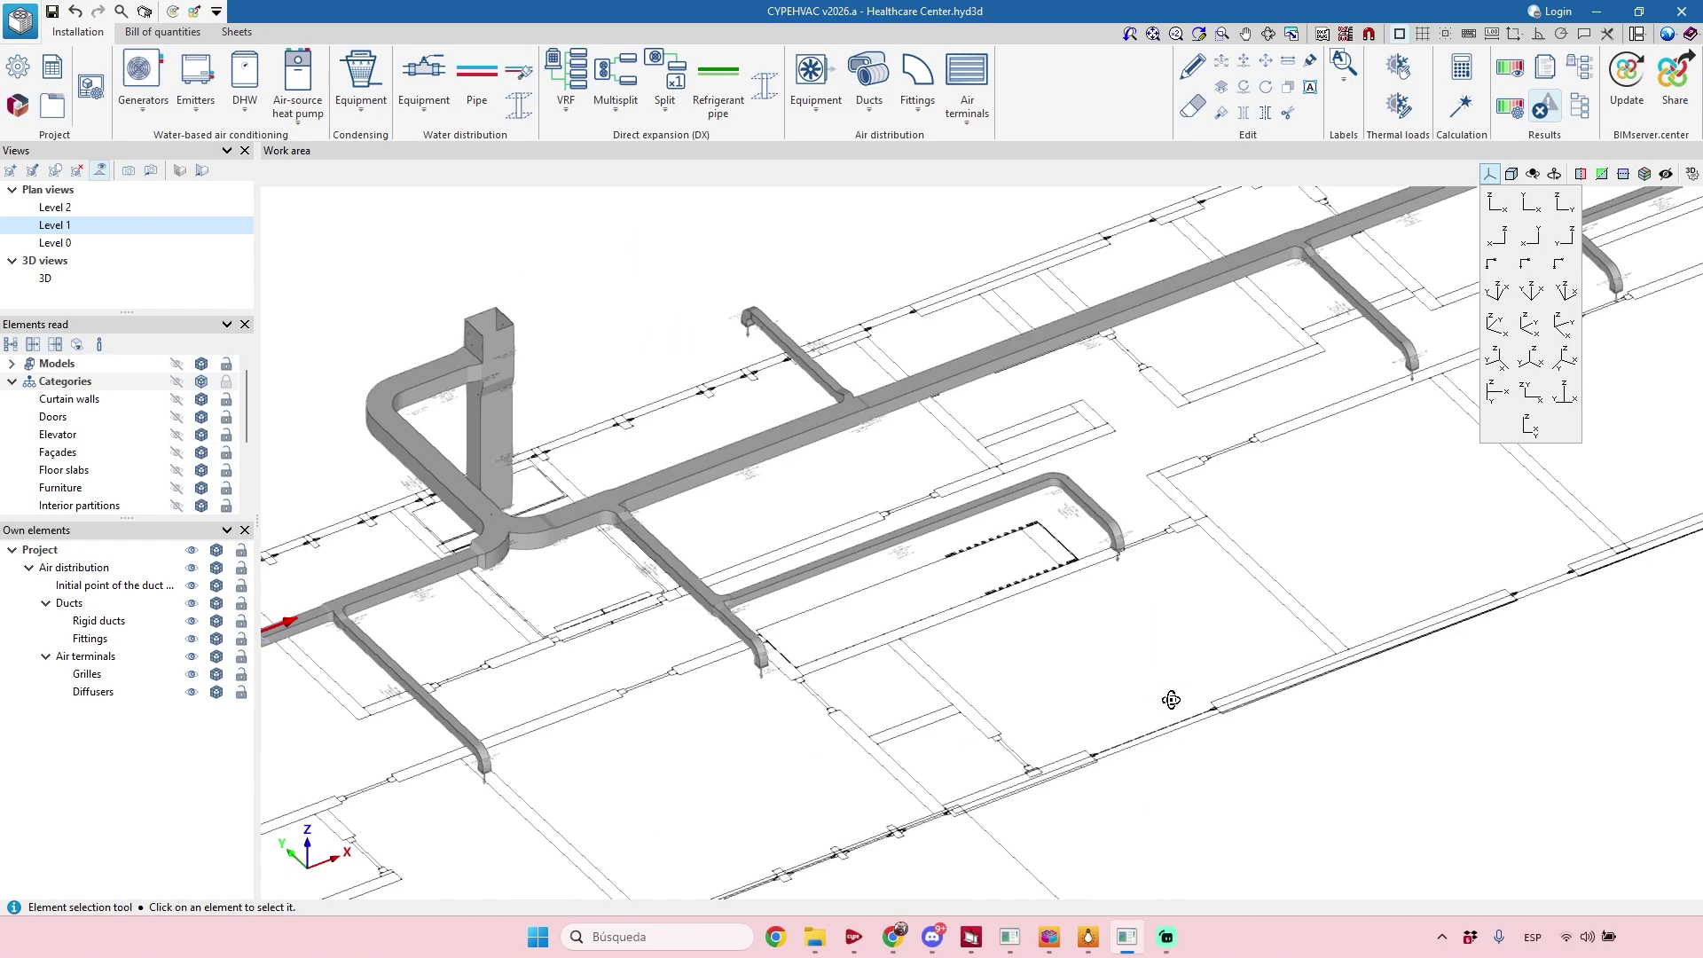
middle_click_drag(1171, 700, 1209, 686)
scroll(1209, 686, "down", 1)
scroll(1277, 586, "up", 1)
scroll(1279, 578, "up", 3)
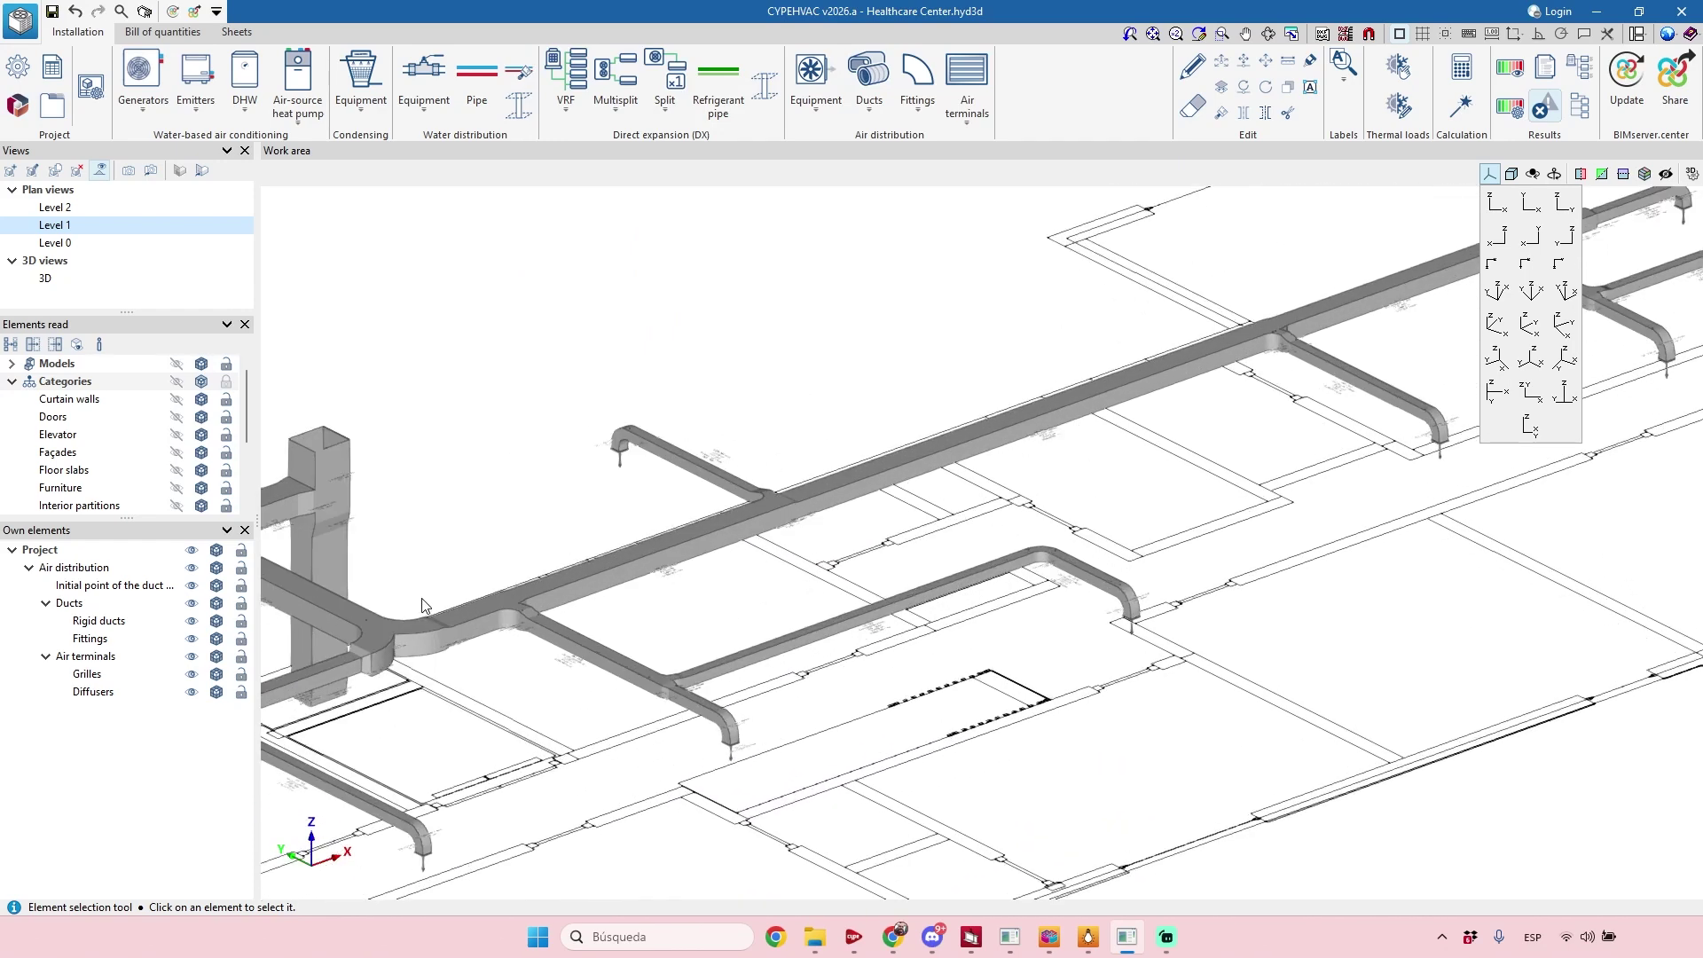
scroll(422, 605, "up", 4)
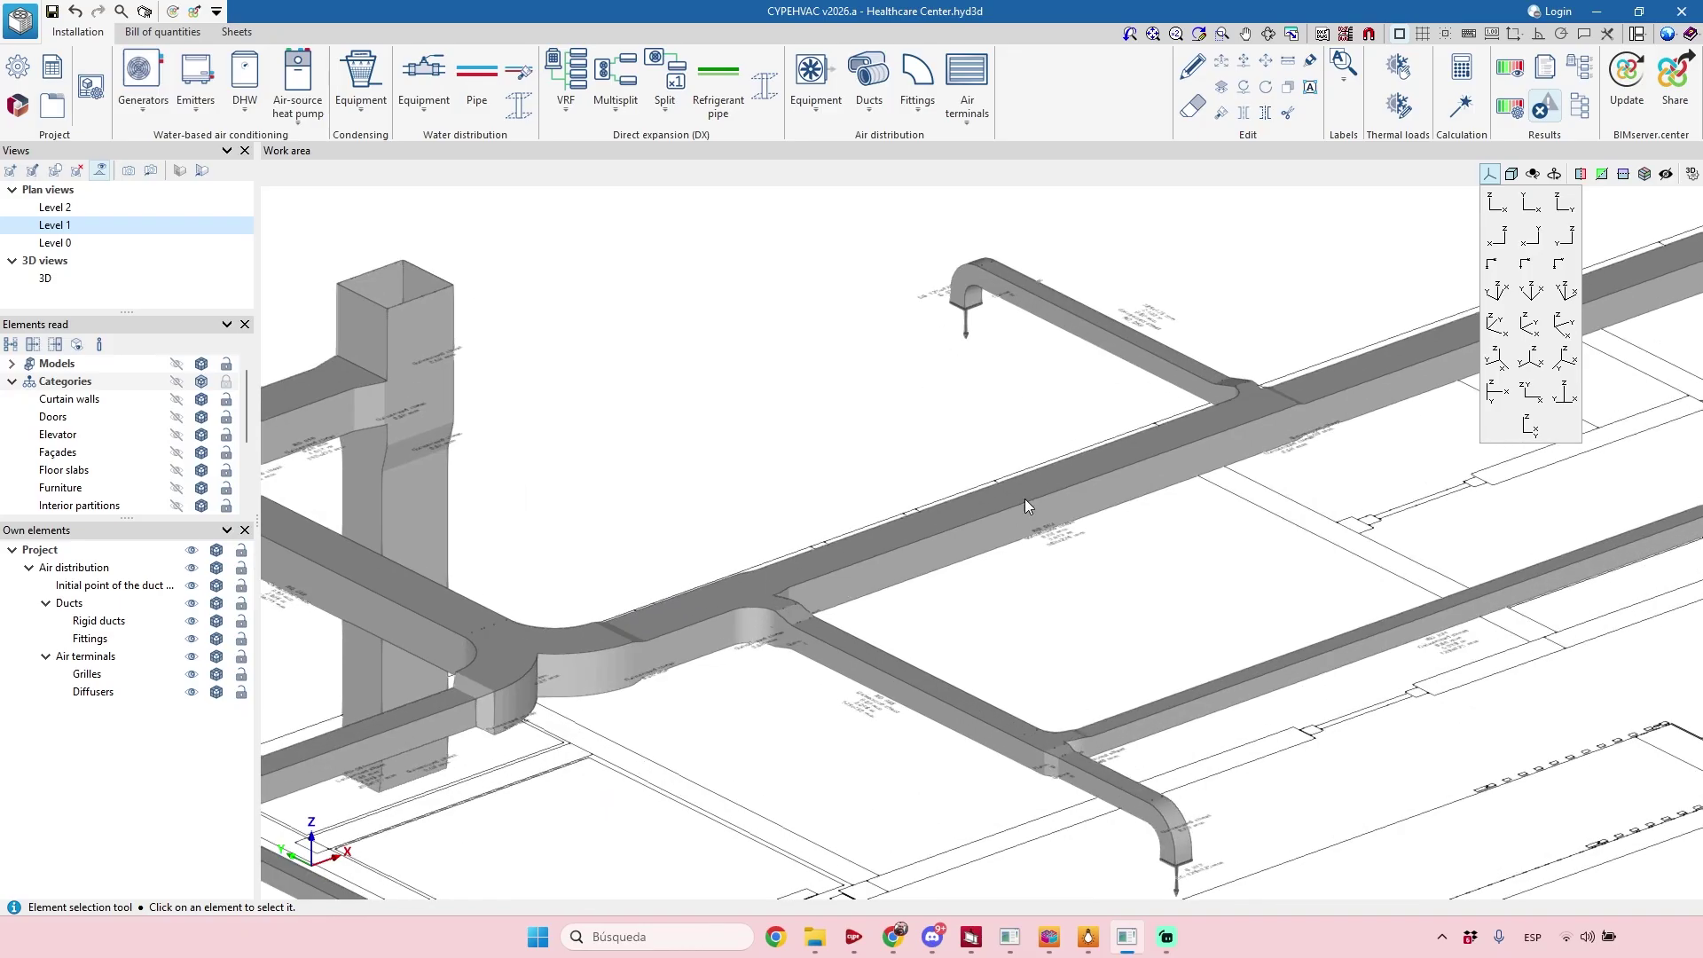
left_click(1025, 504)
scroll(994, 519, "down", 2)
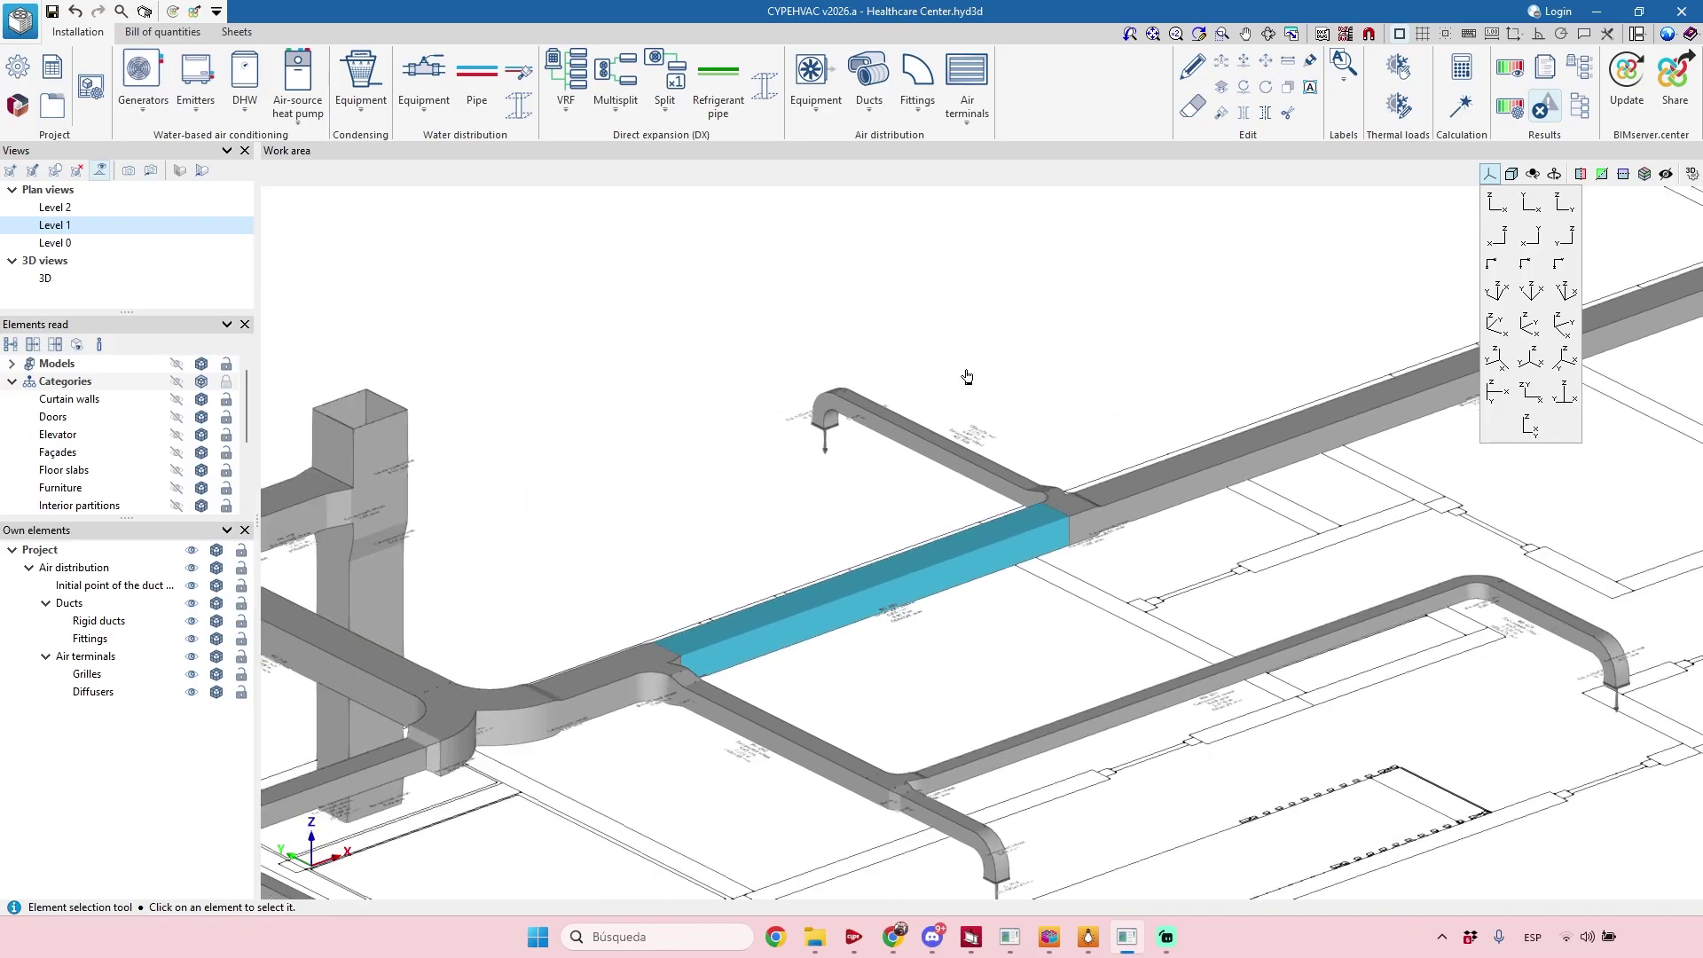
left_click(1194, 65)
mouse_move(1246, 472)
middle_mouse_down()
mouse_move(1202, 469)
mouse_move(1030, 545)
middle_mouse_up()
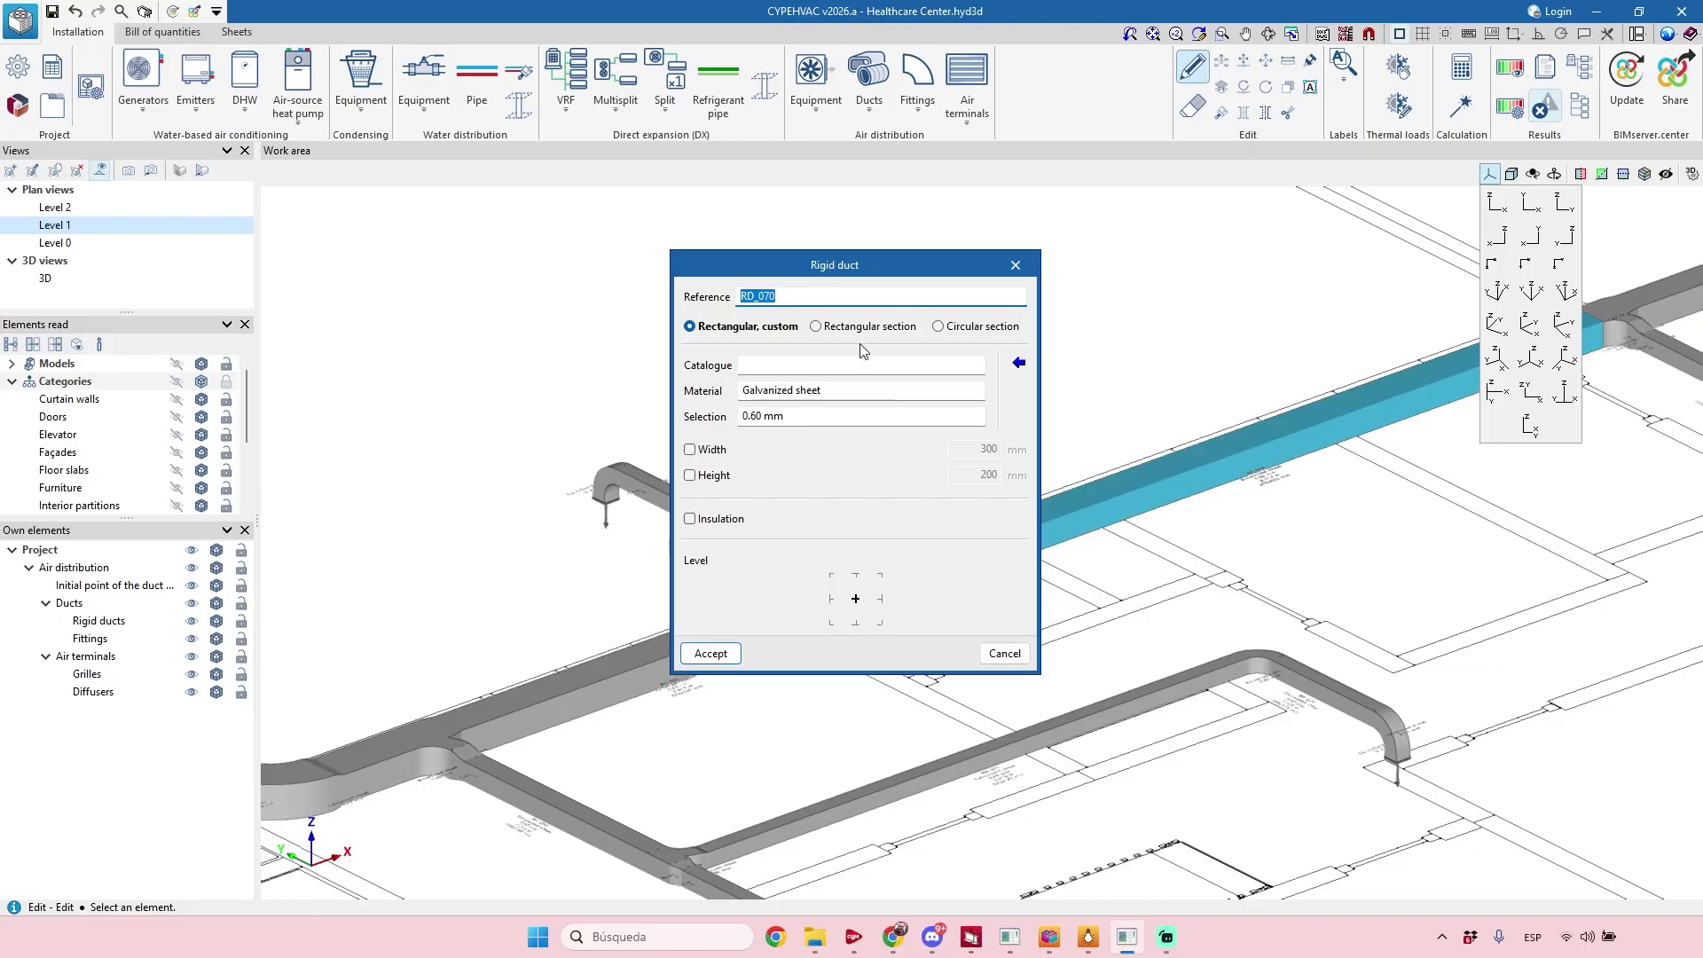
left_click(689, 520)
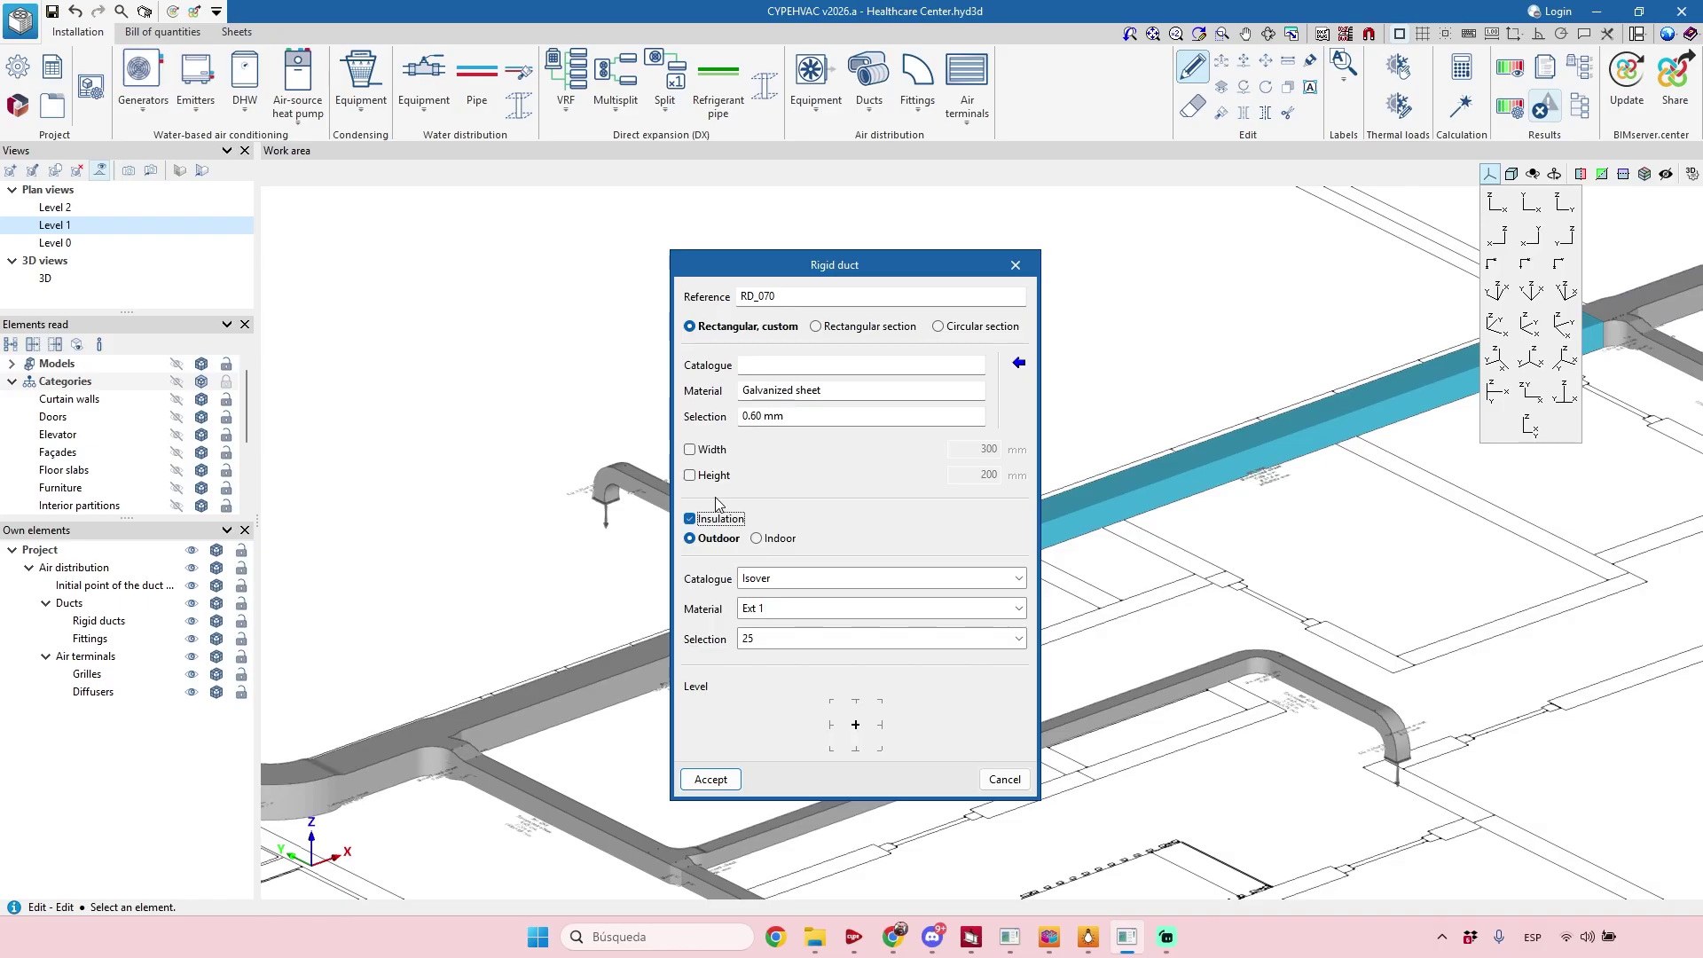
left_click(759, 539)
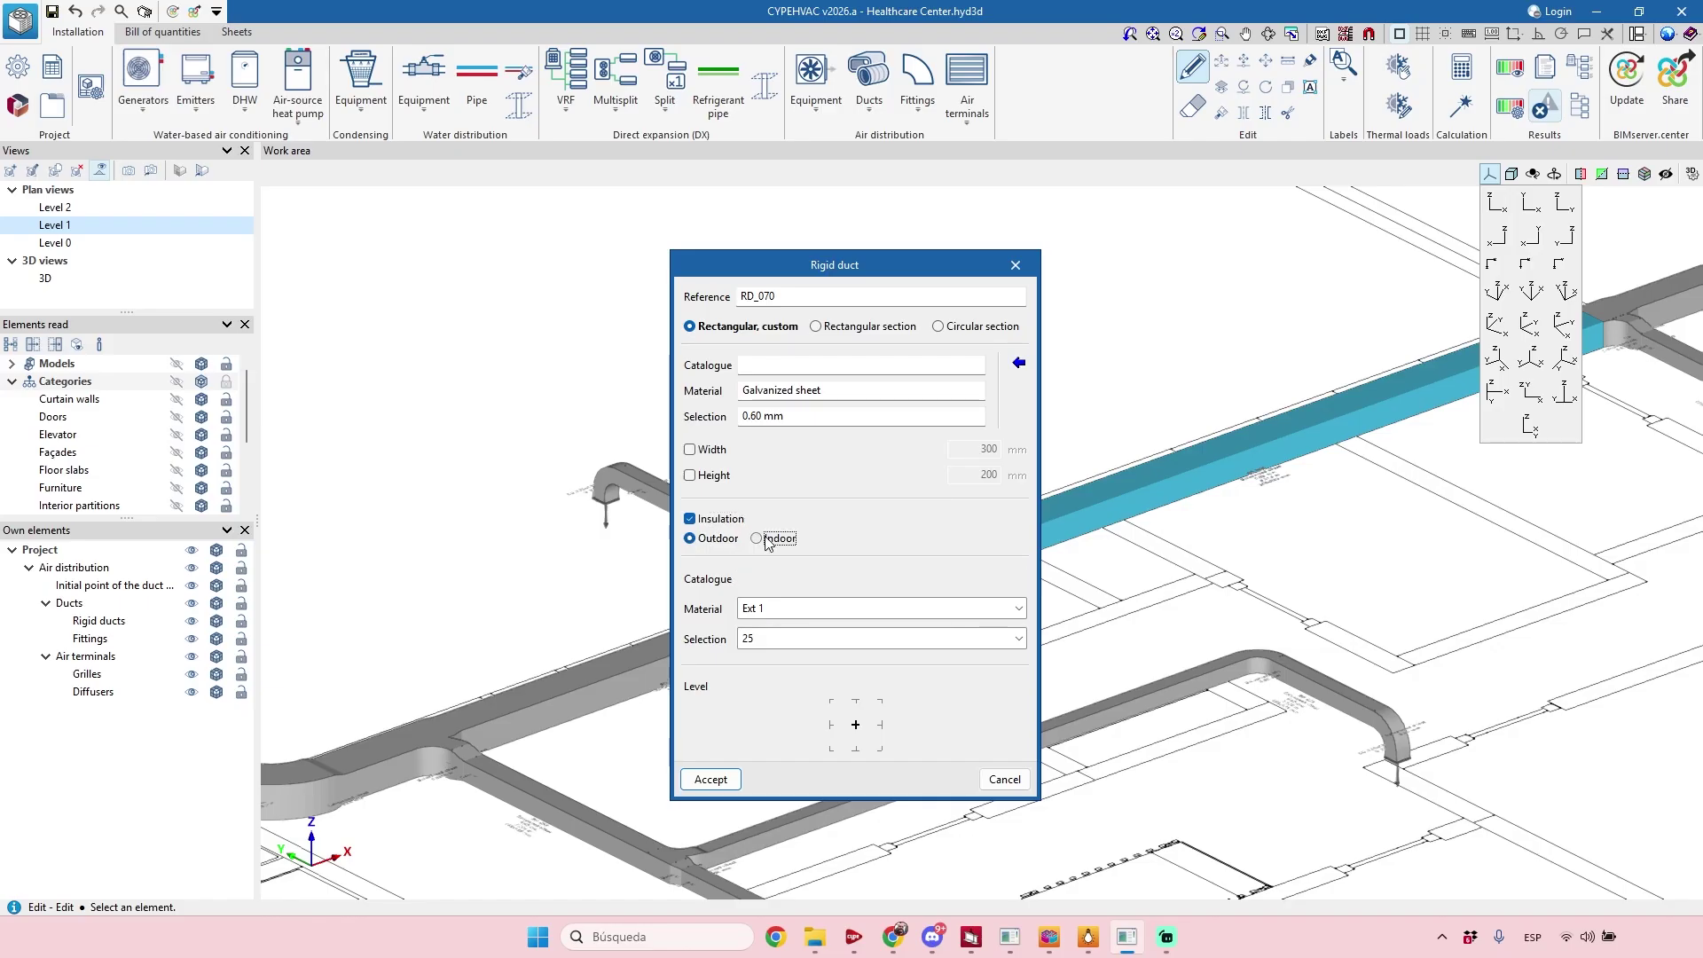
left_click(719, 539)
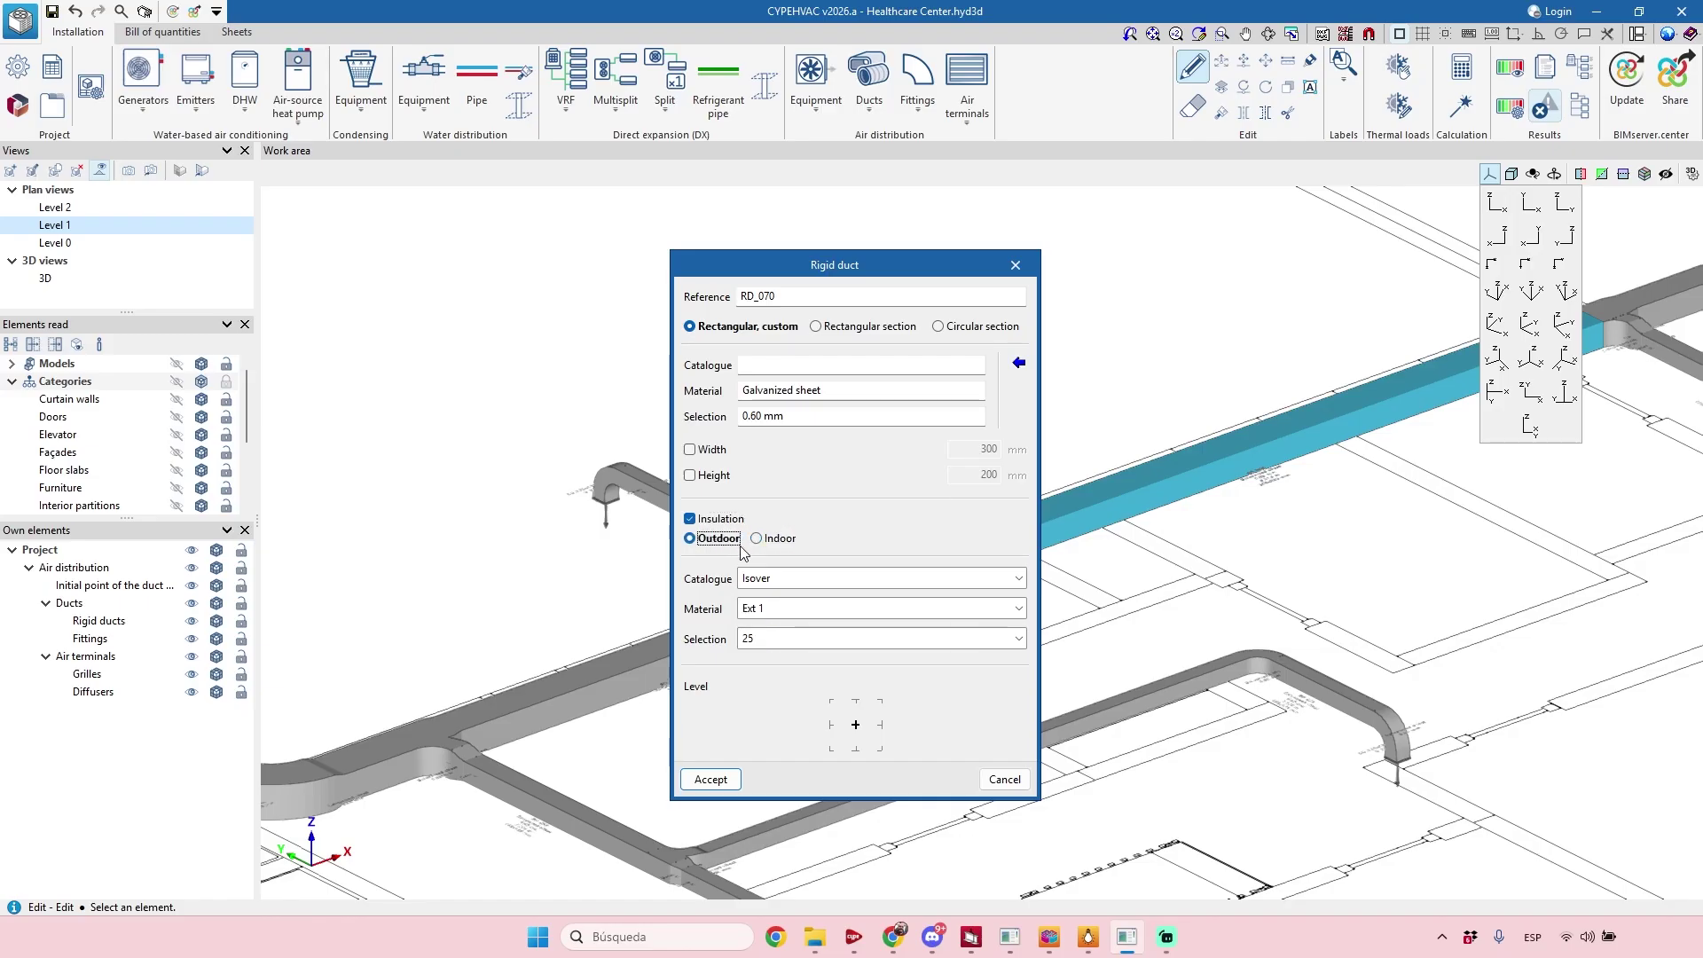
- Set the duct's outdoor insulation to catalogue Isover, material Ext 1 and selection 35, and accept
left_click(803, 580)
left_click(756, 582)
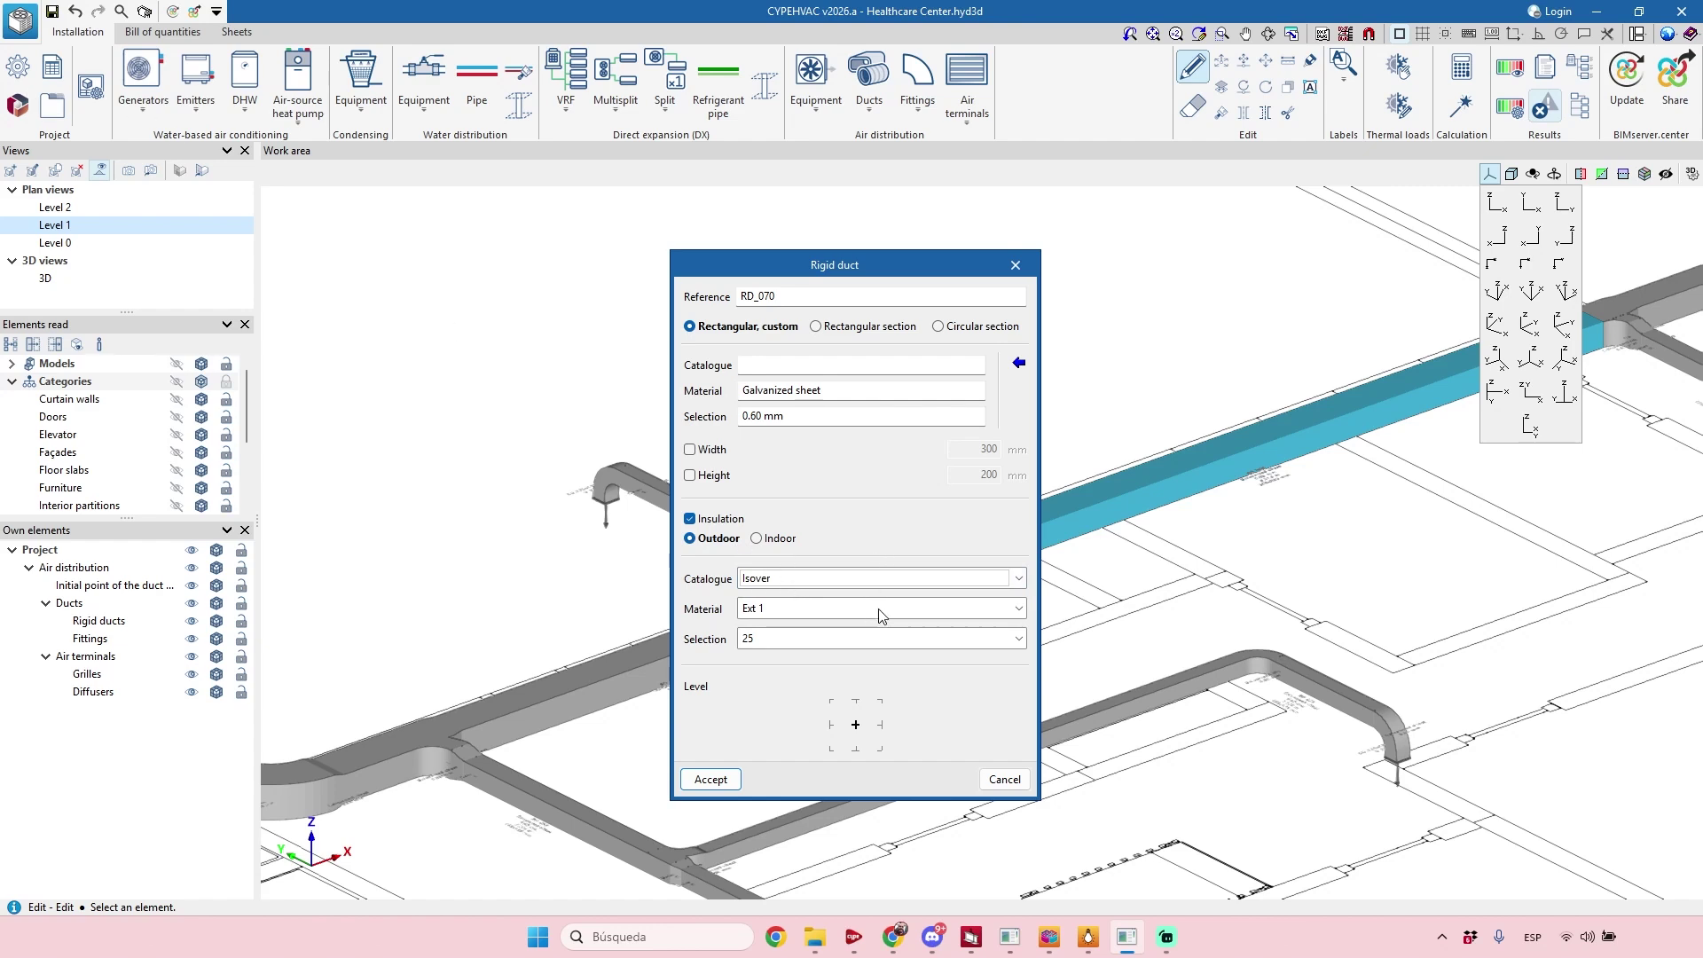
left_click(883, 640)
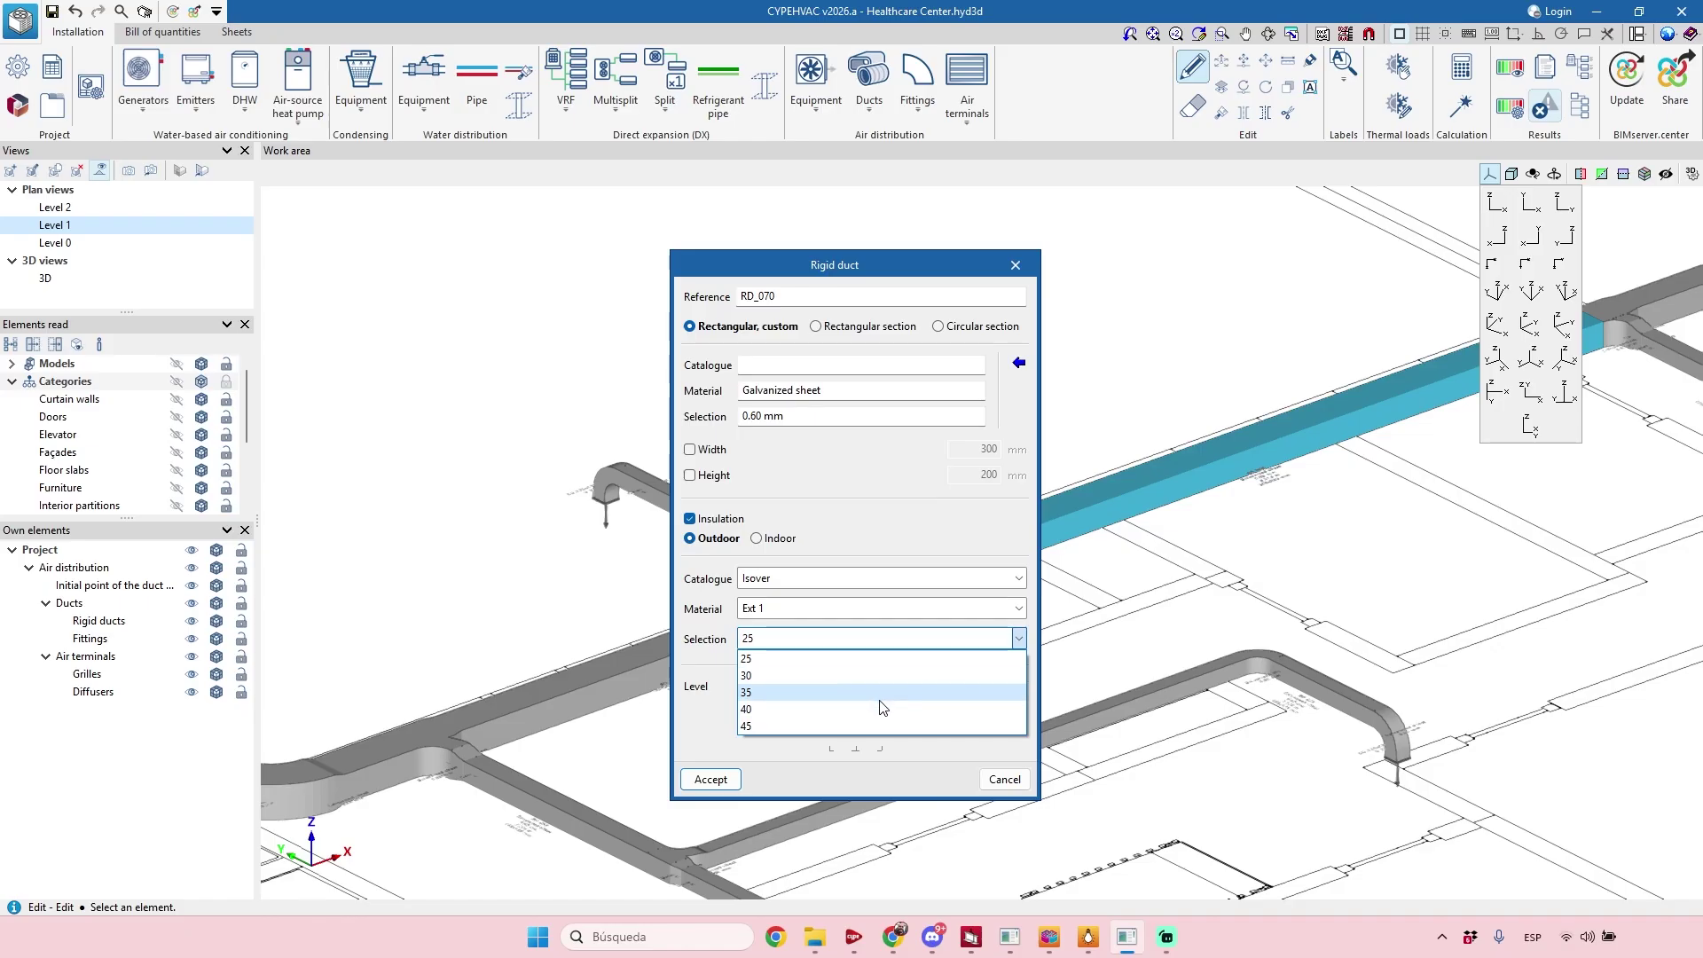
left_click(881, 700)
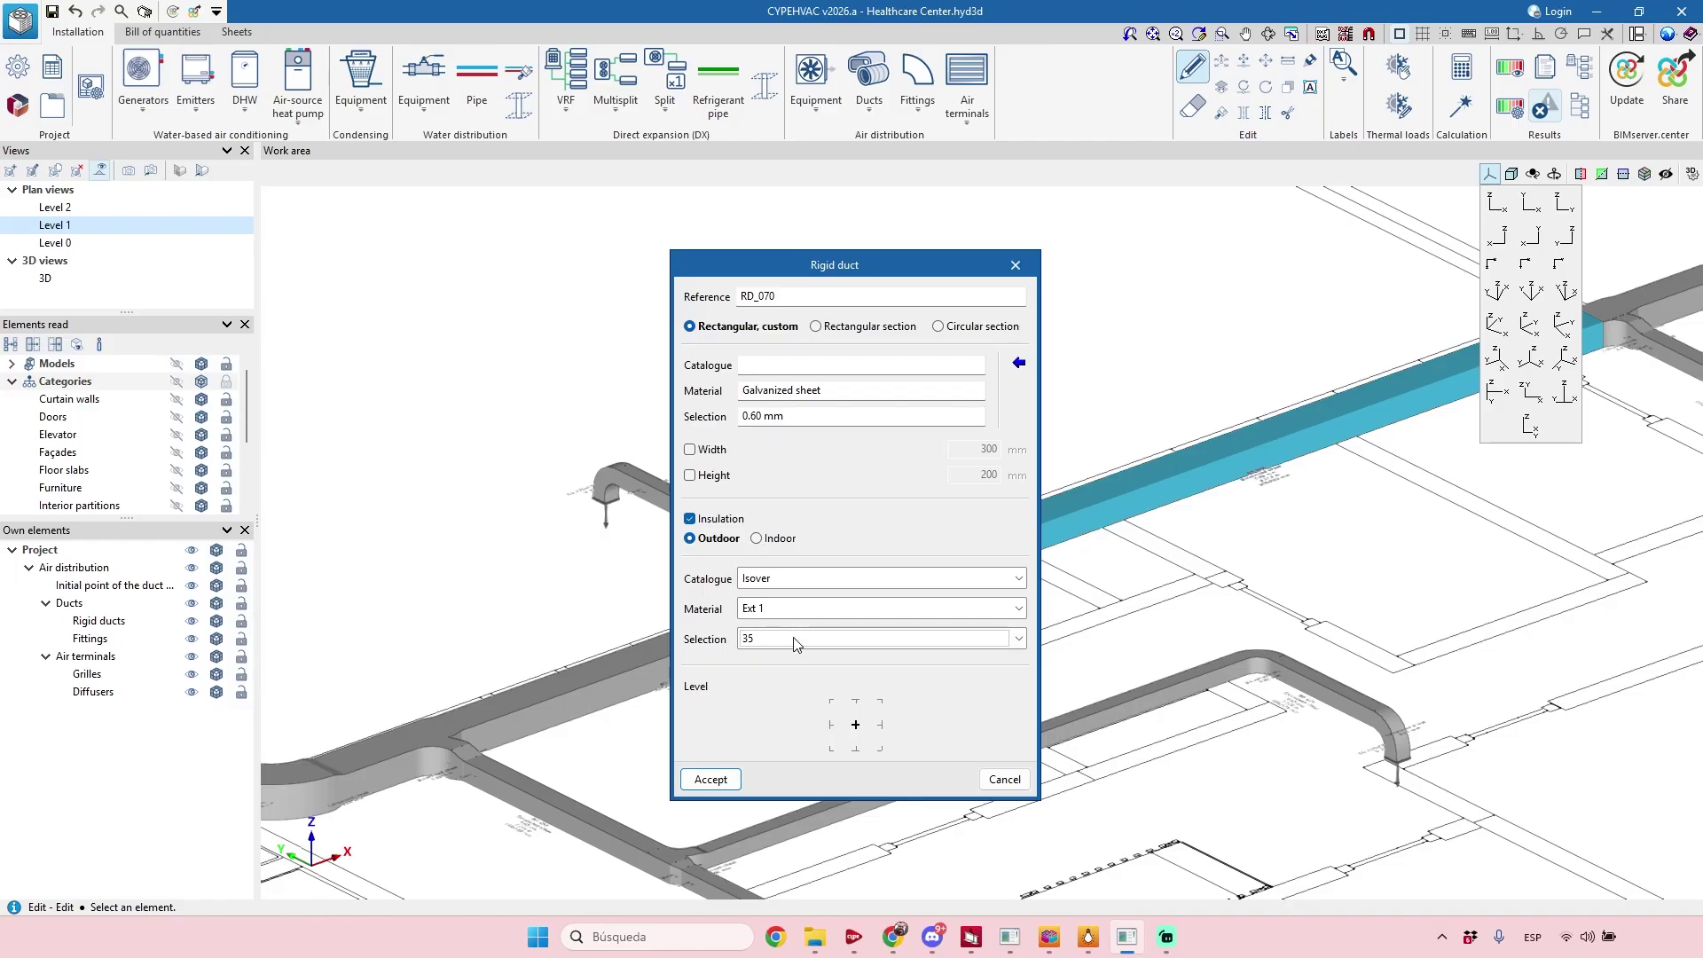
left_click(711, 779)
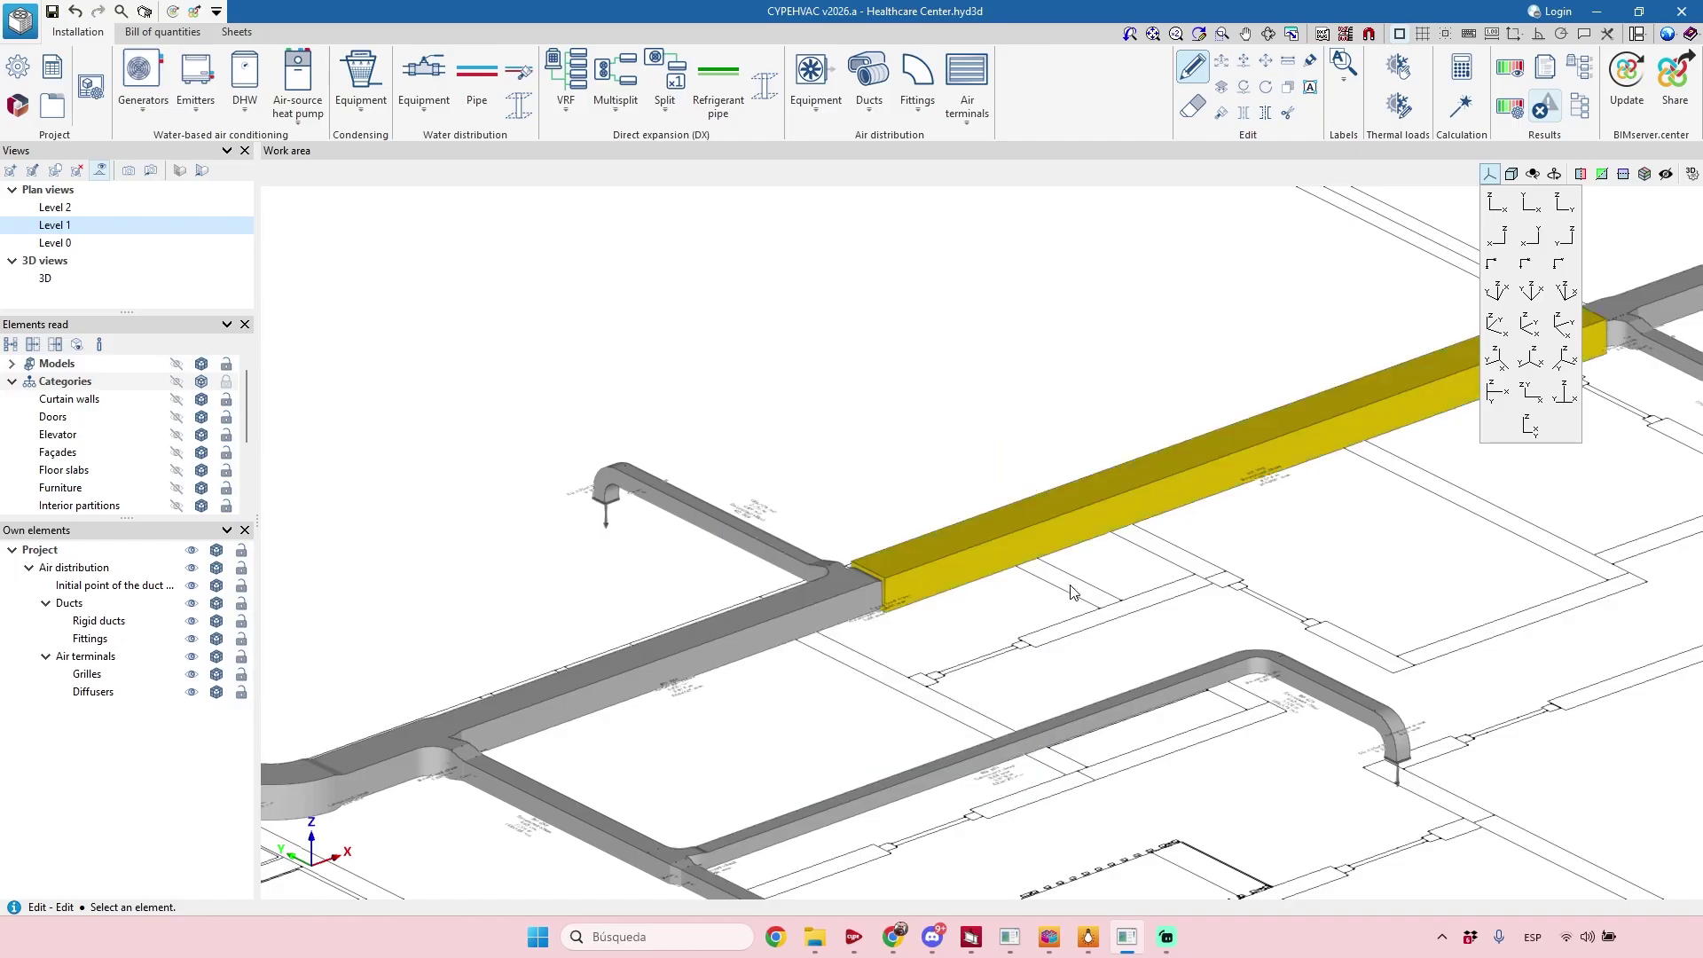
- Edit the transition at the end of the insulated duct and add Isover Ext 1 insulation matching the duct's thickness
scroll(981, 627, "up", 4)
scroll(673, 647, "up", 4)
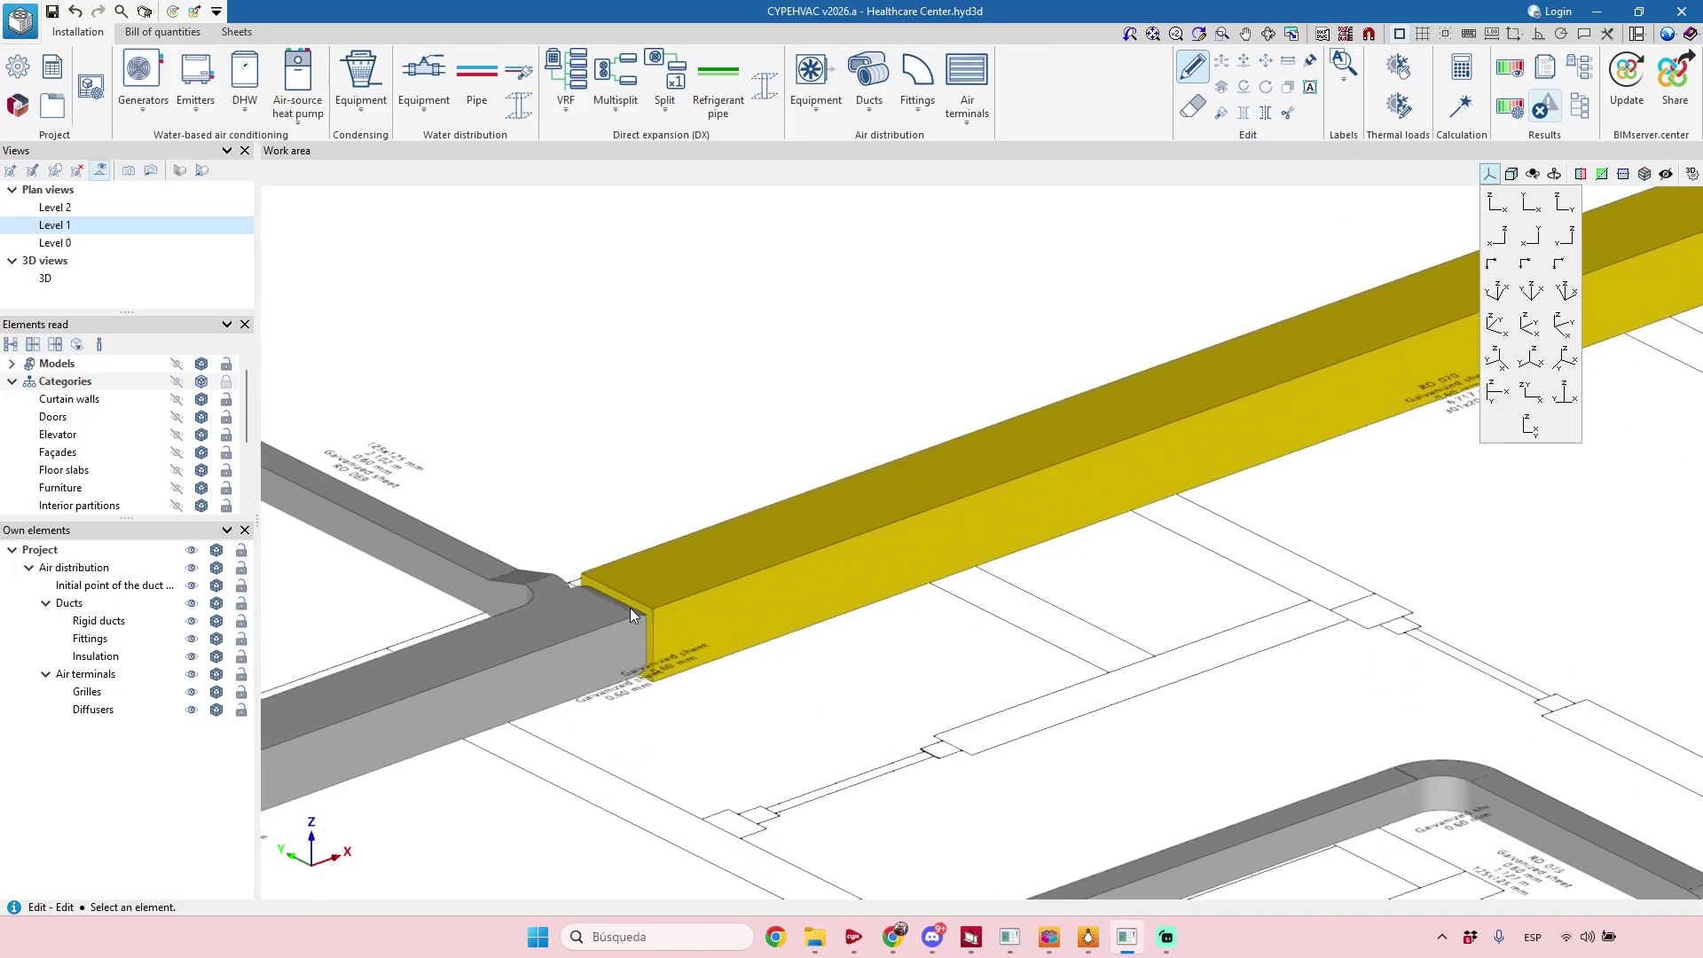
scroll(787, 780, "down", 2)
middle_click_drag(787, 780, 742, 772)
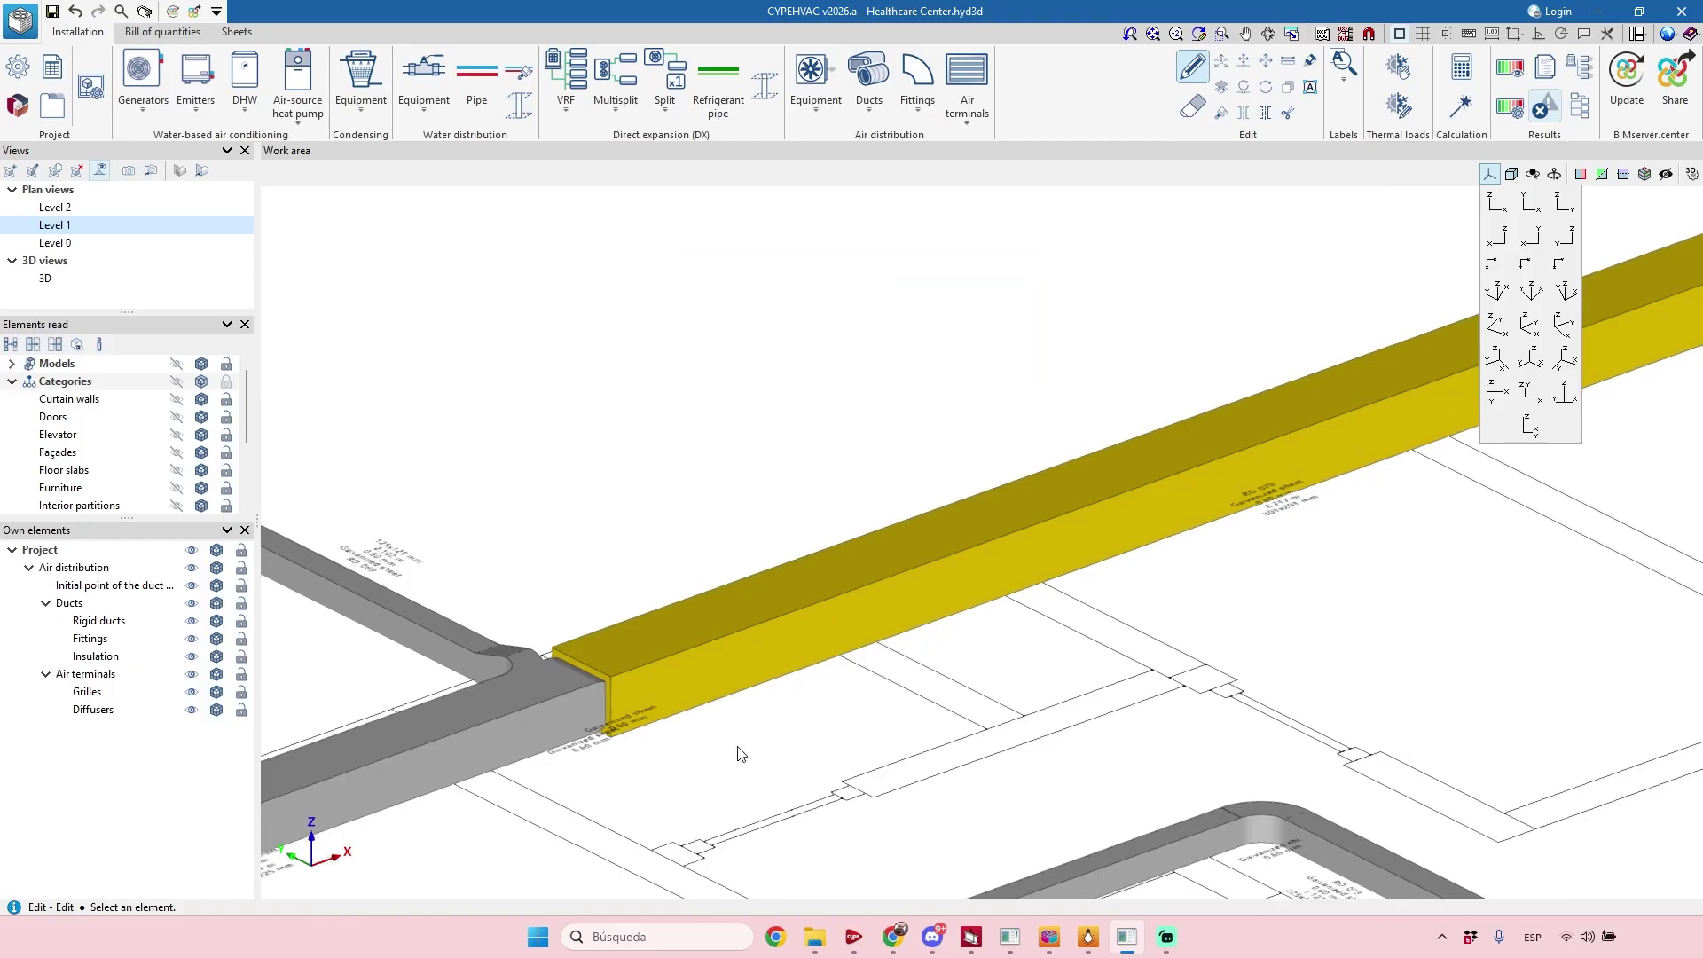
scroll(742, 754, "up", 3)
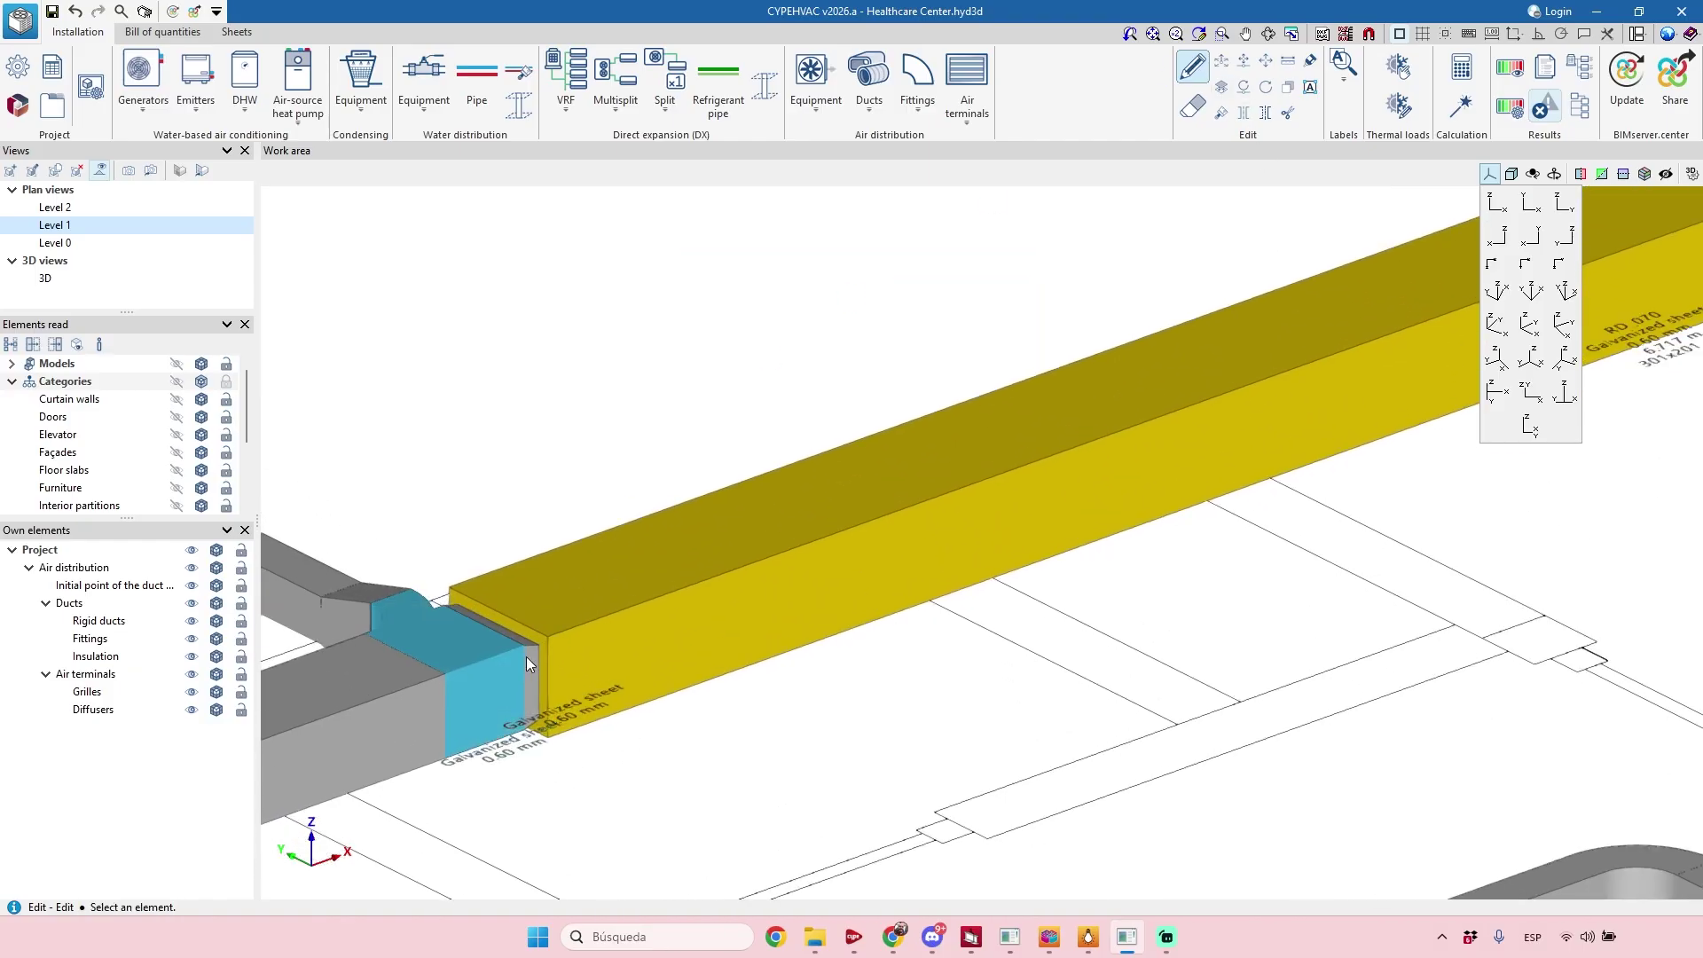
scroll(527, 658, "up", 4)
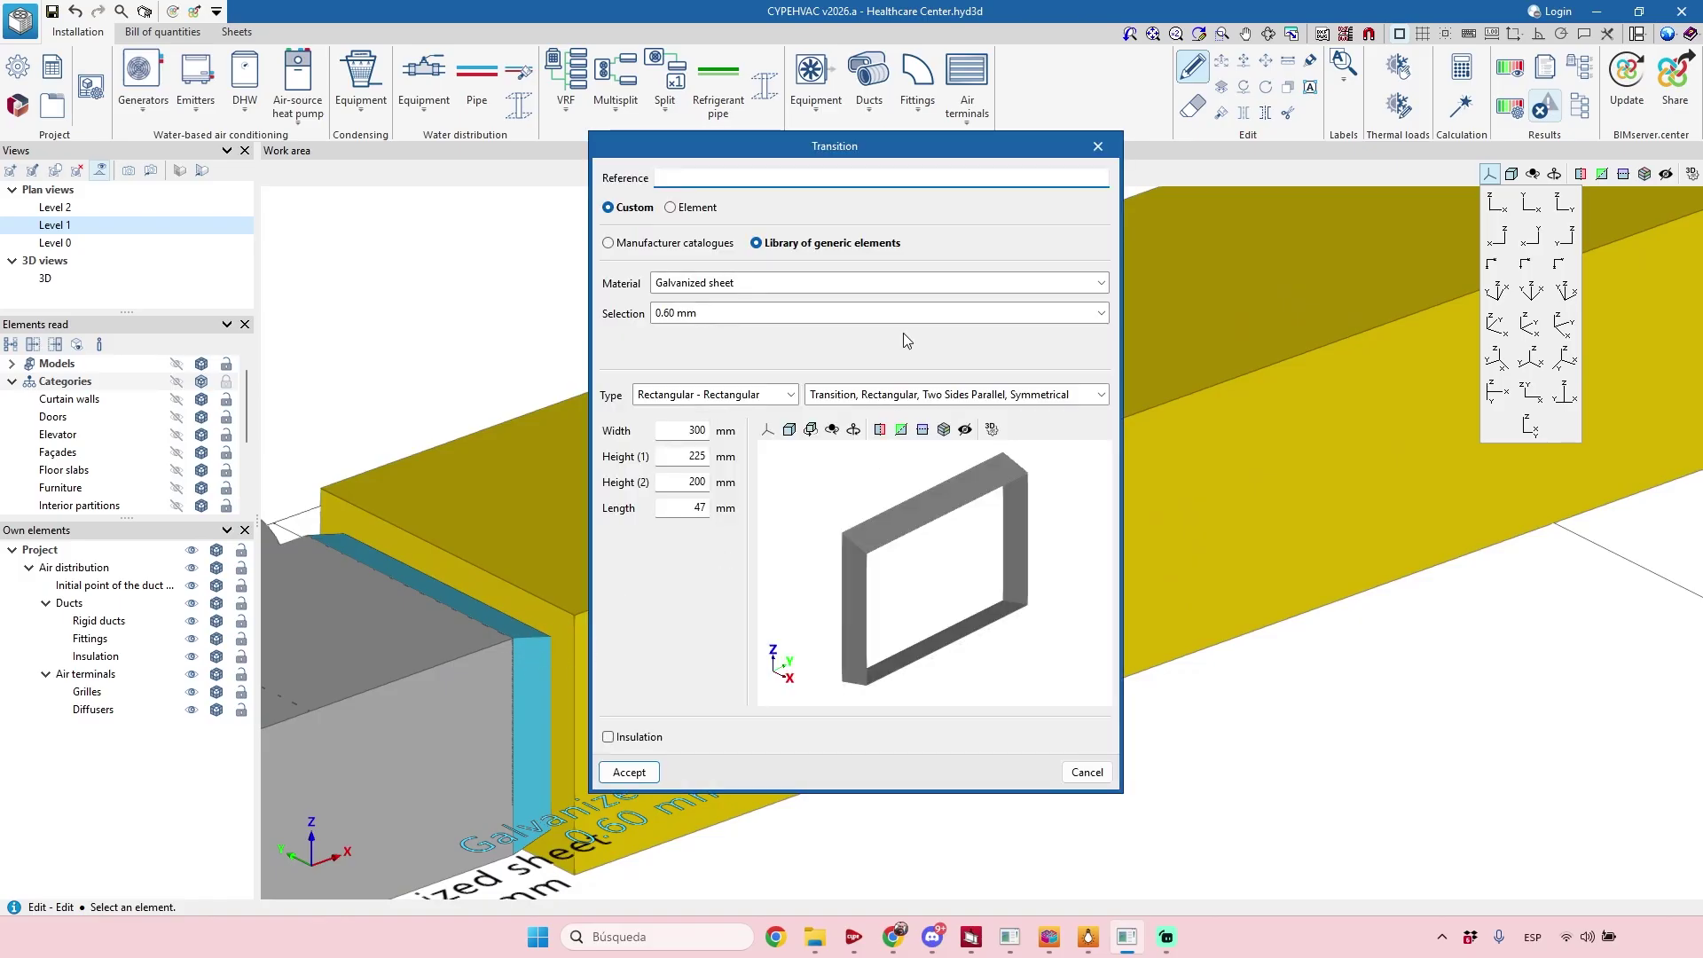
left_click(651, 737)
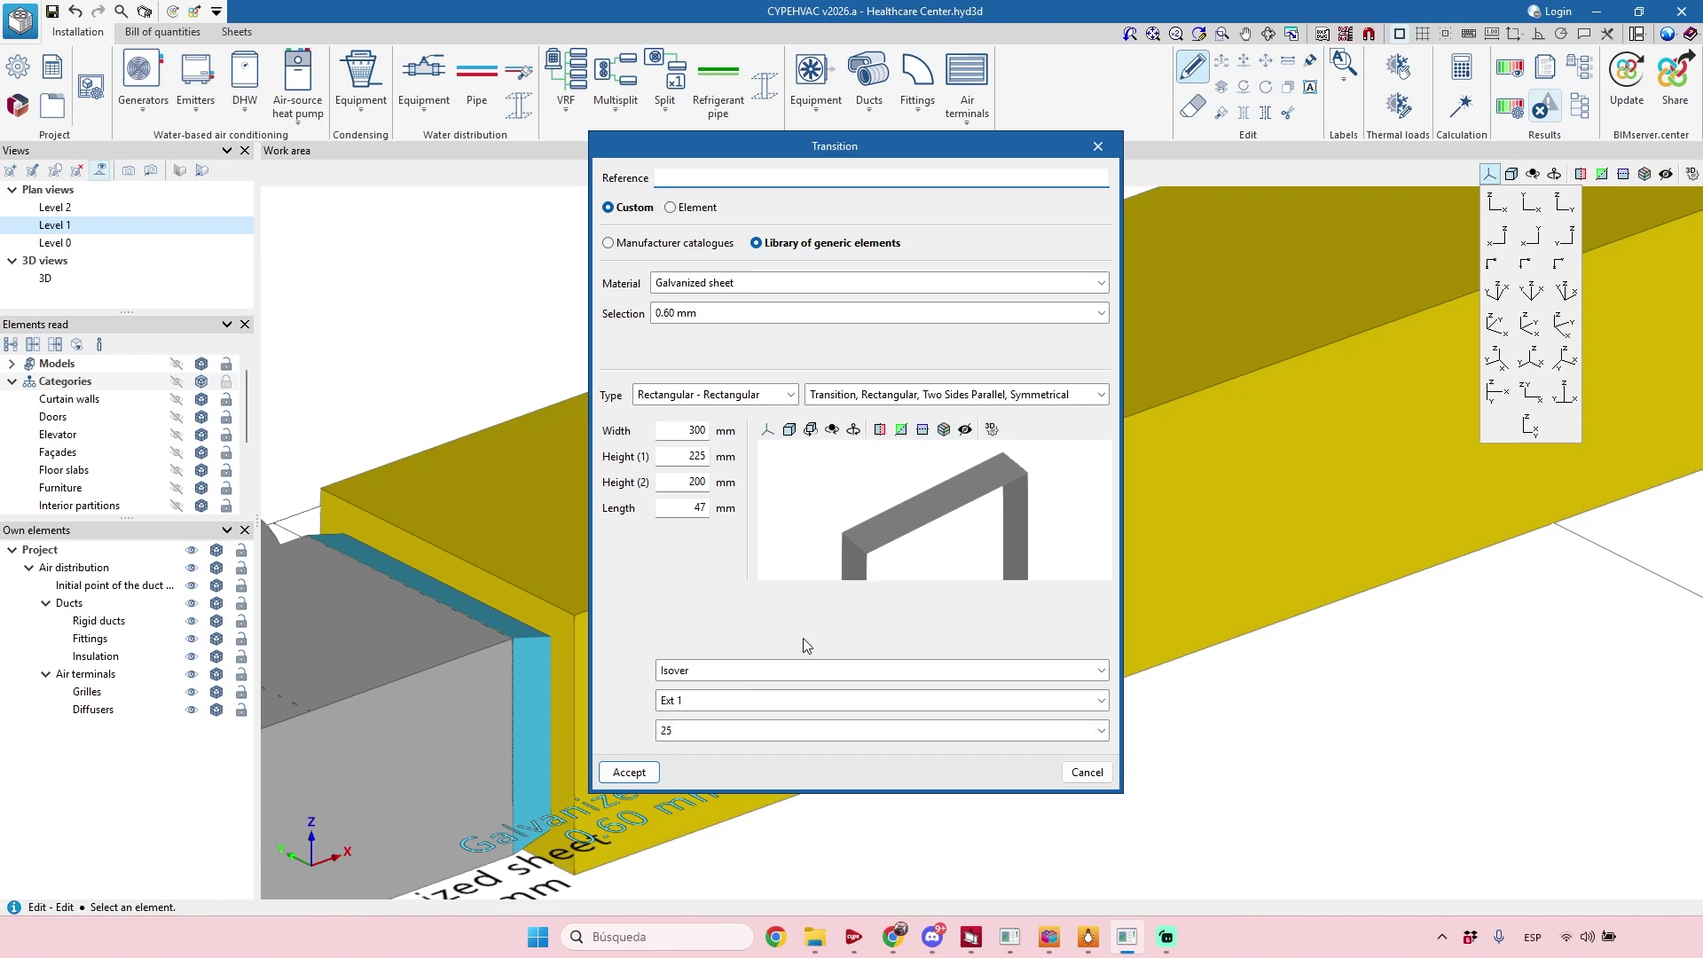
left_click(789, 733)
left_click(791, 785)
left_click(639, 772)
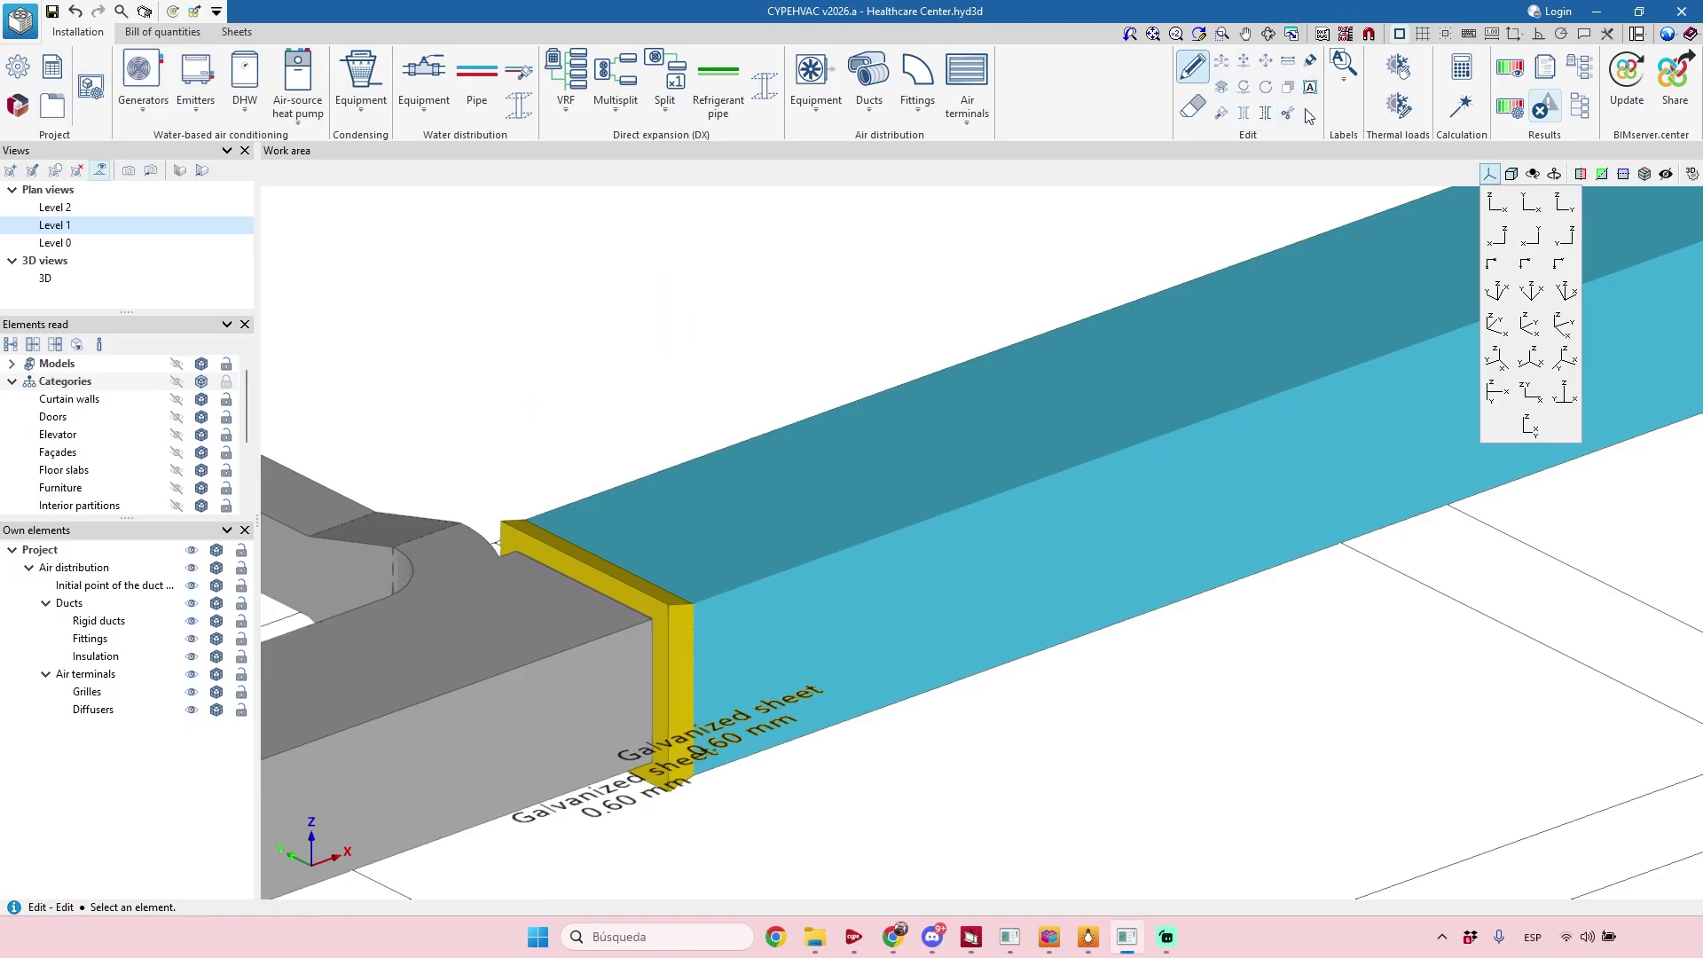
left_click(1223, 115)
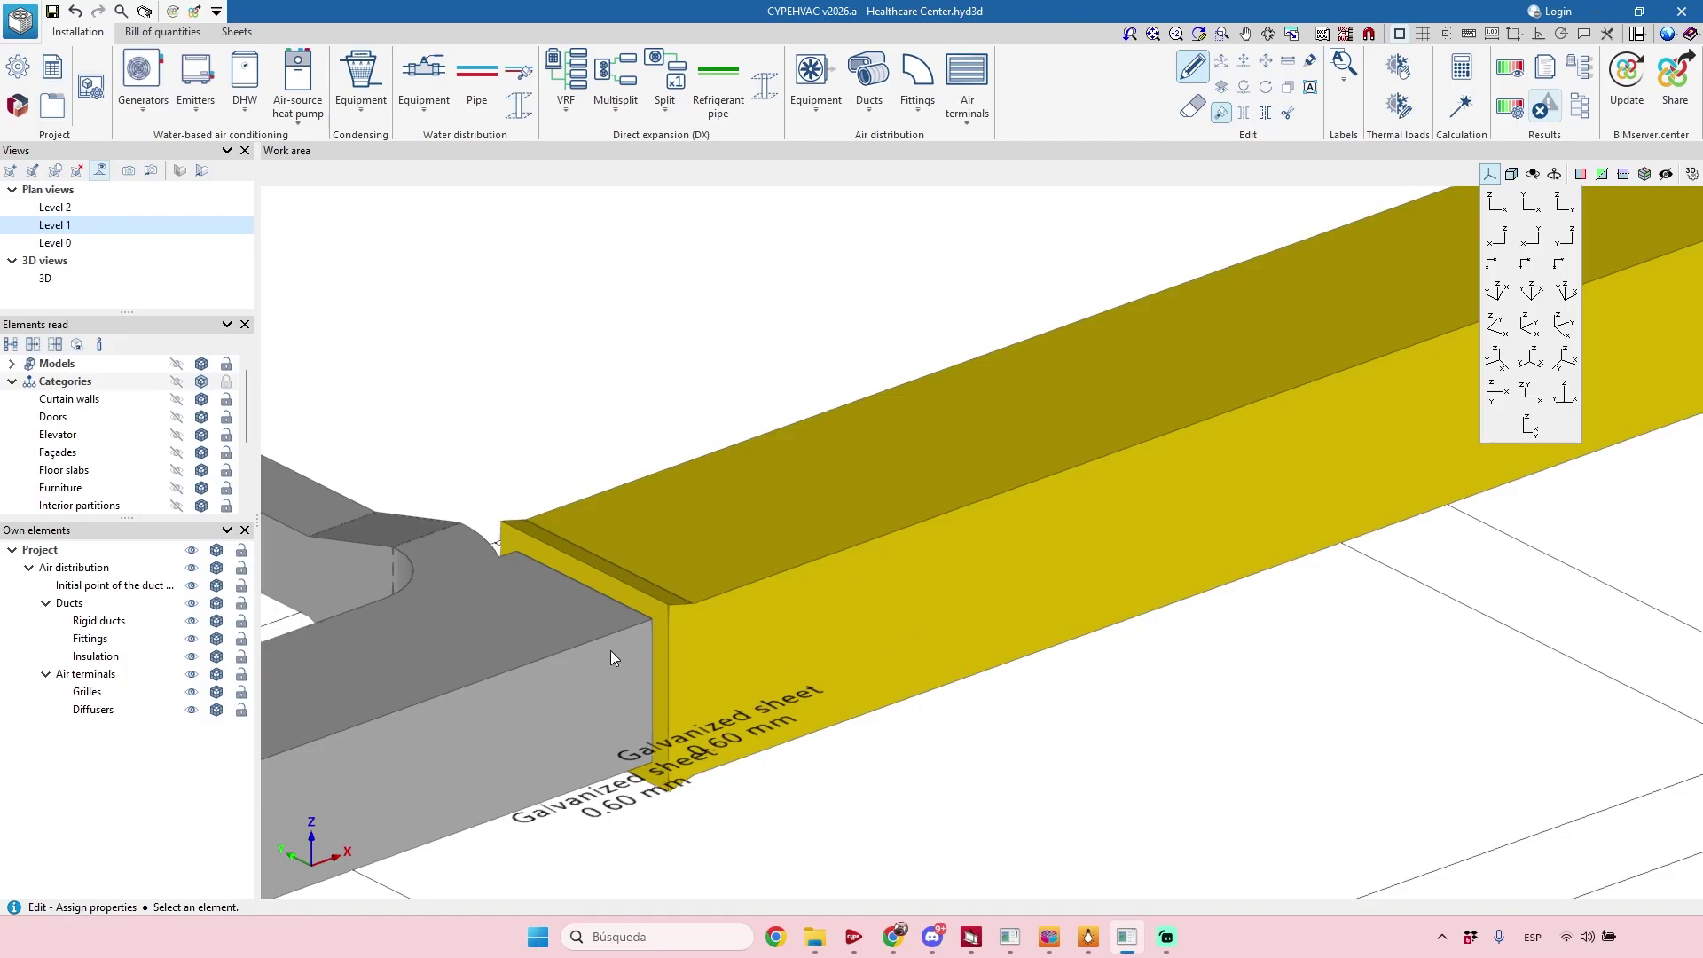
left_click(615, 637)
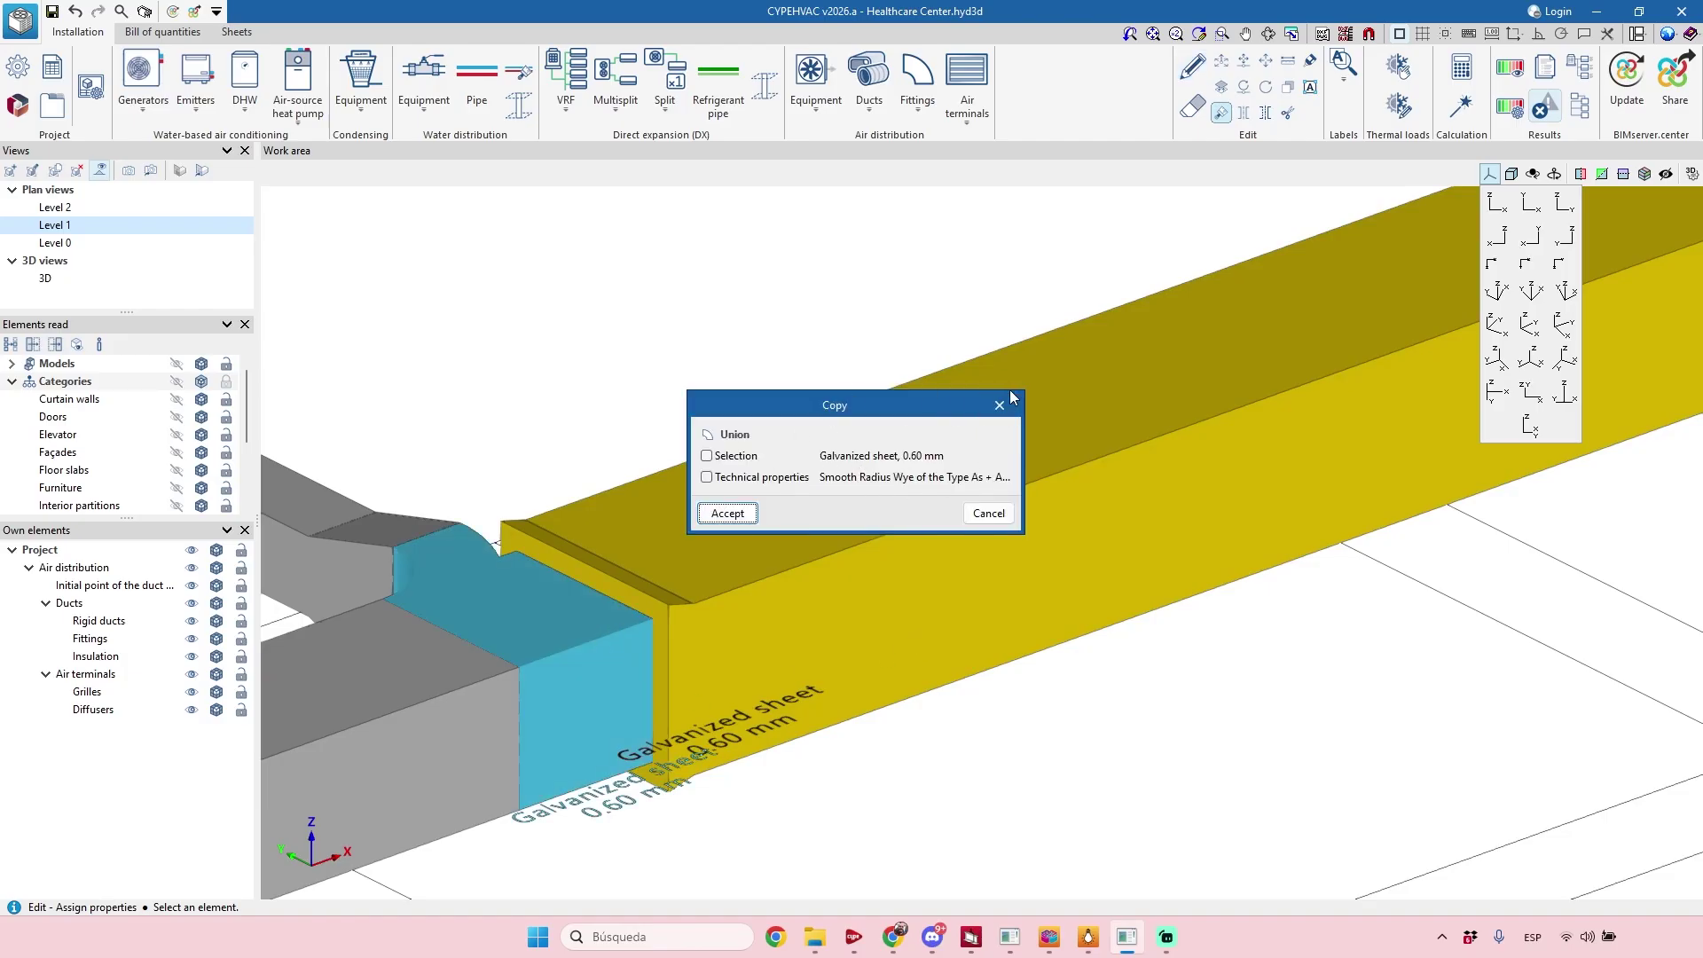
left_click(1004, 522)
- Switch the insulation of the rigid duct RD_070 to indoor and accept the change
scroll(1041, 453, "down", 10)
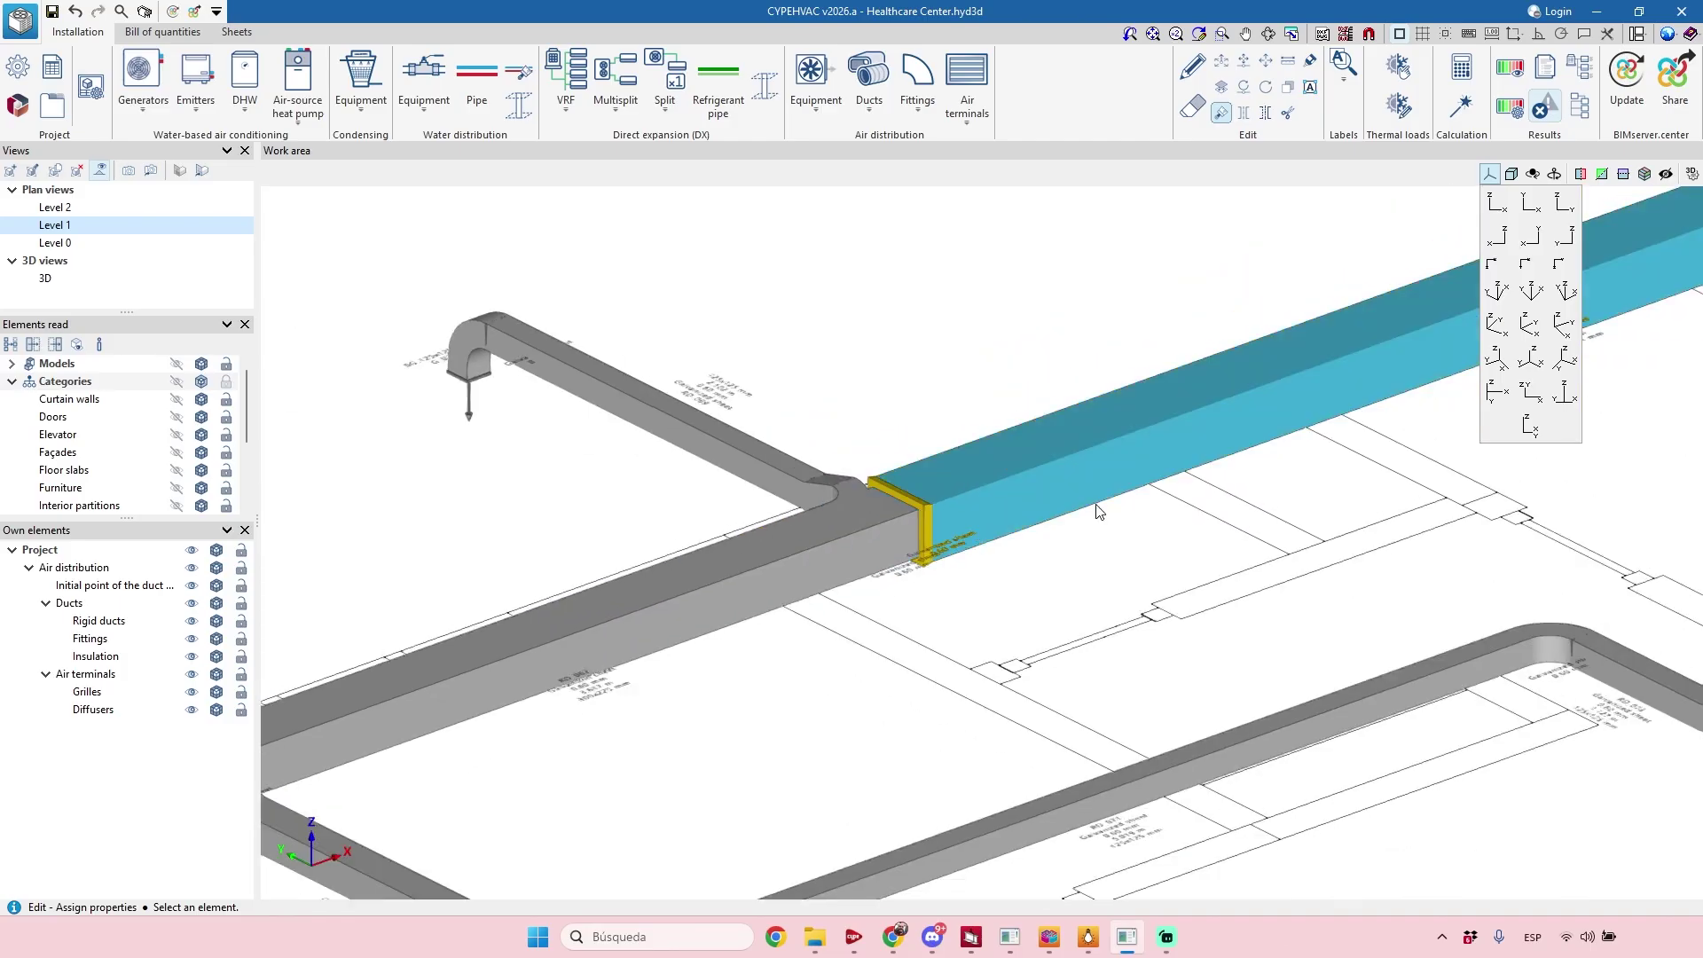
scroll(1181, 575, "up", 3)
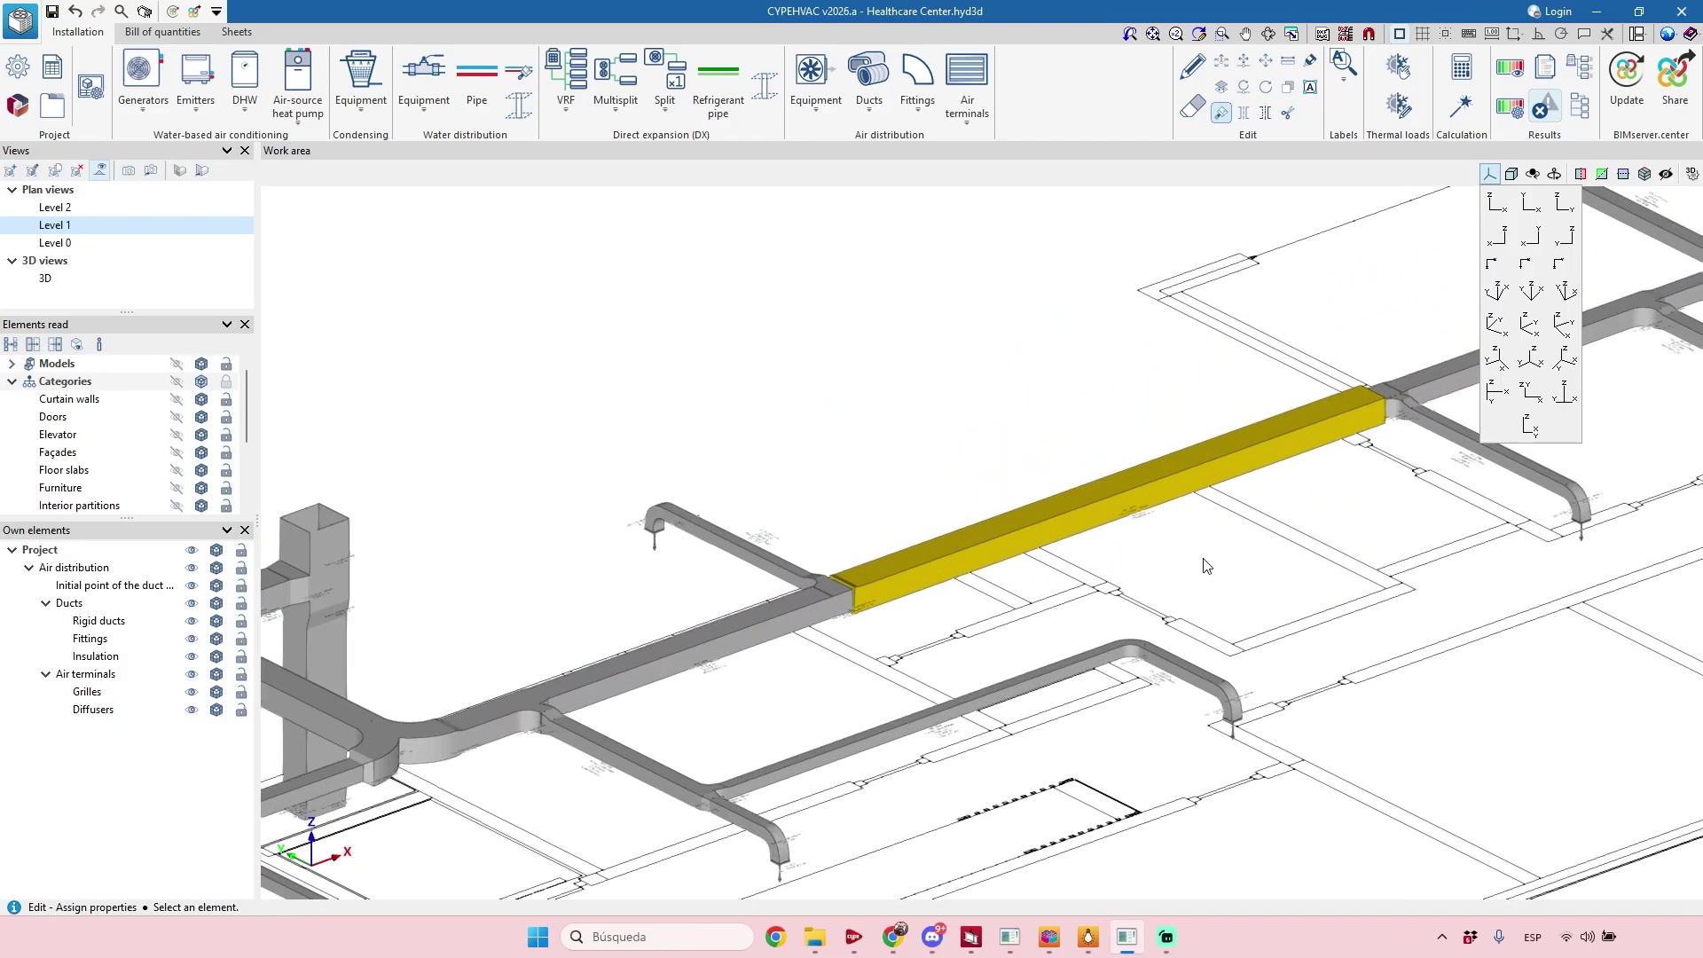
scroll(1180, 572, "up", 3)
scroll(686, 639, "up", 6)
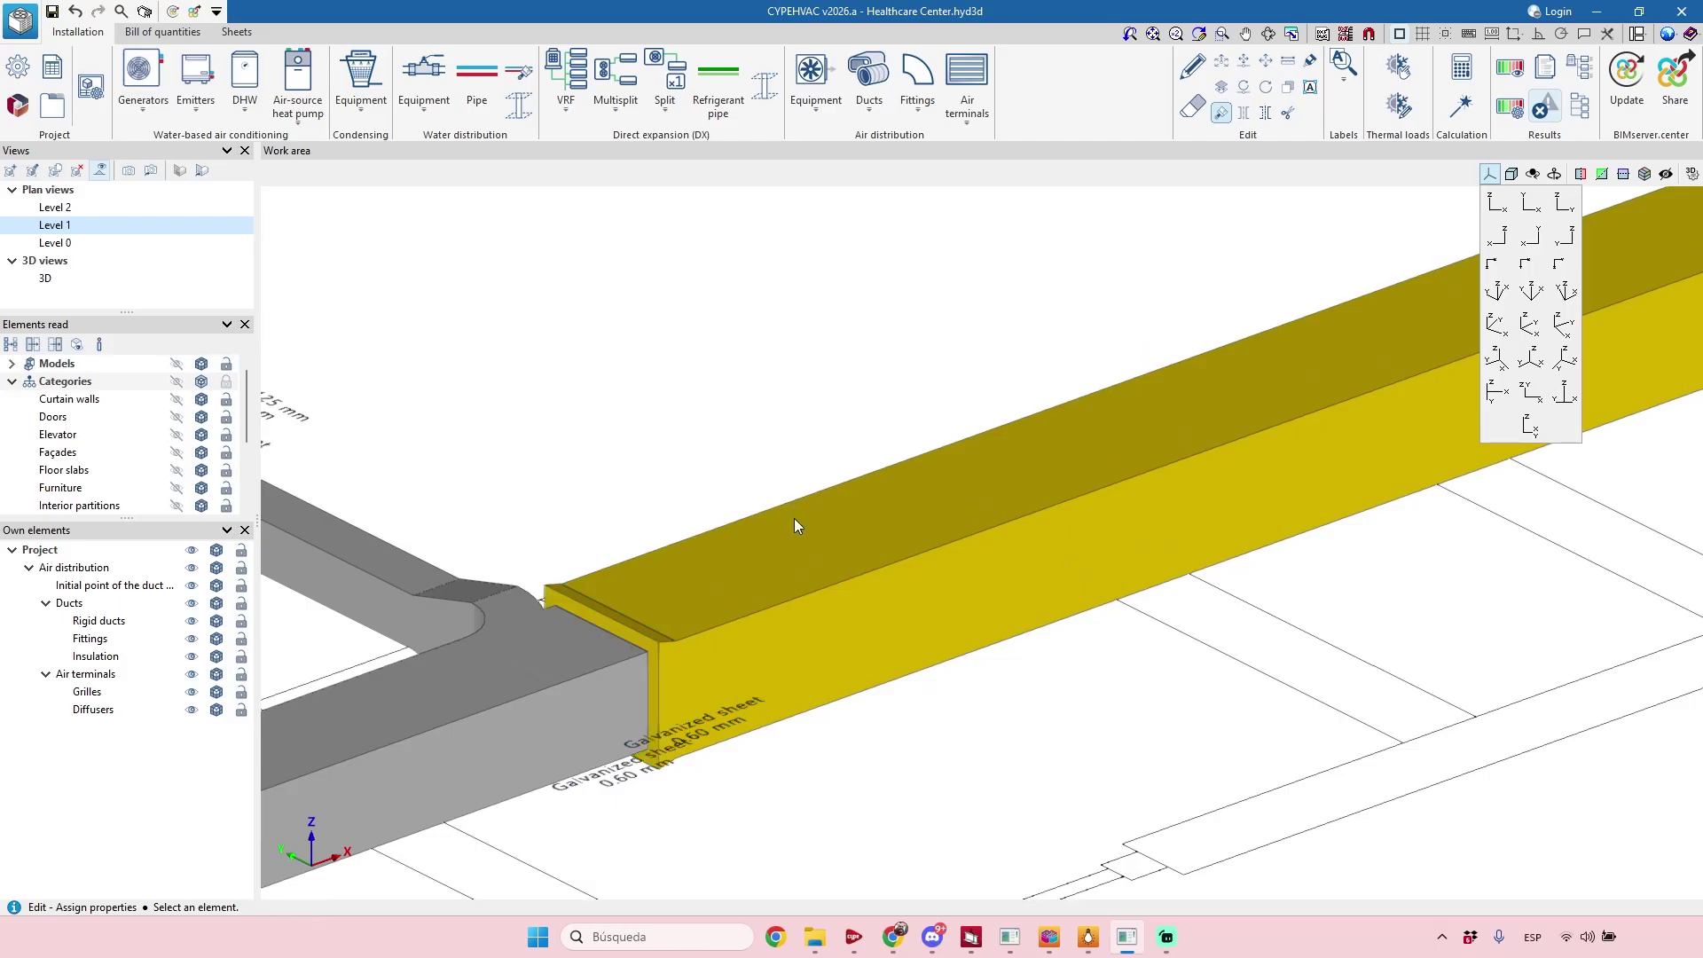
scroll(819, 609, "down", 2)
scroll(892, 488, "up", 2)
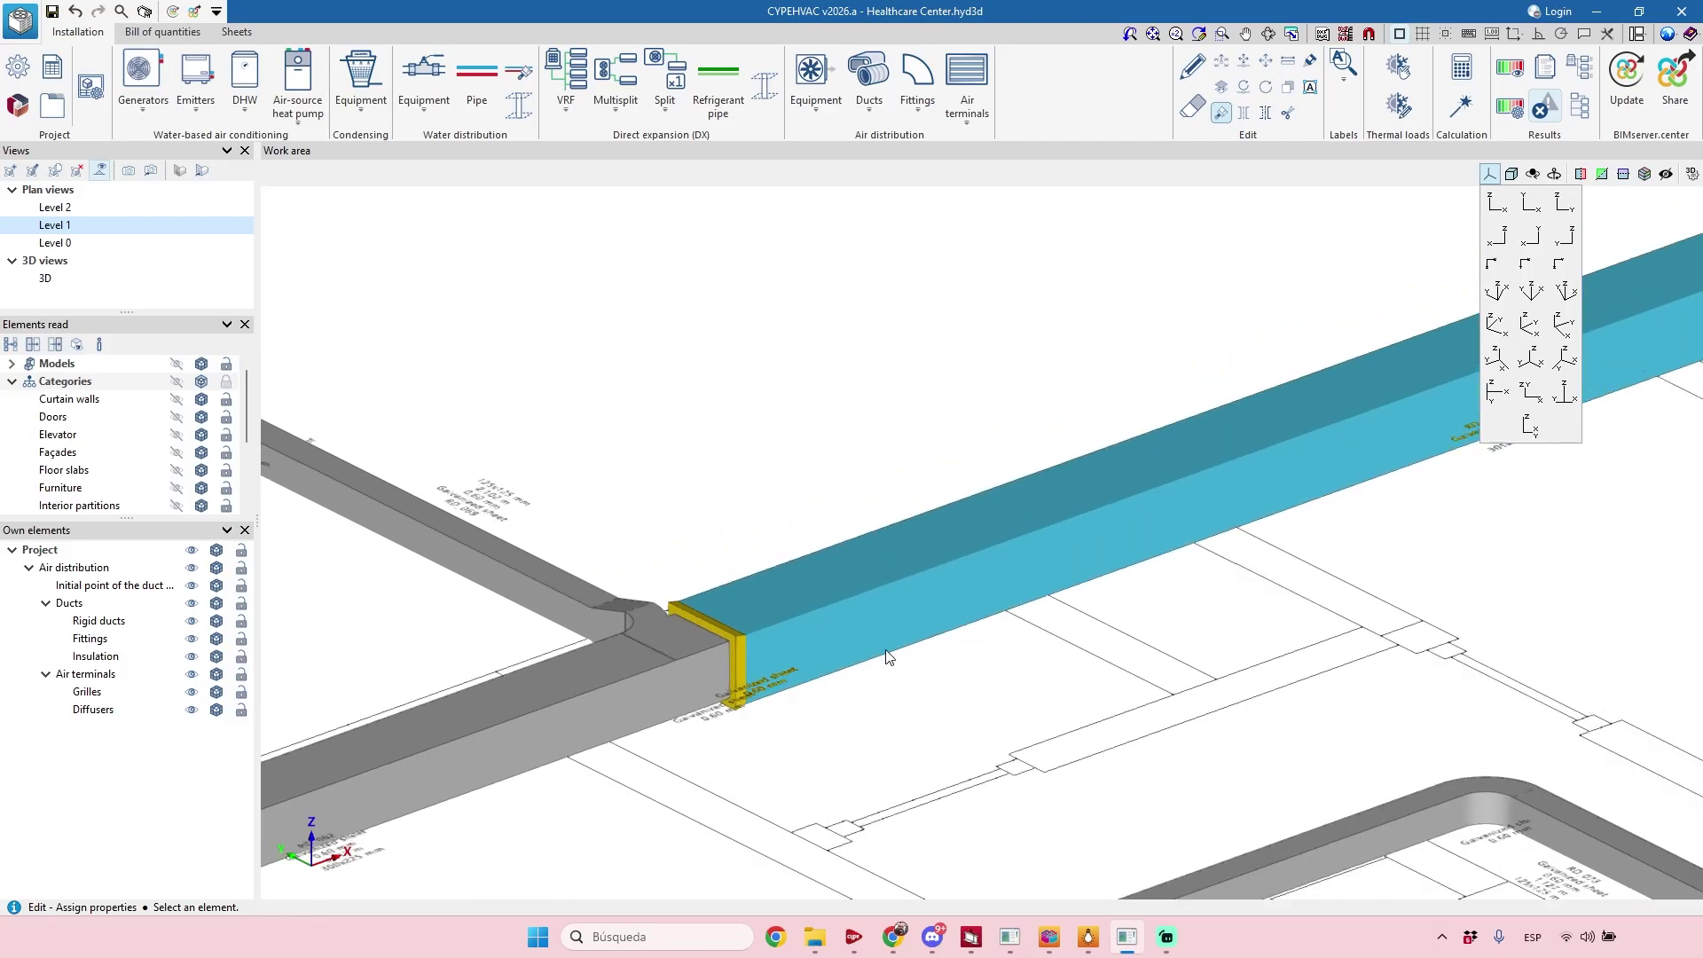
middle_click_drag(894, 489, 840, 434)
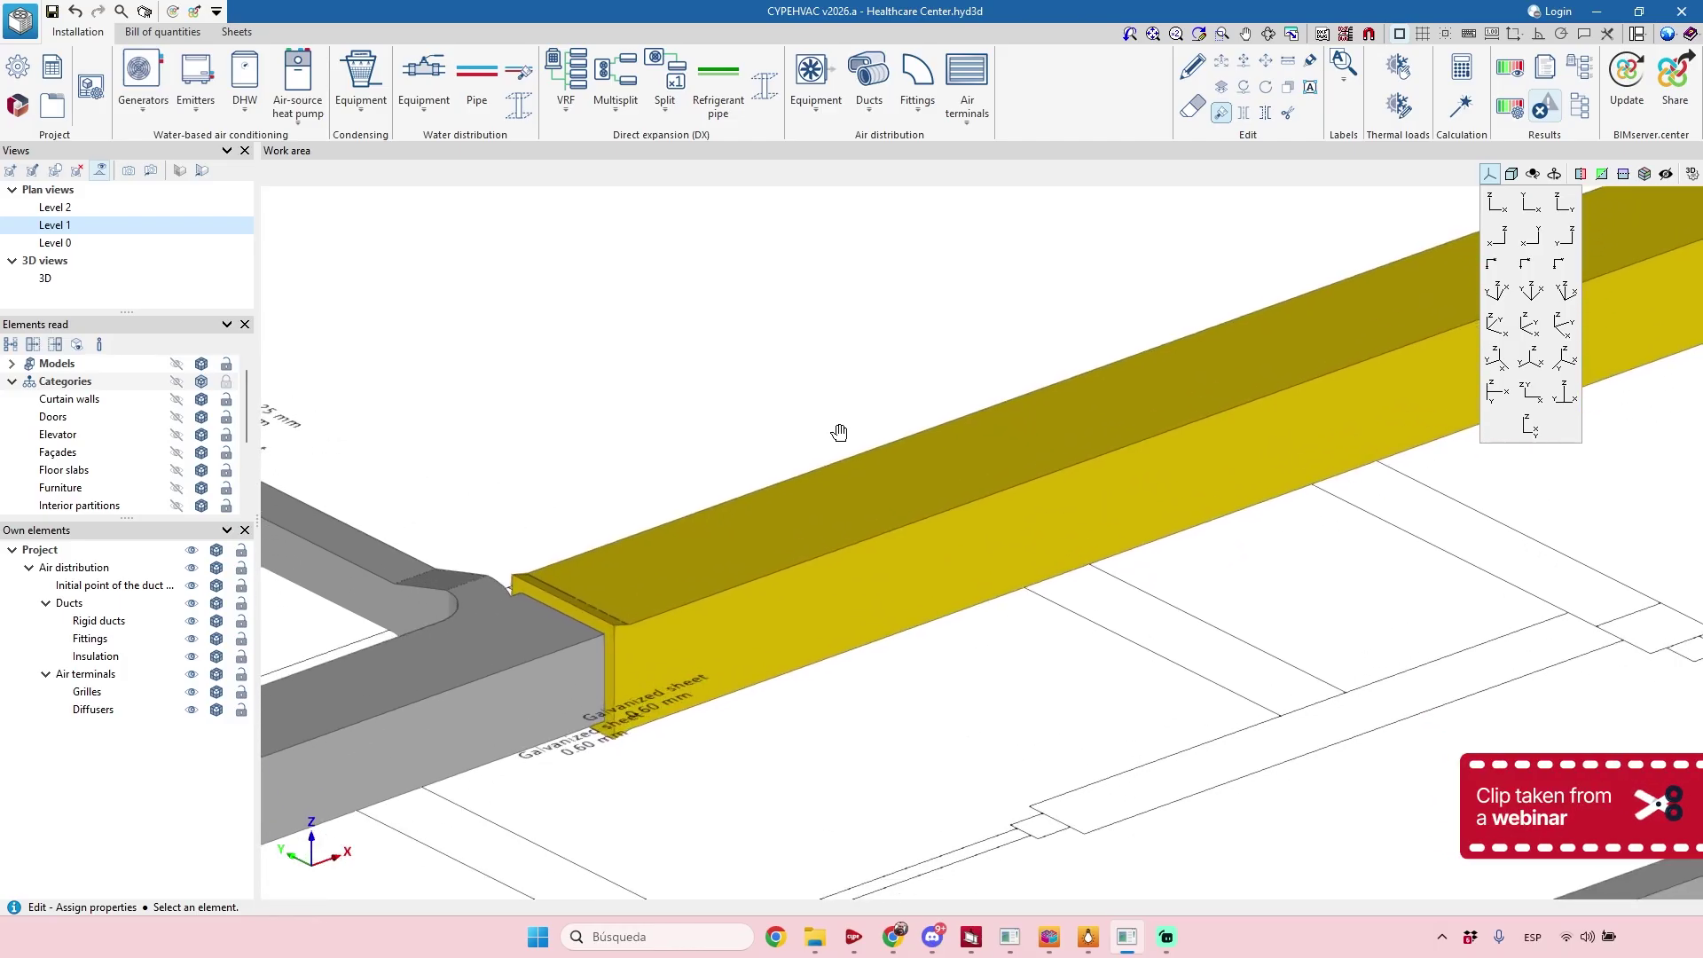
left_click(1192, 70)
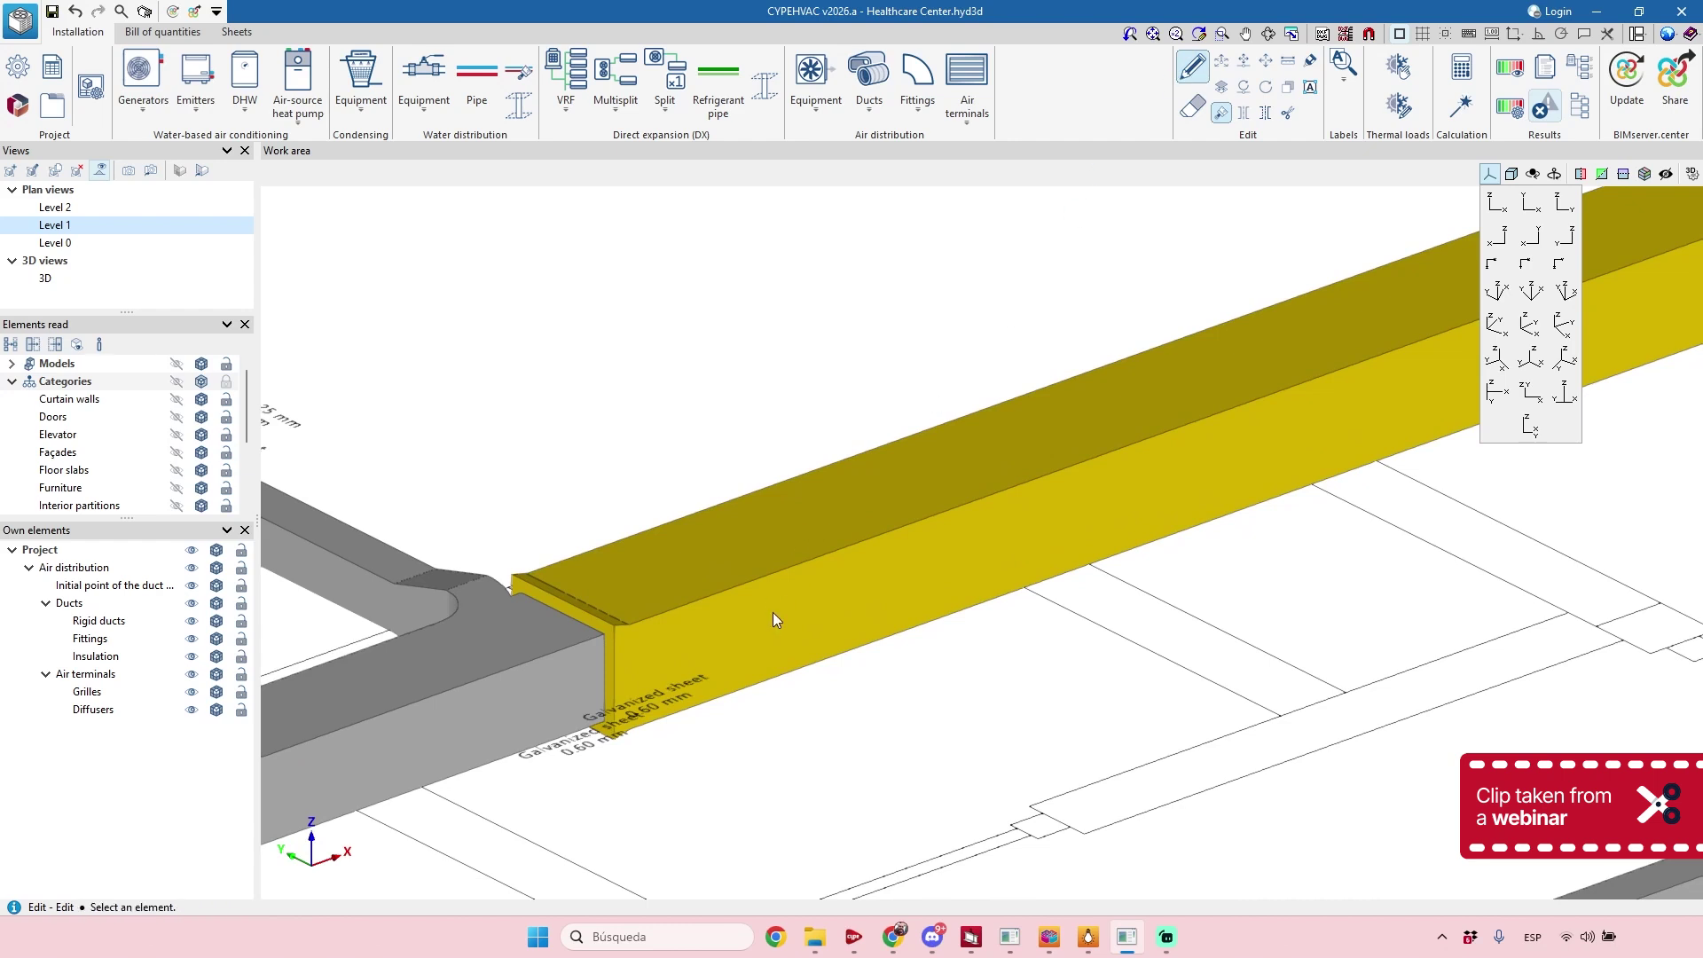
left_click(777, 576)
left_click(784, 479)
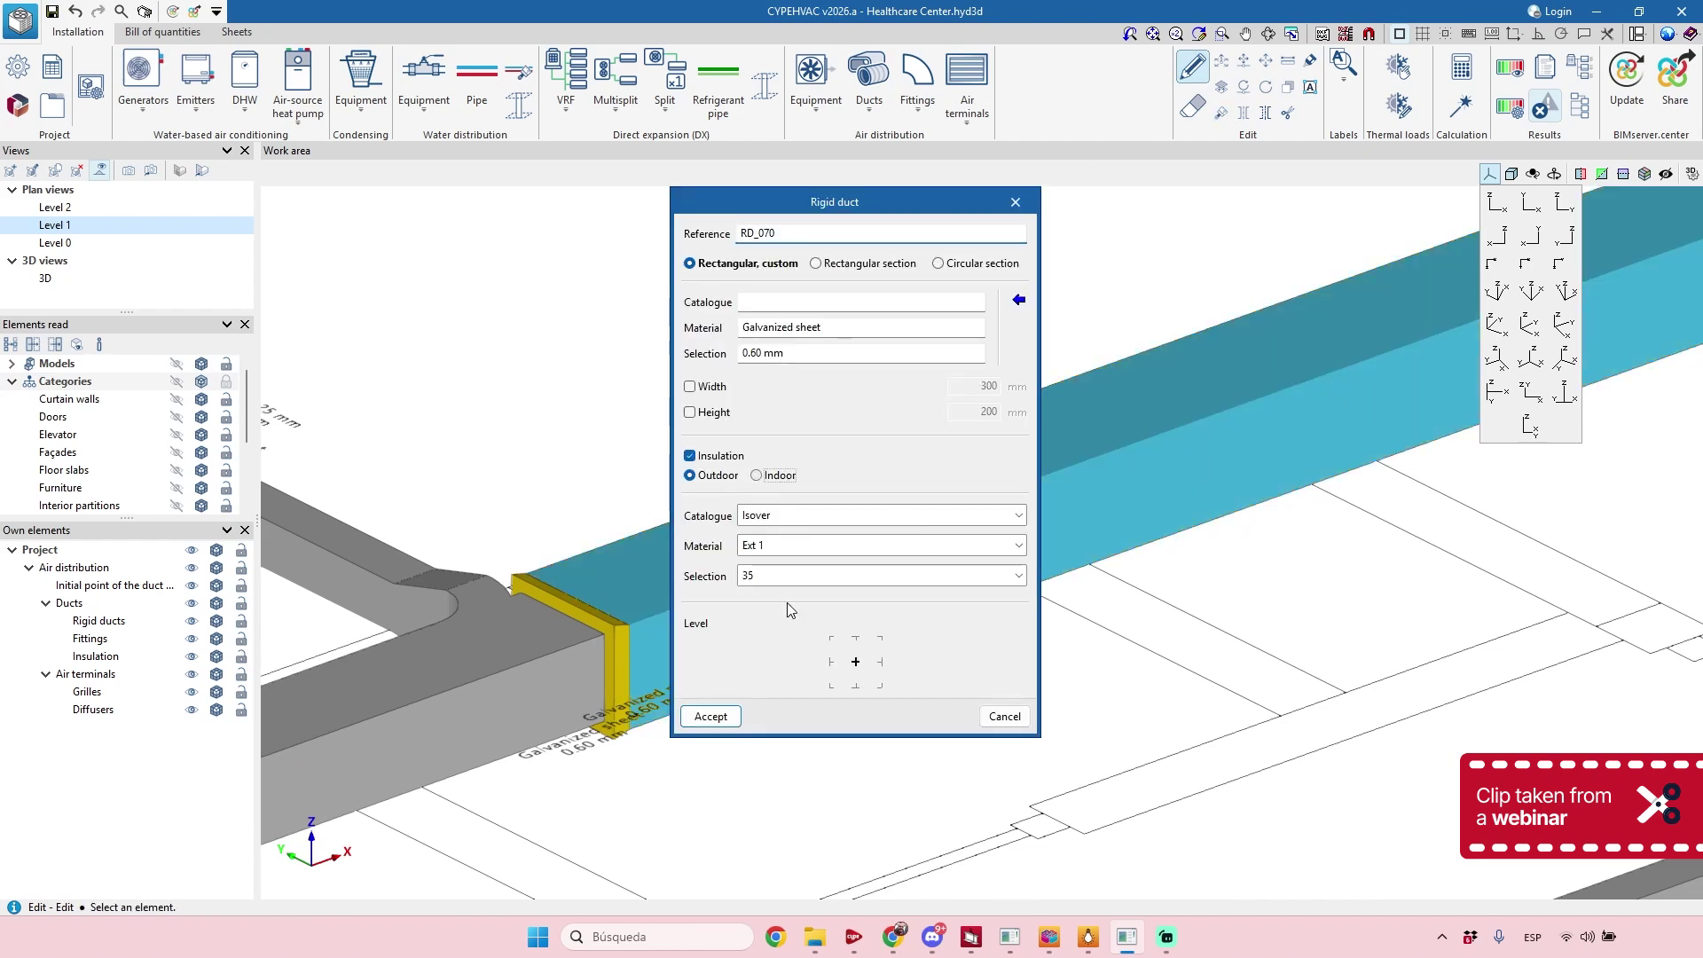
left_click(711, 717)
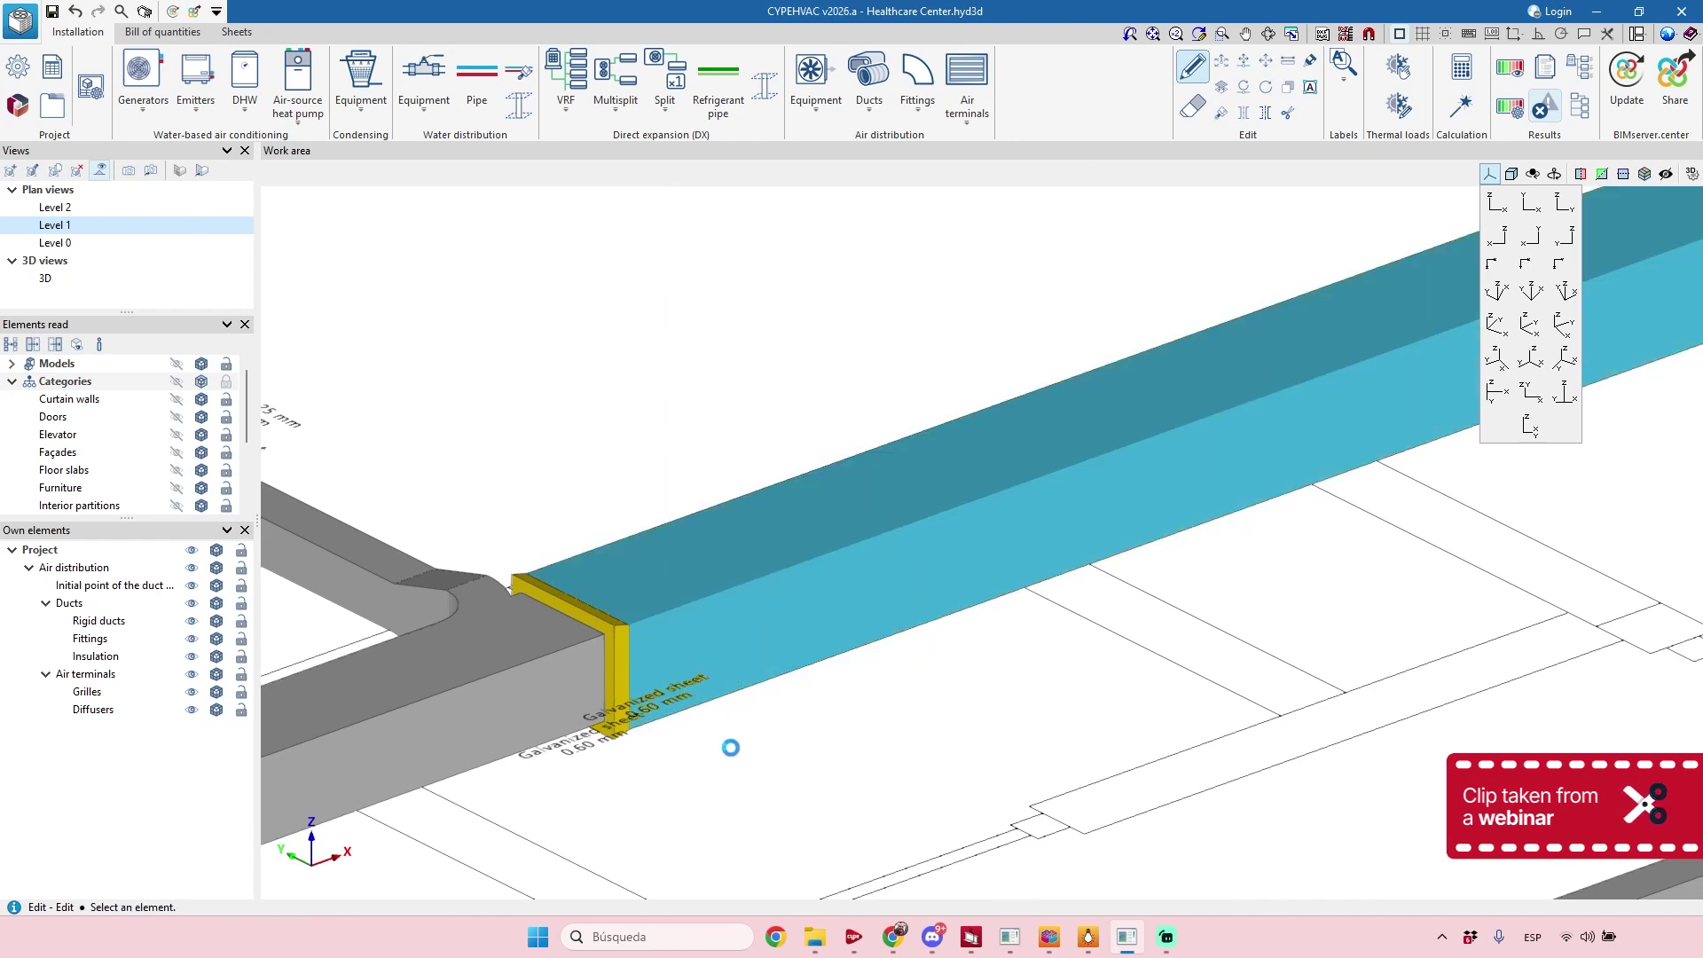
- Activate the section box and pull its X-axis end back so that it cuts across the indoor-insulated duct
scroll(814, 647, "down", 5)
scroll(868, 719, "down", 3)
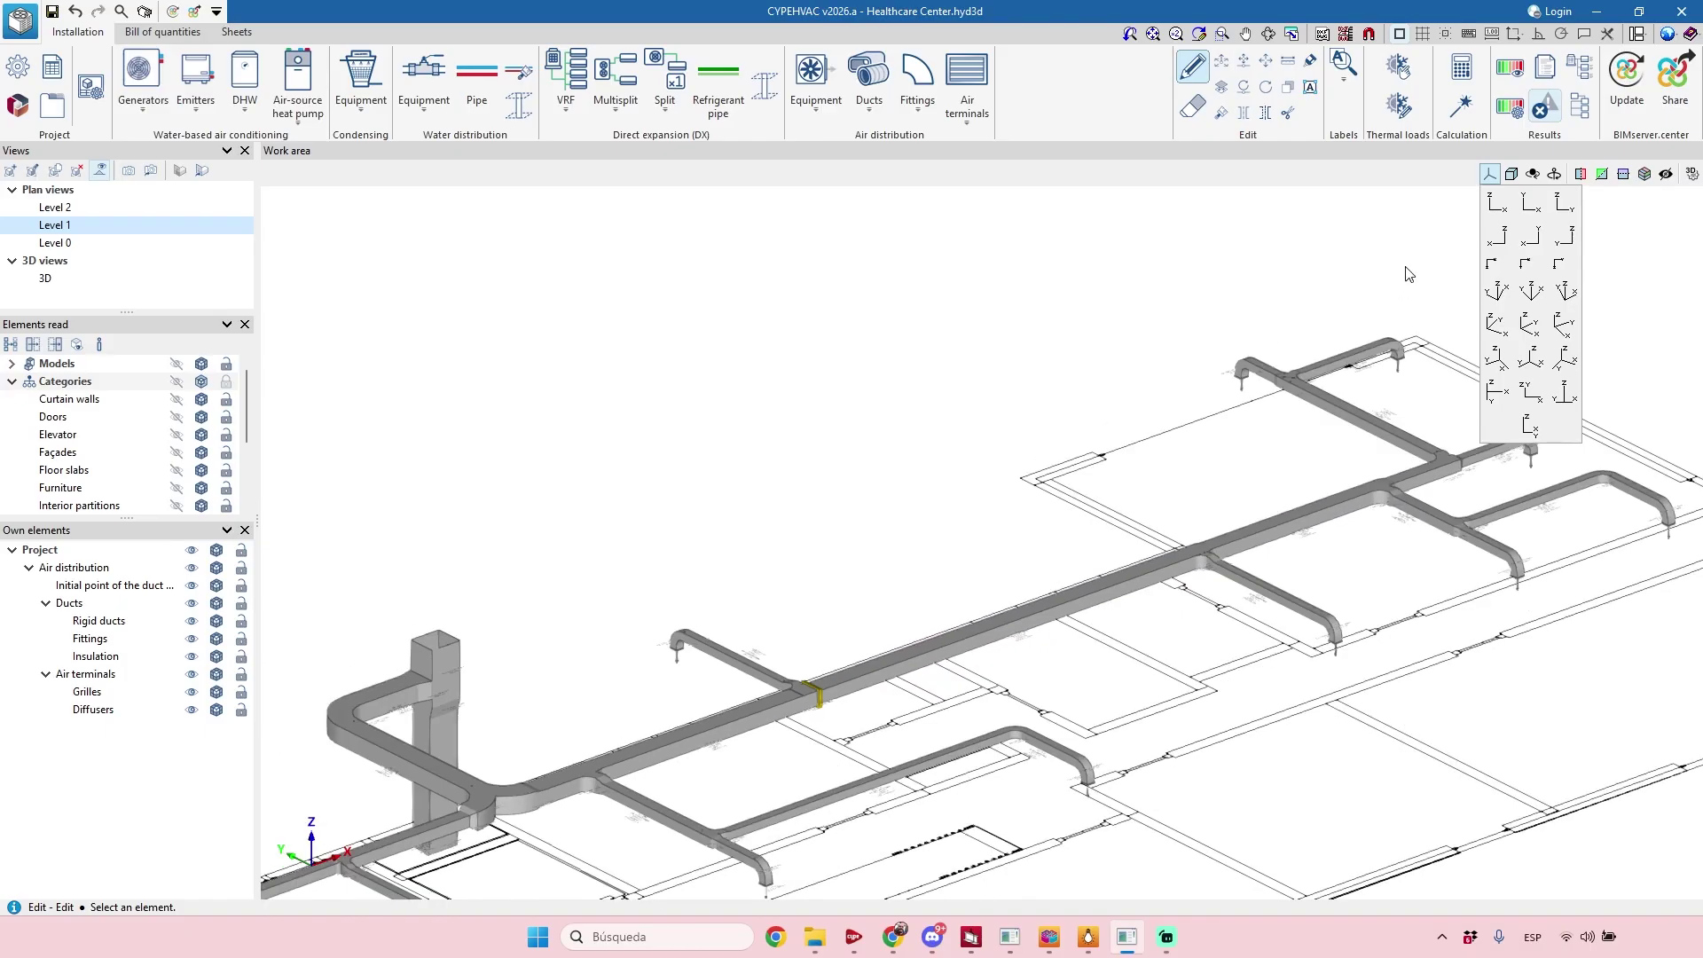
left_click(1644, 173)
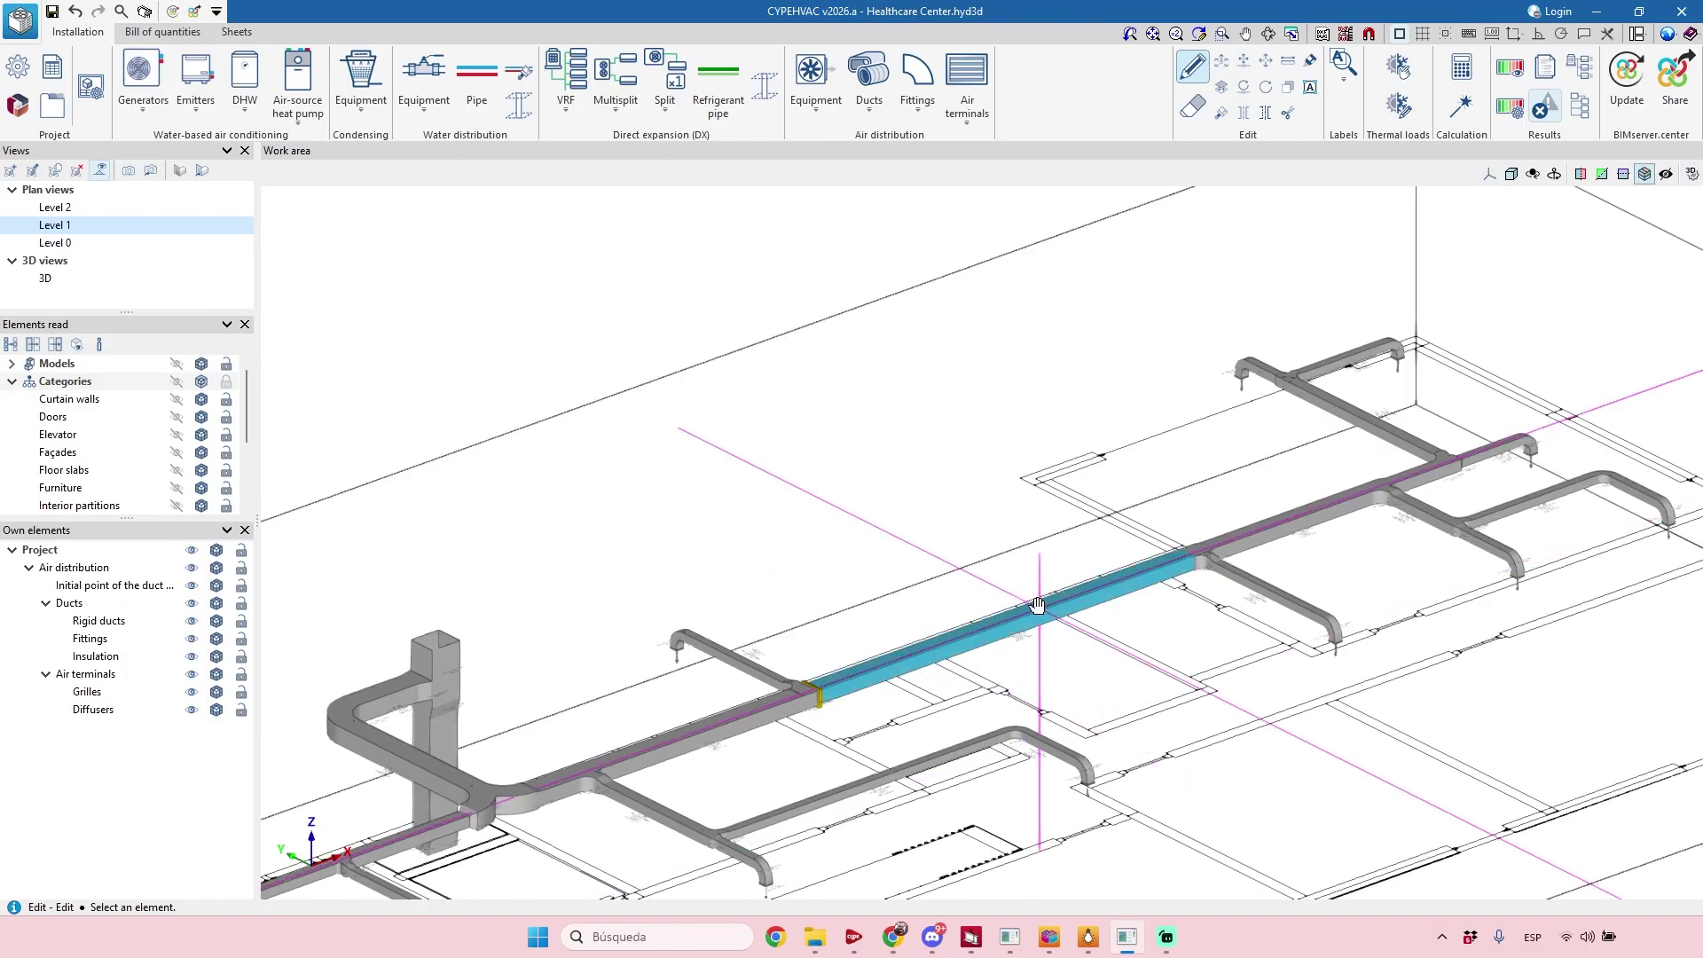
scroll(1067, 589, "down", 5)
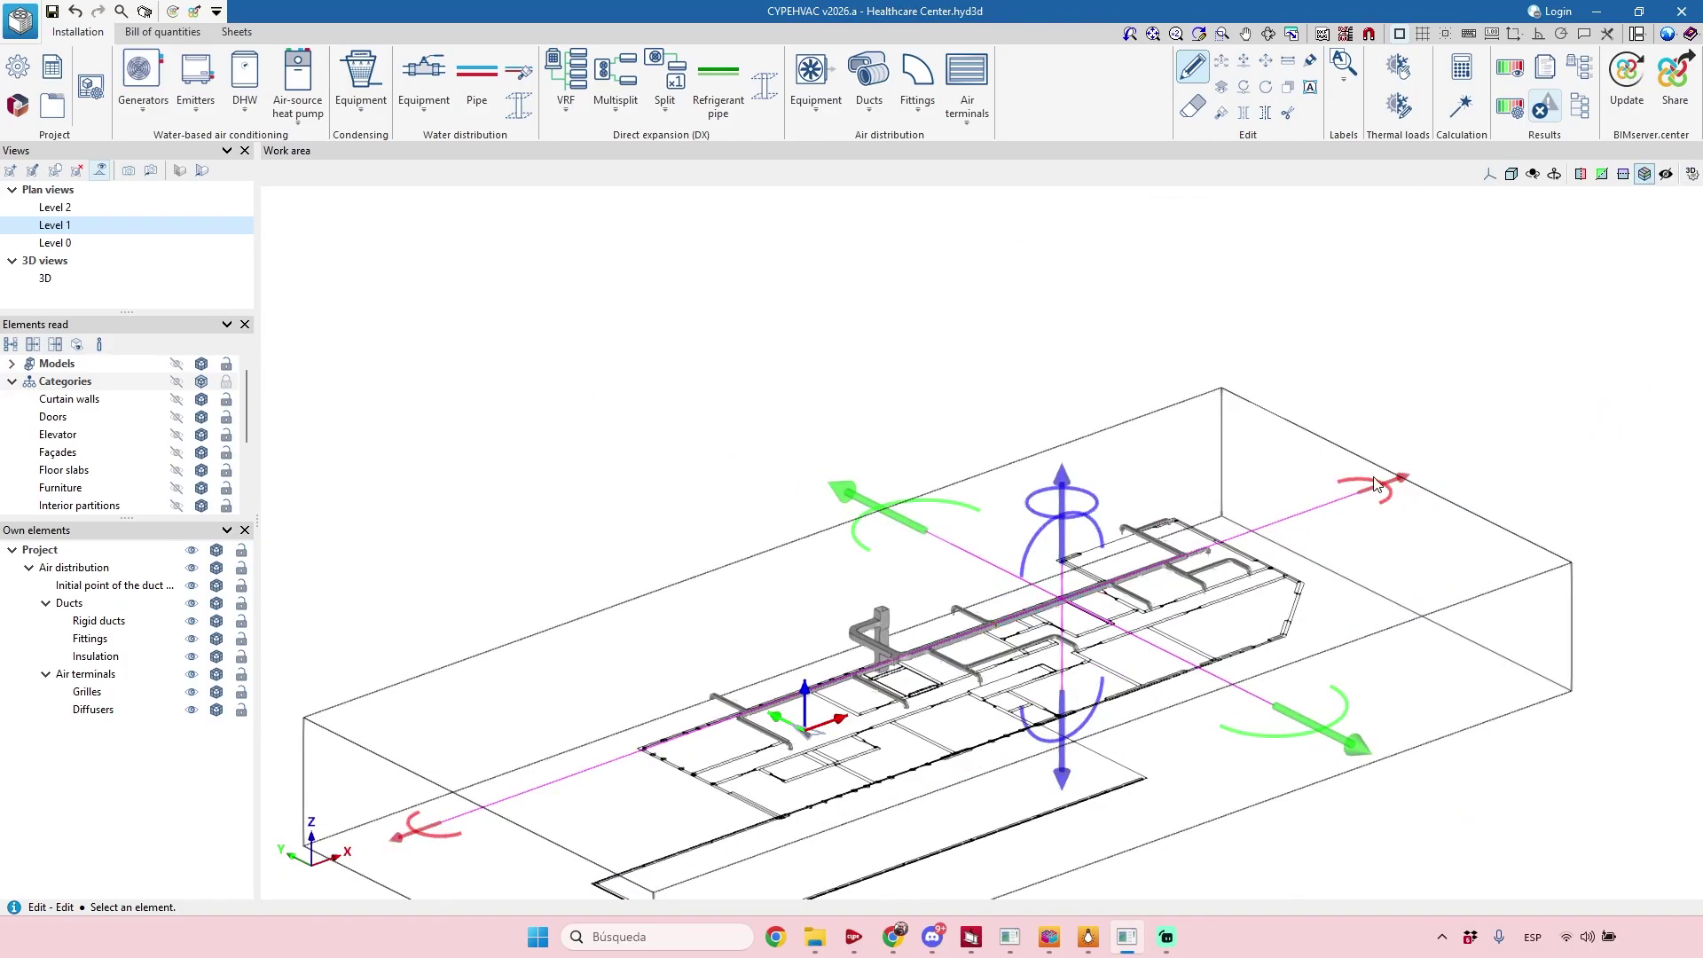
left_click_drag(1399, 470, 1085, 674)
- Examine the cut end of the duct for its indoor insulation and compare it with the insulated transition
scroll(874, 667, "up", 10)
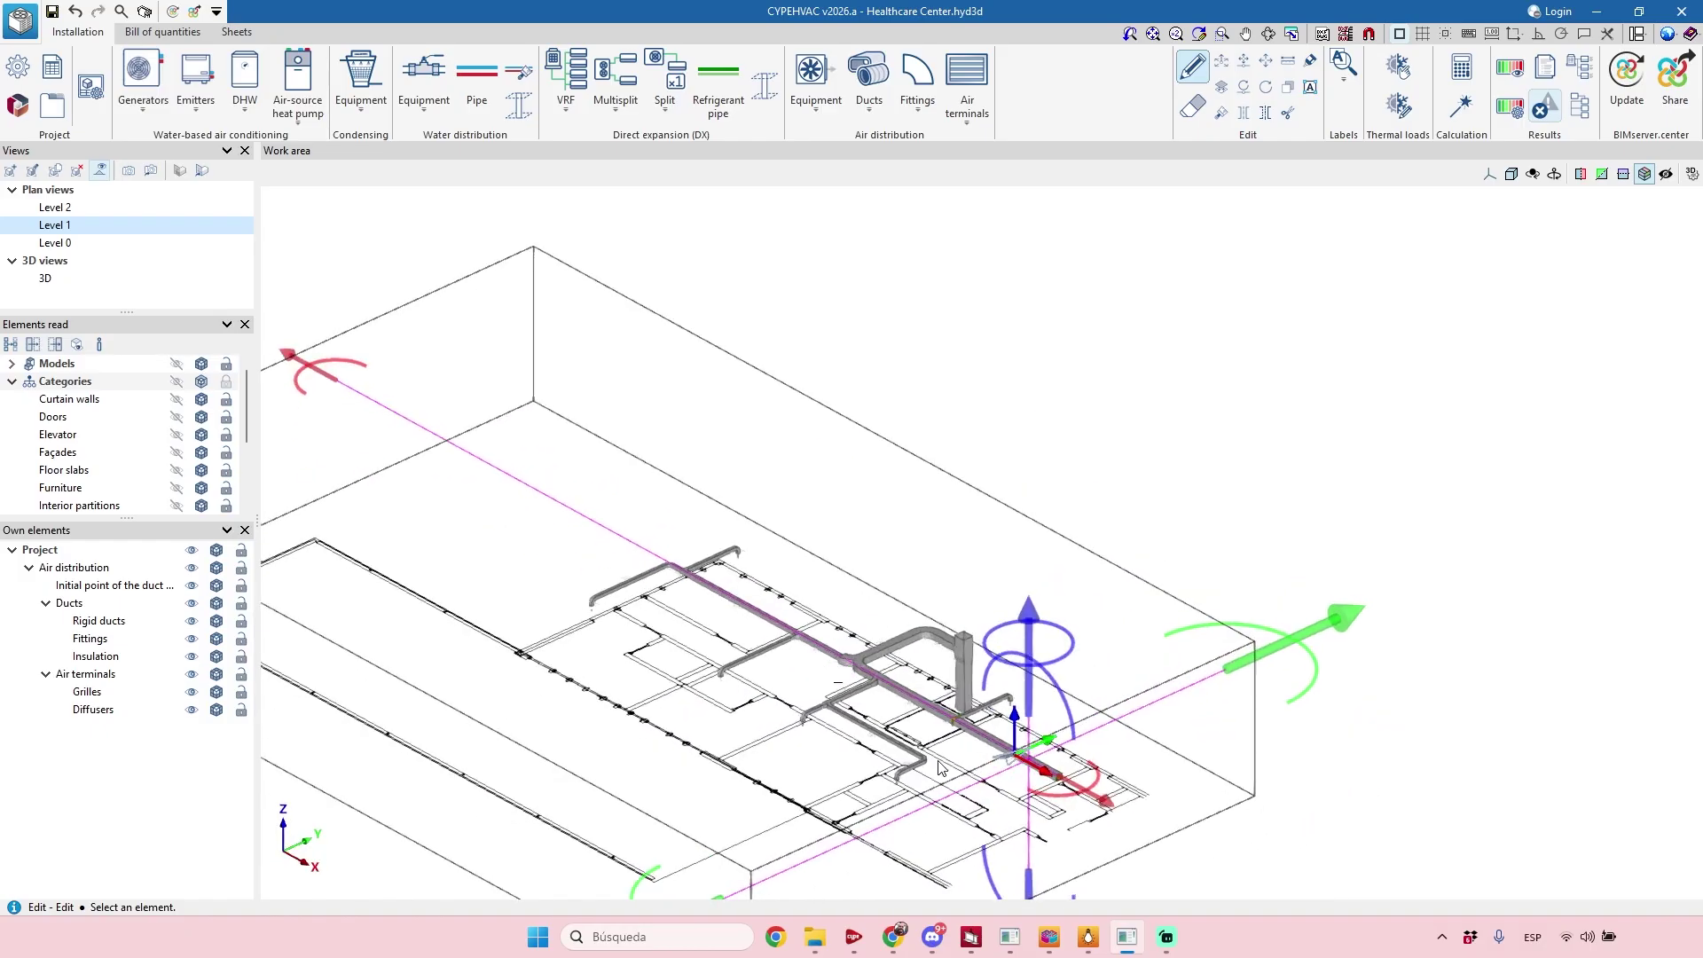
scroll(1055, 733, "up", 5)
middle_click_drag(1068, 733, 1047, 779, "shift")
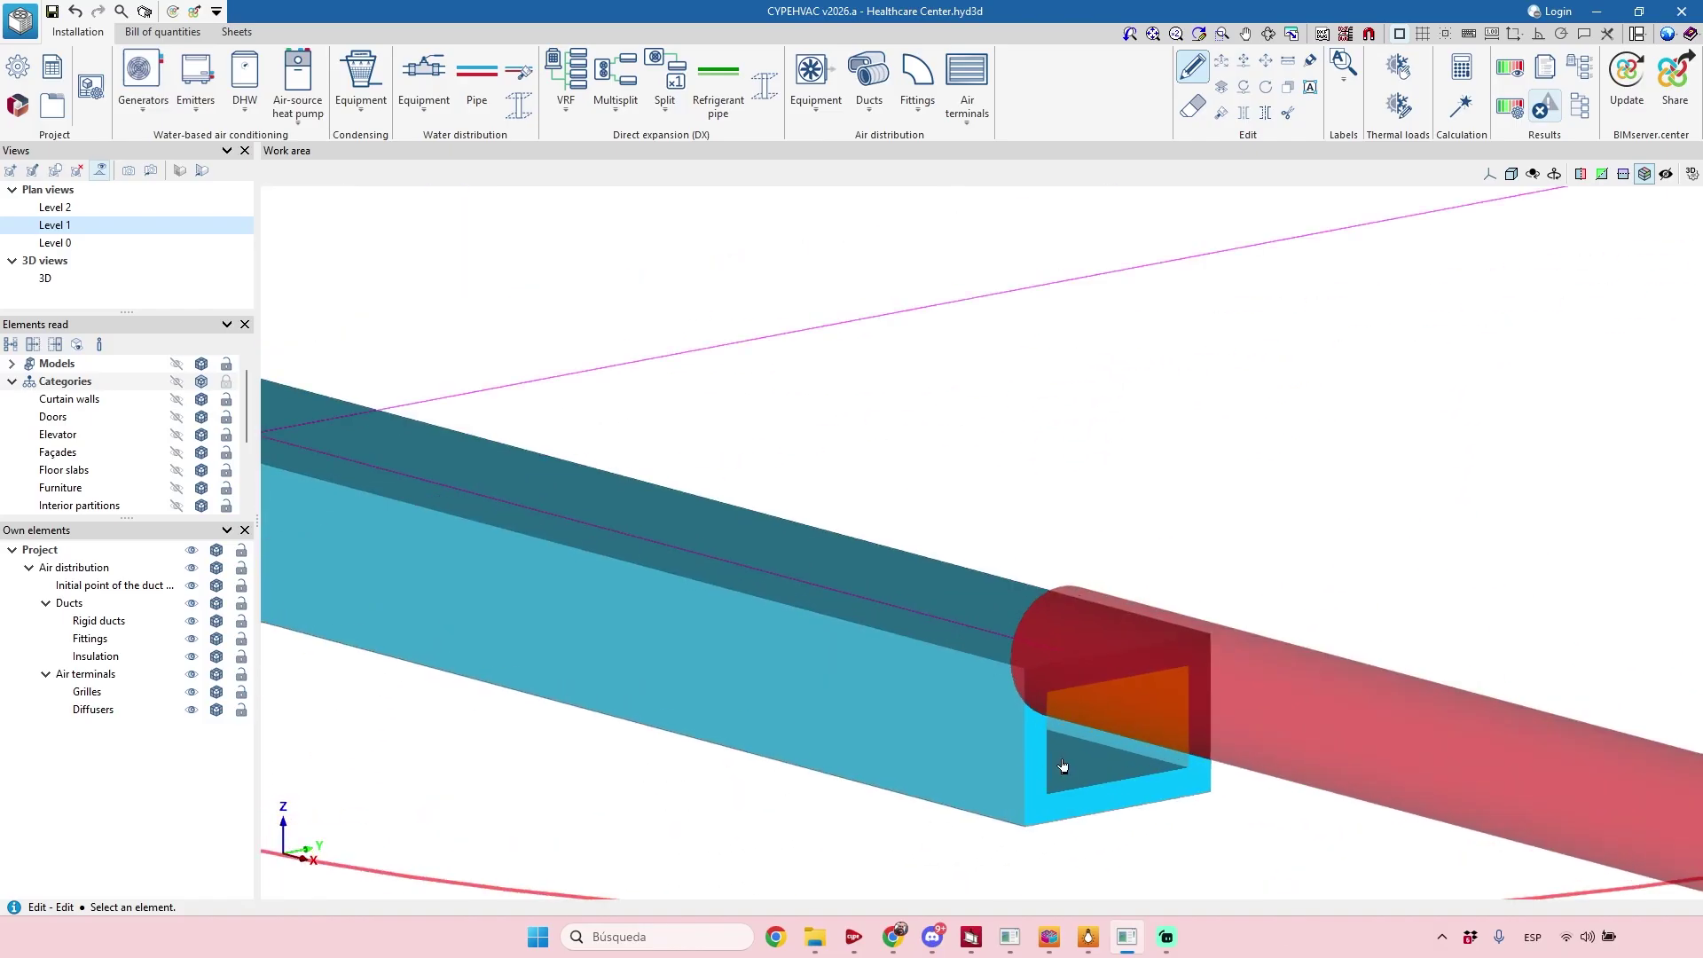
scroll(1047, 780, "down", 10)
scroll(1033, 809, "up", 3)
scroll(1033, 807, "up", 4)
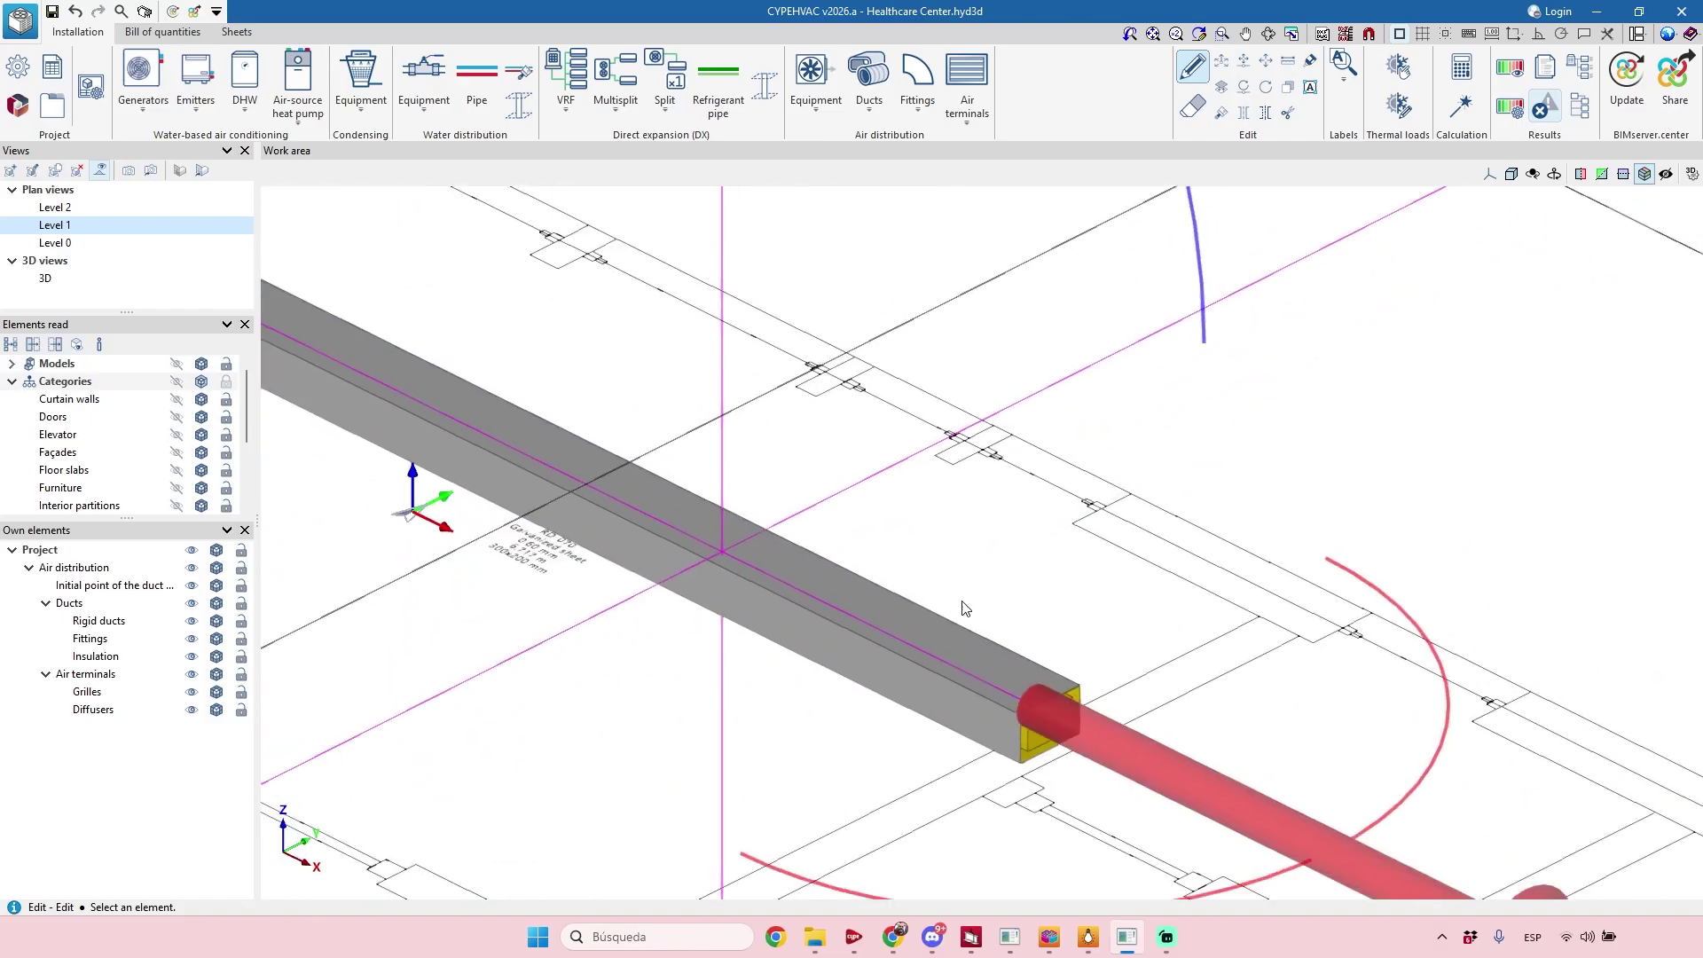
scroll(1128, 764, "down", 5)
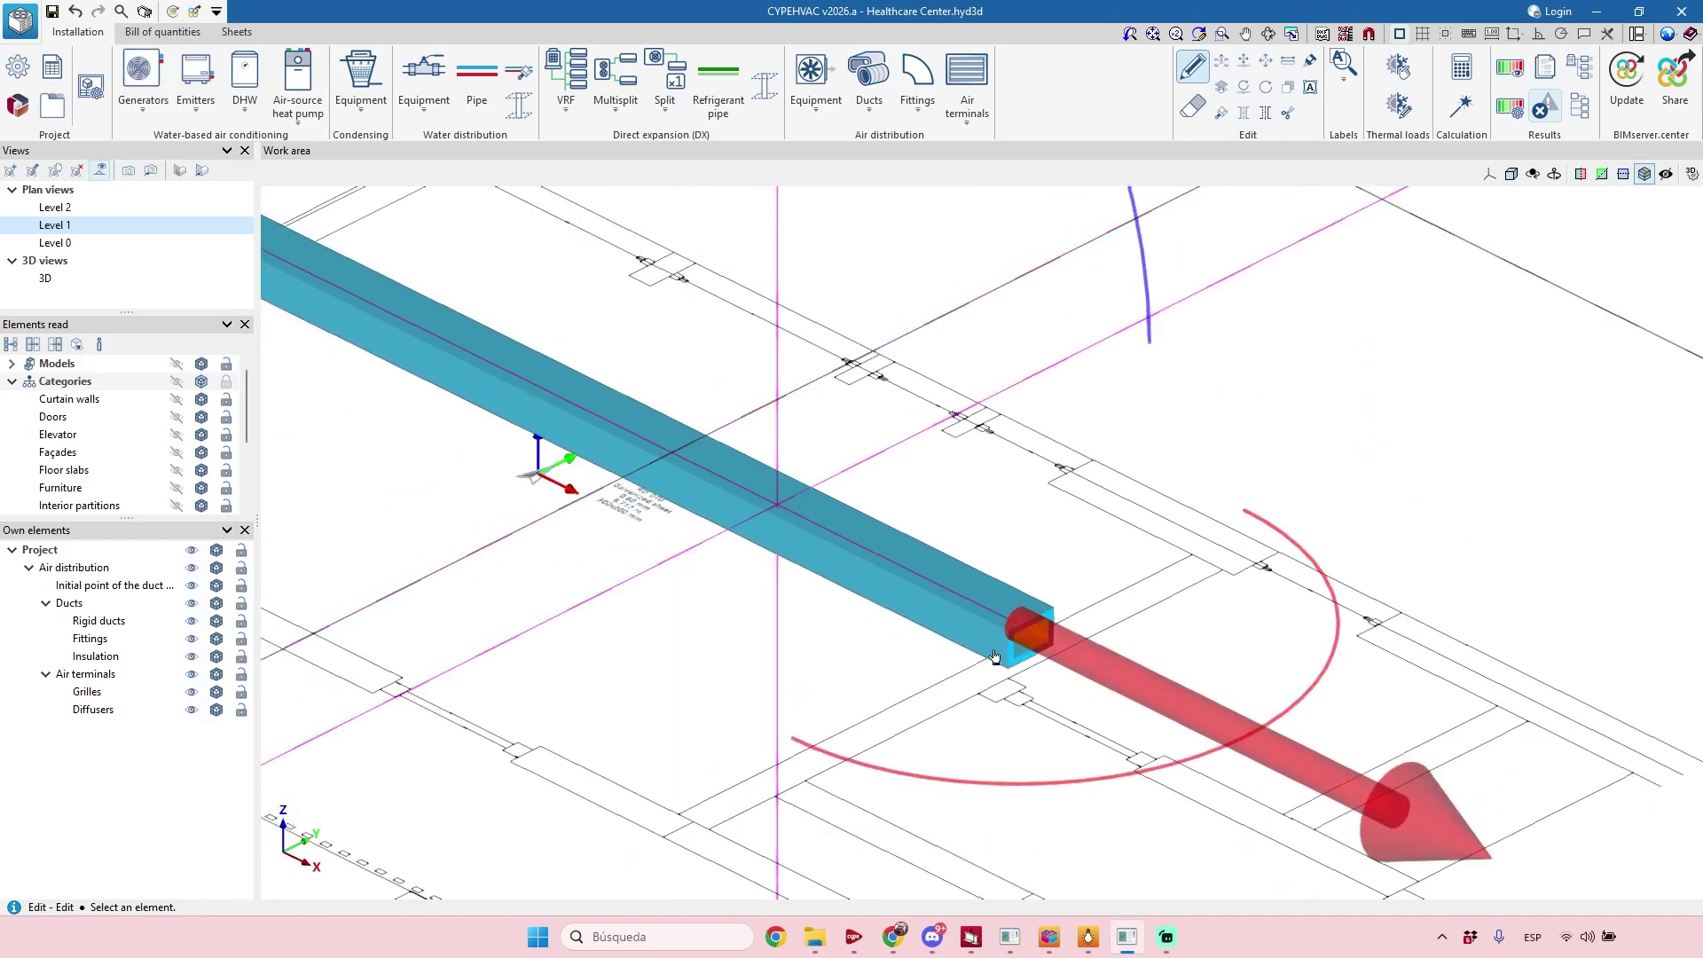
middle_click_drag(1110, 663, 906, 681, "shift")
scroll(844, 571, "up", 3)
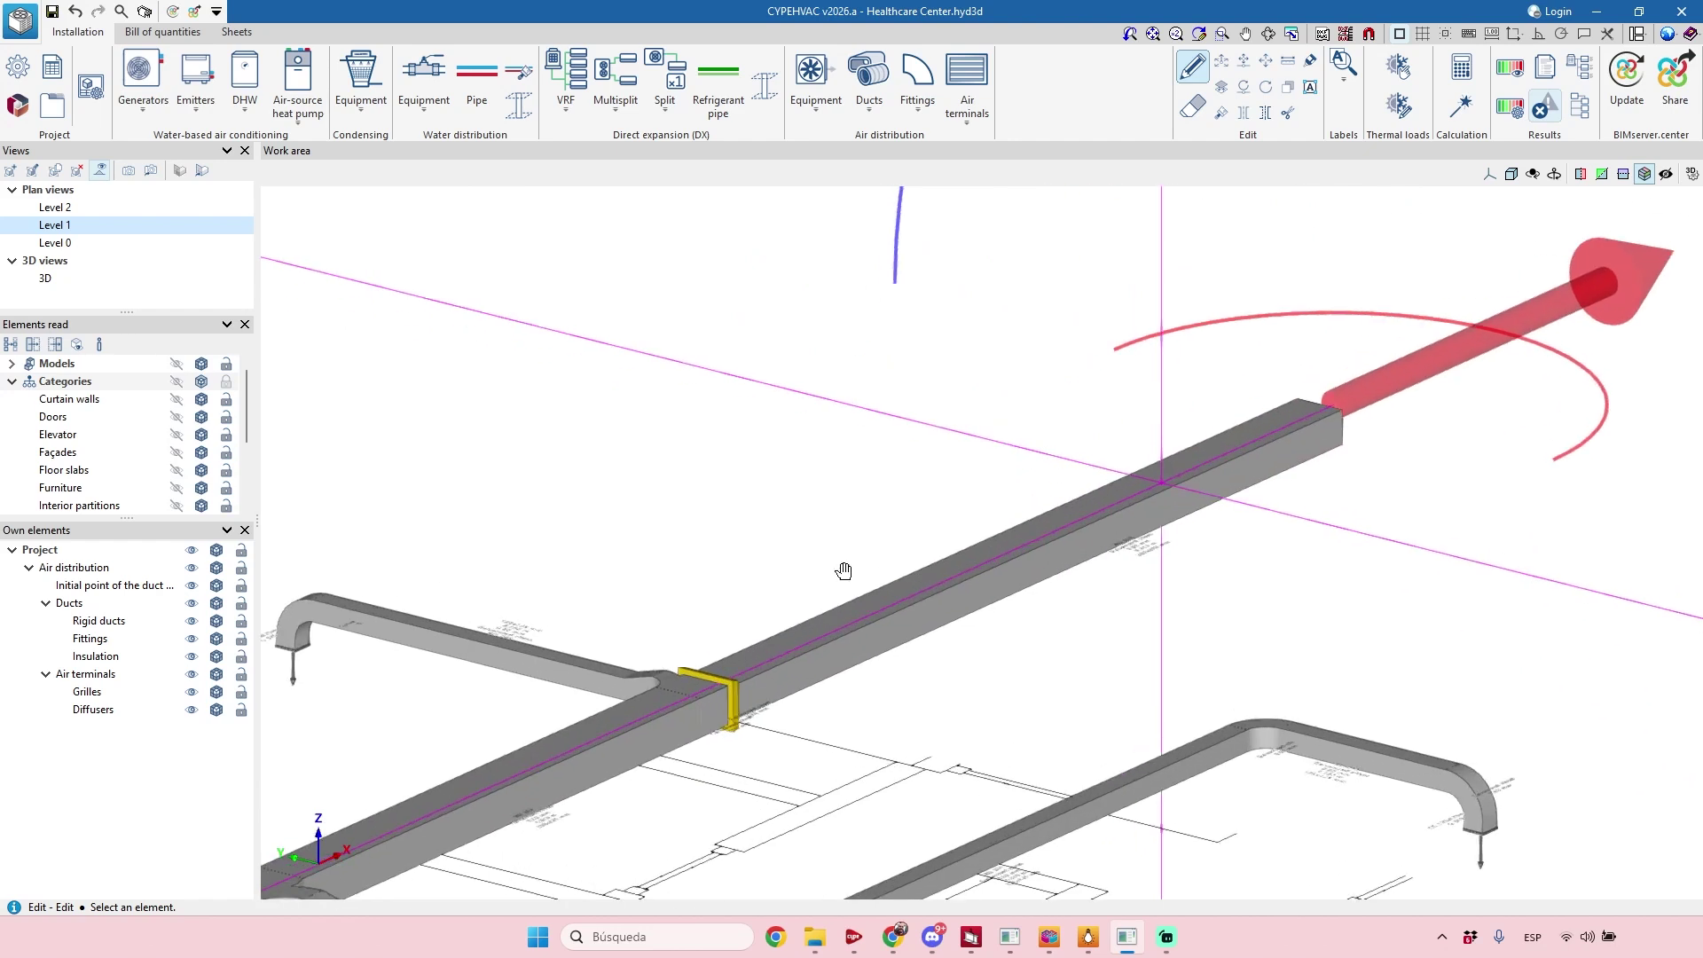